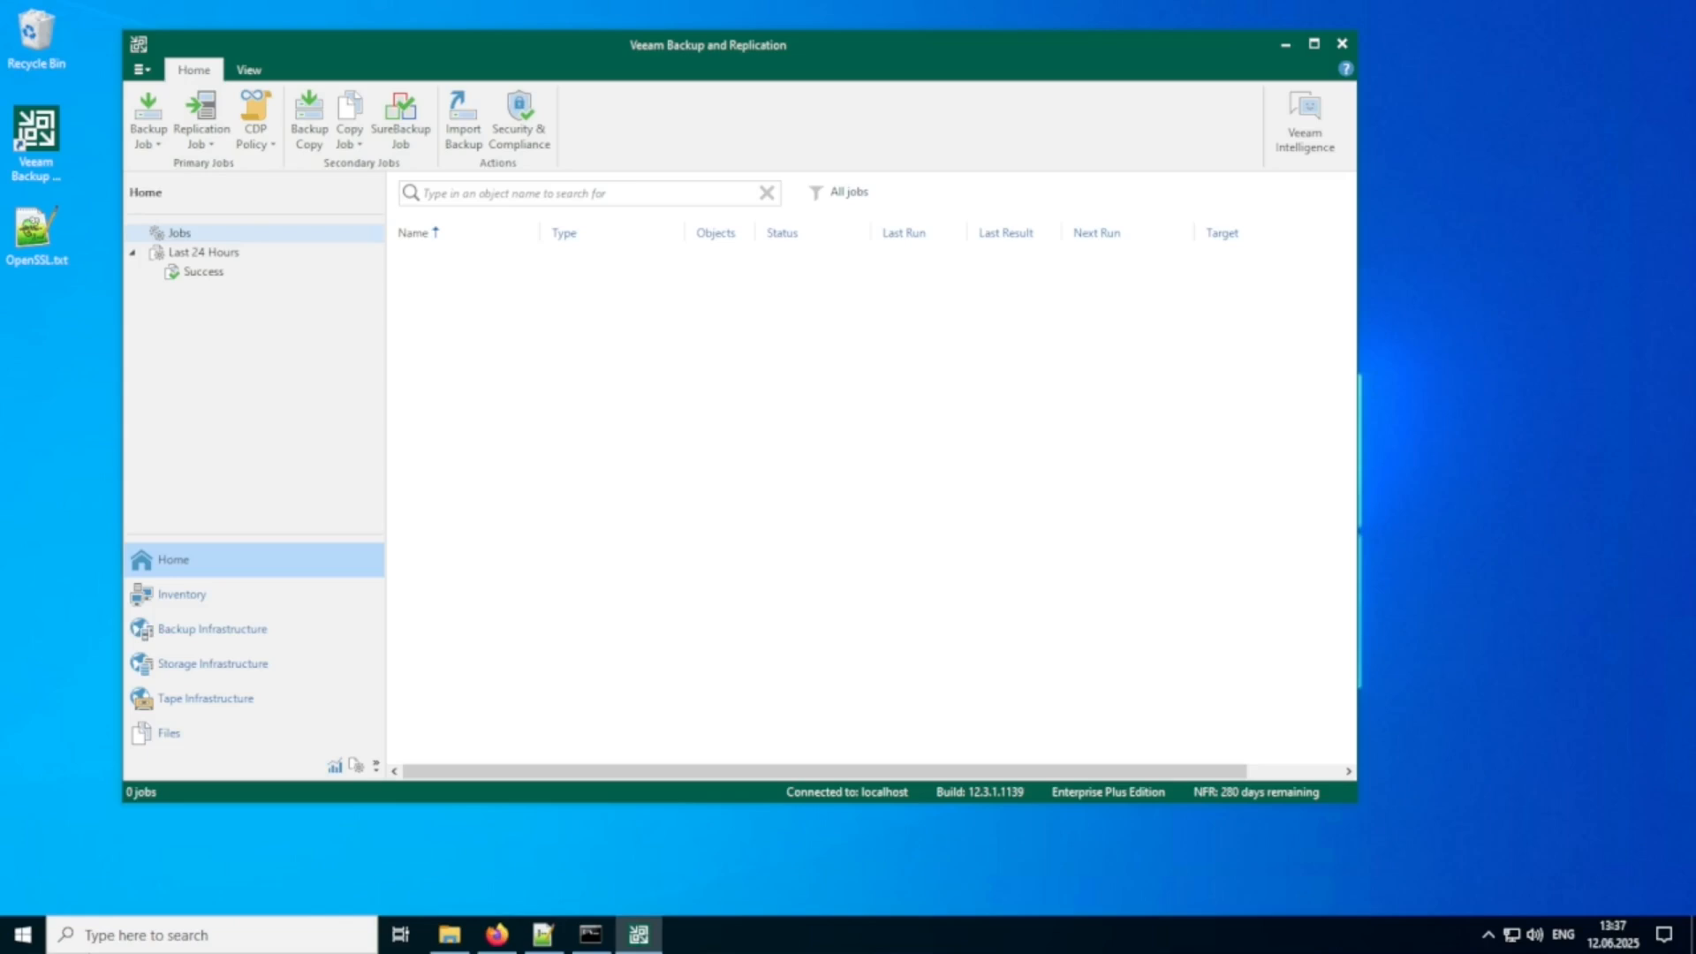
Review the installed license information, including edition, instances and expiration date, and close it.
click(142, 69)
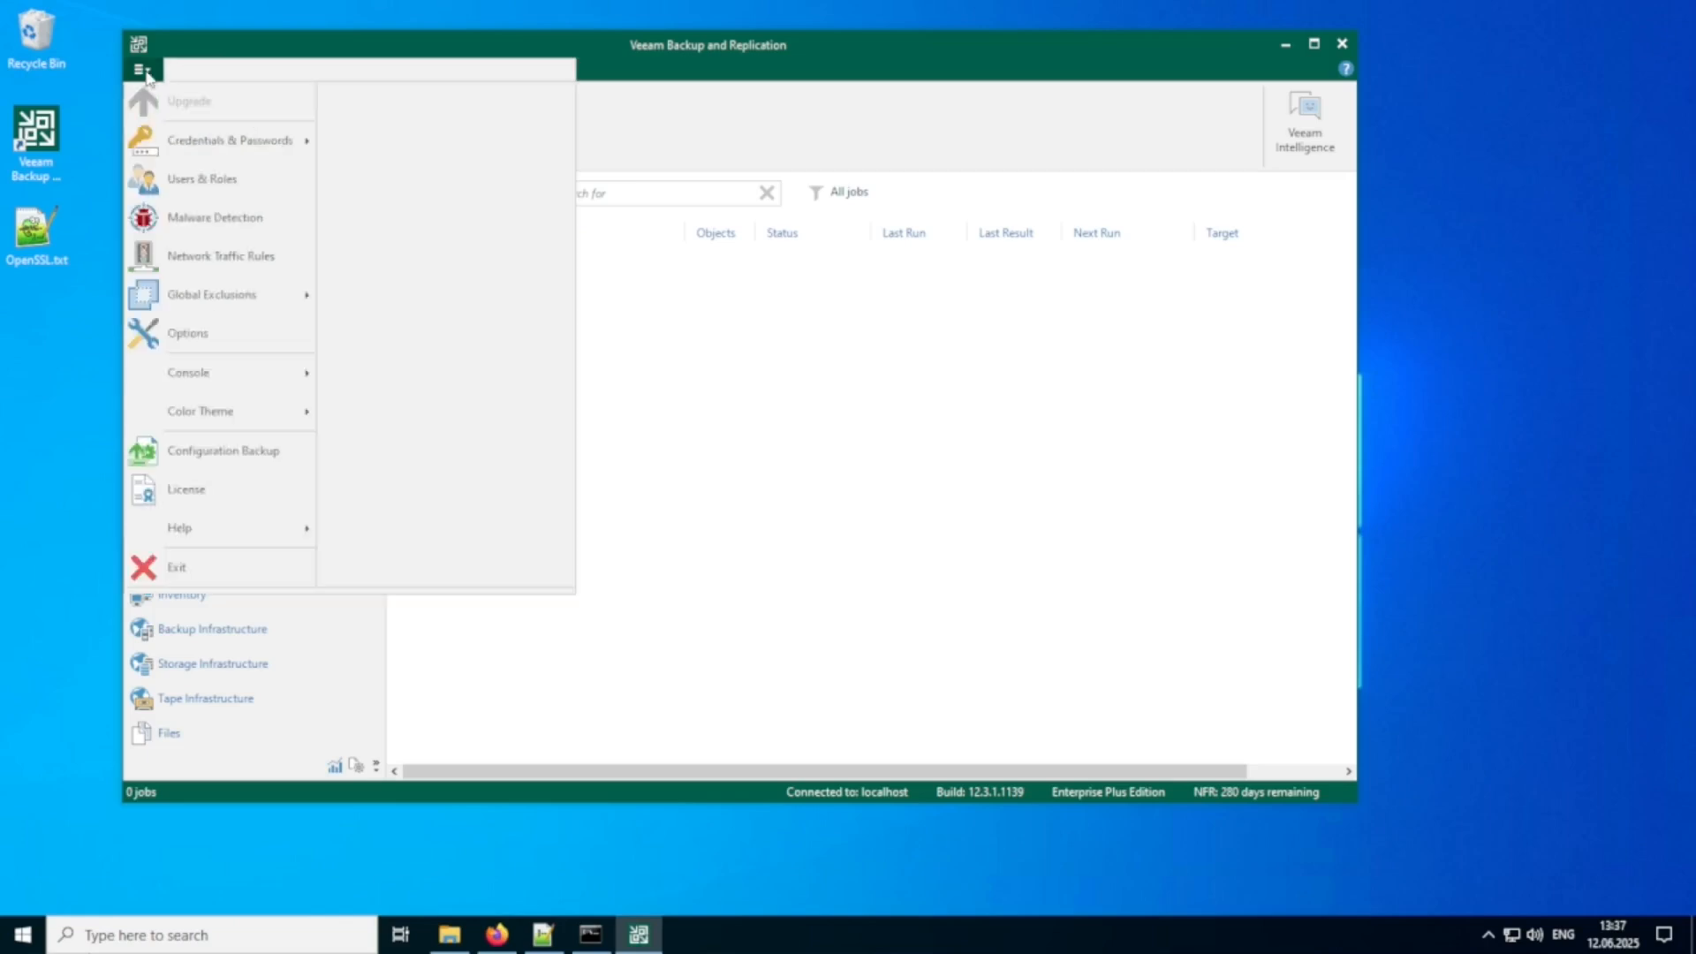
click(206, 488)
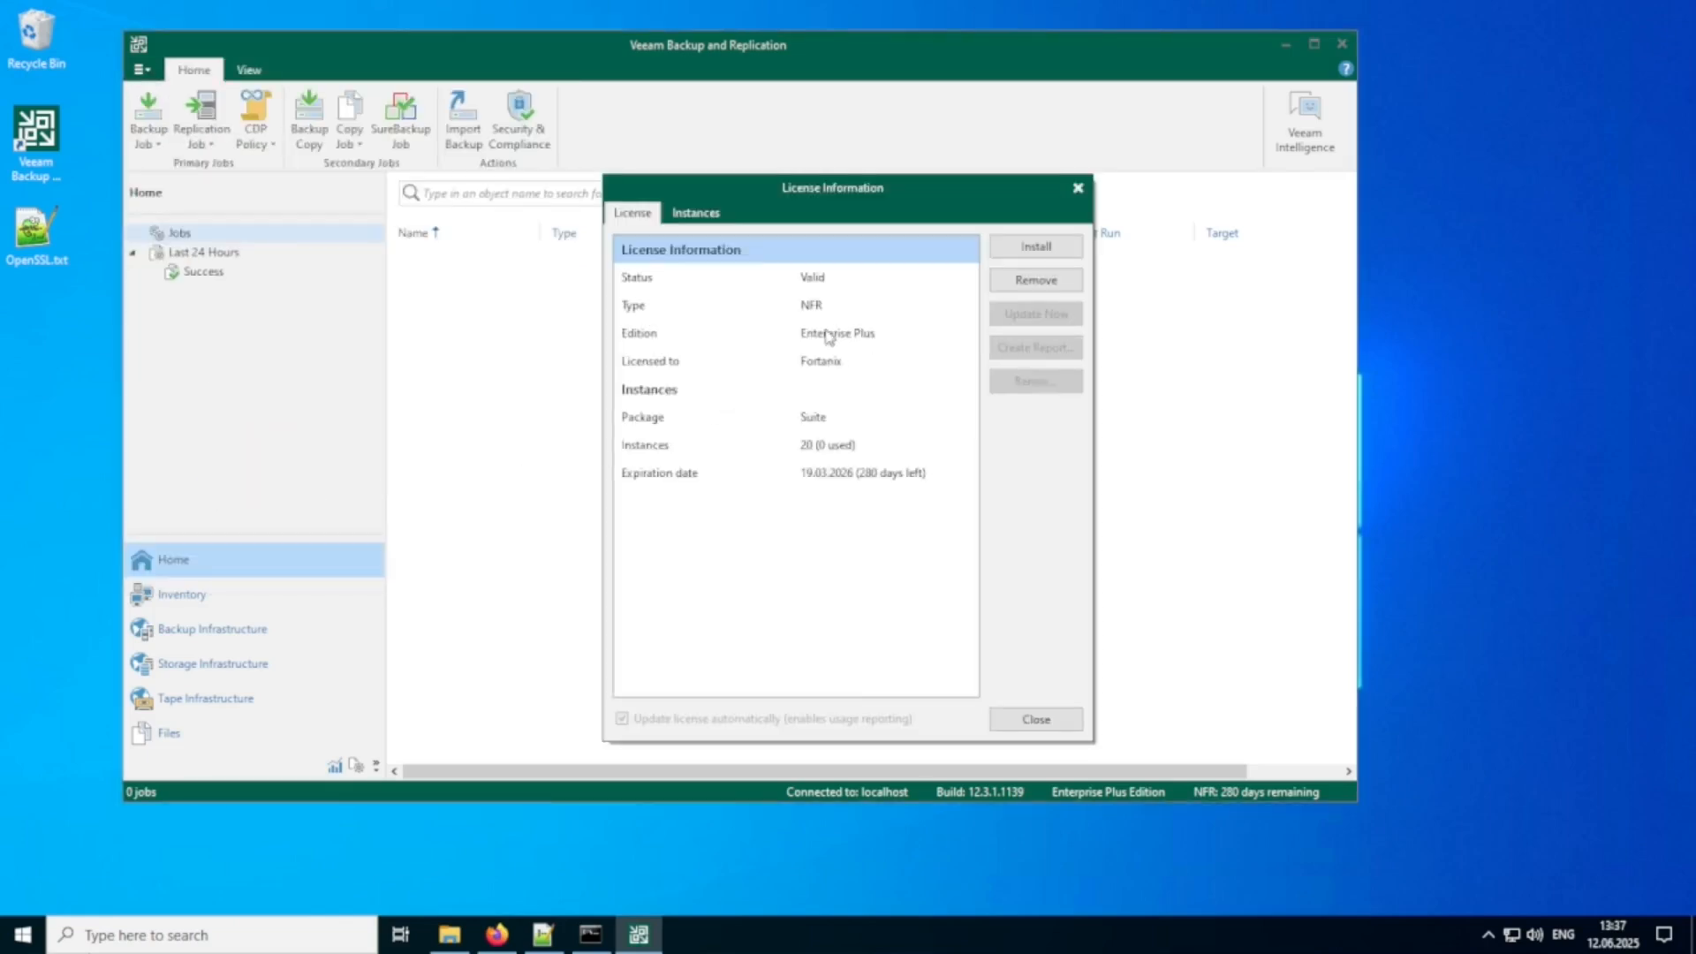
click(1035, 718)
Start adding a key management server and set its server address to eu.smartkey.io.
click(199, 595)
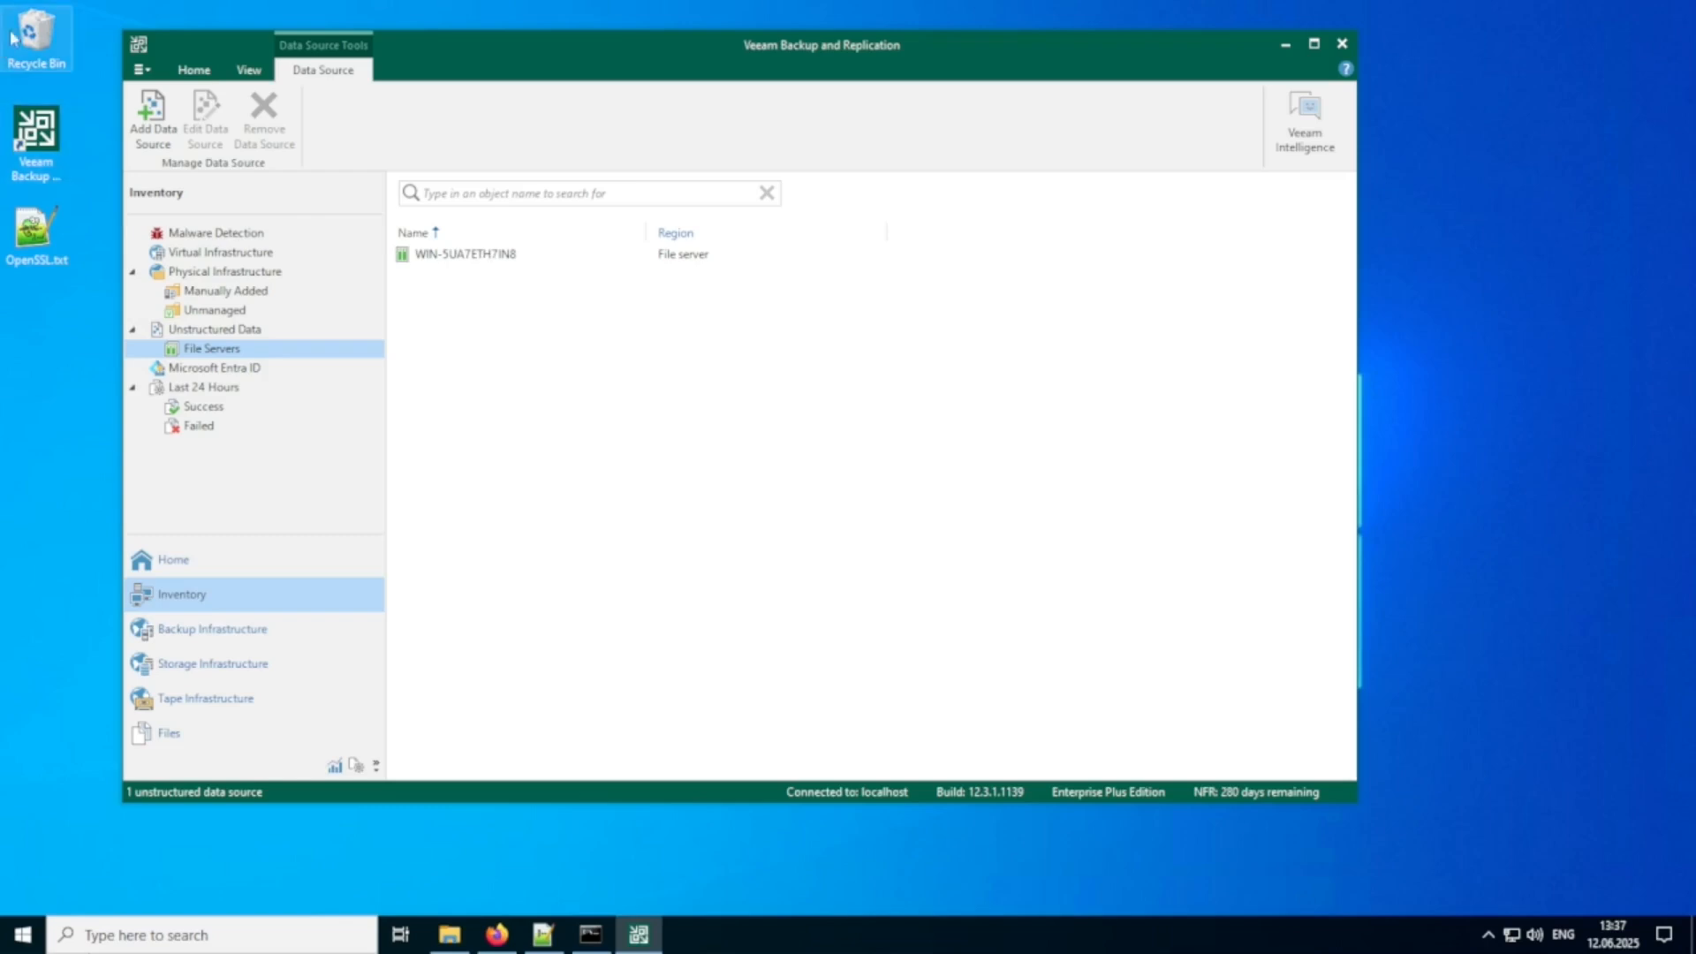
click(137, 72)
mouse_move(231, 141)
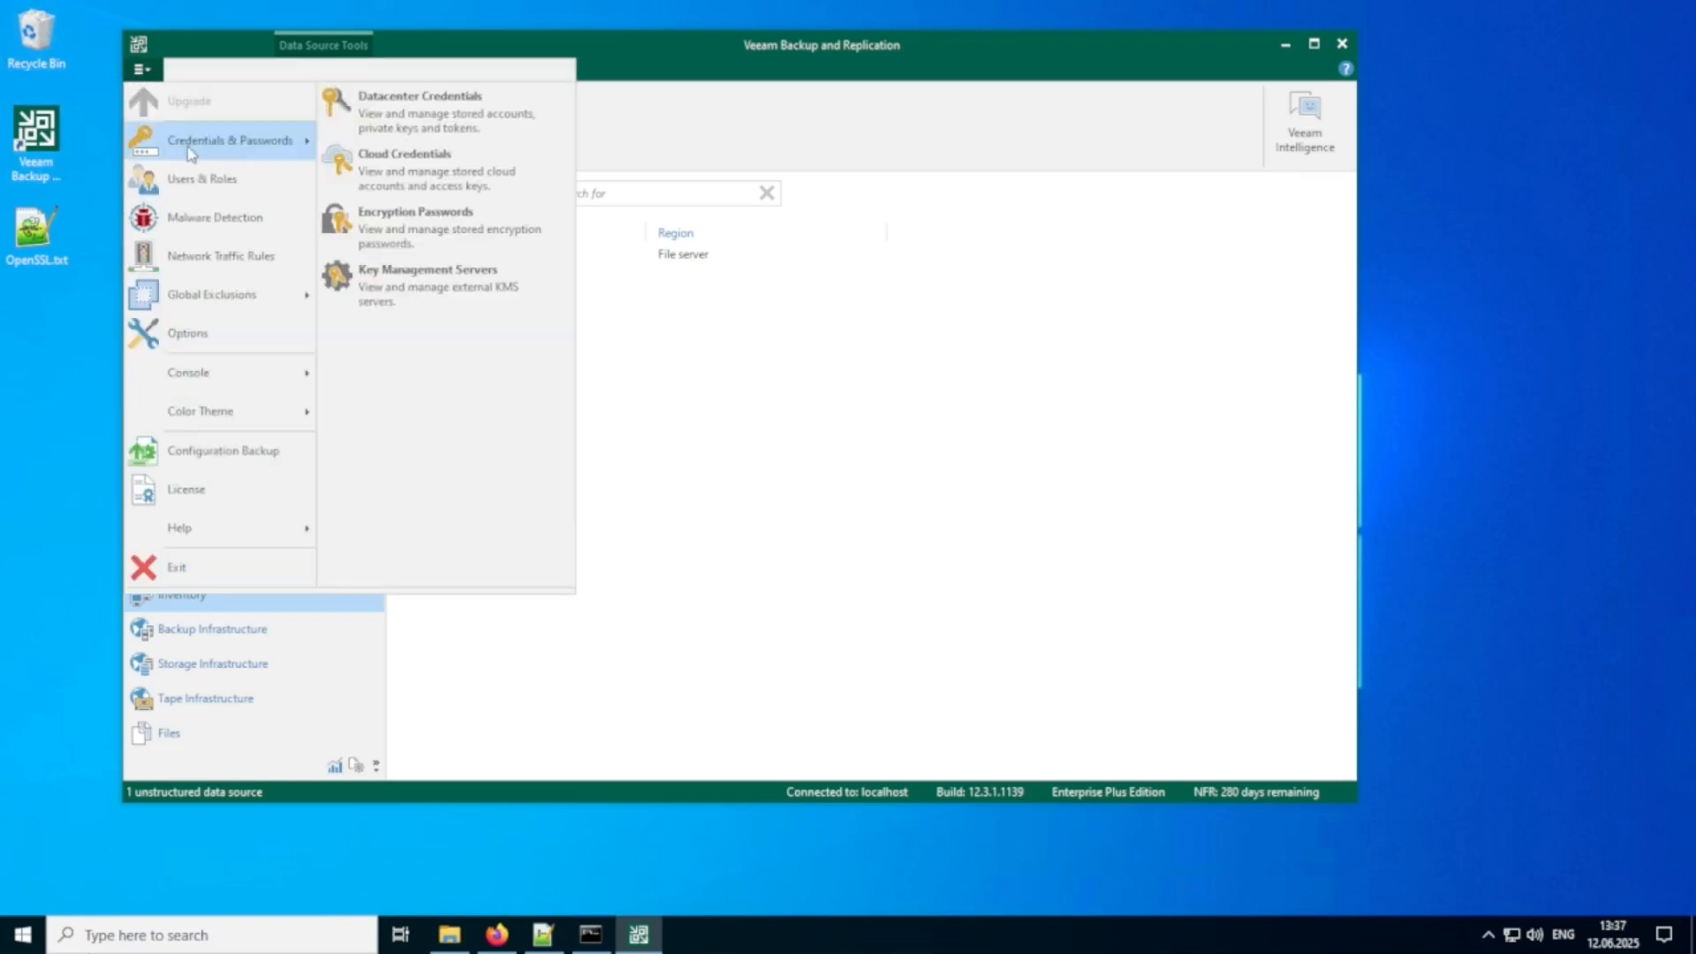
click(415, 298)
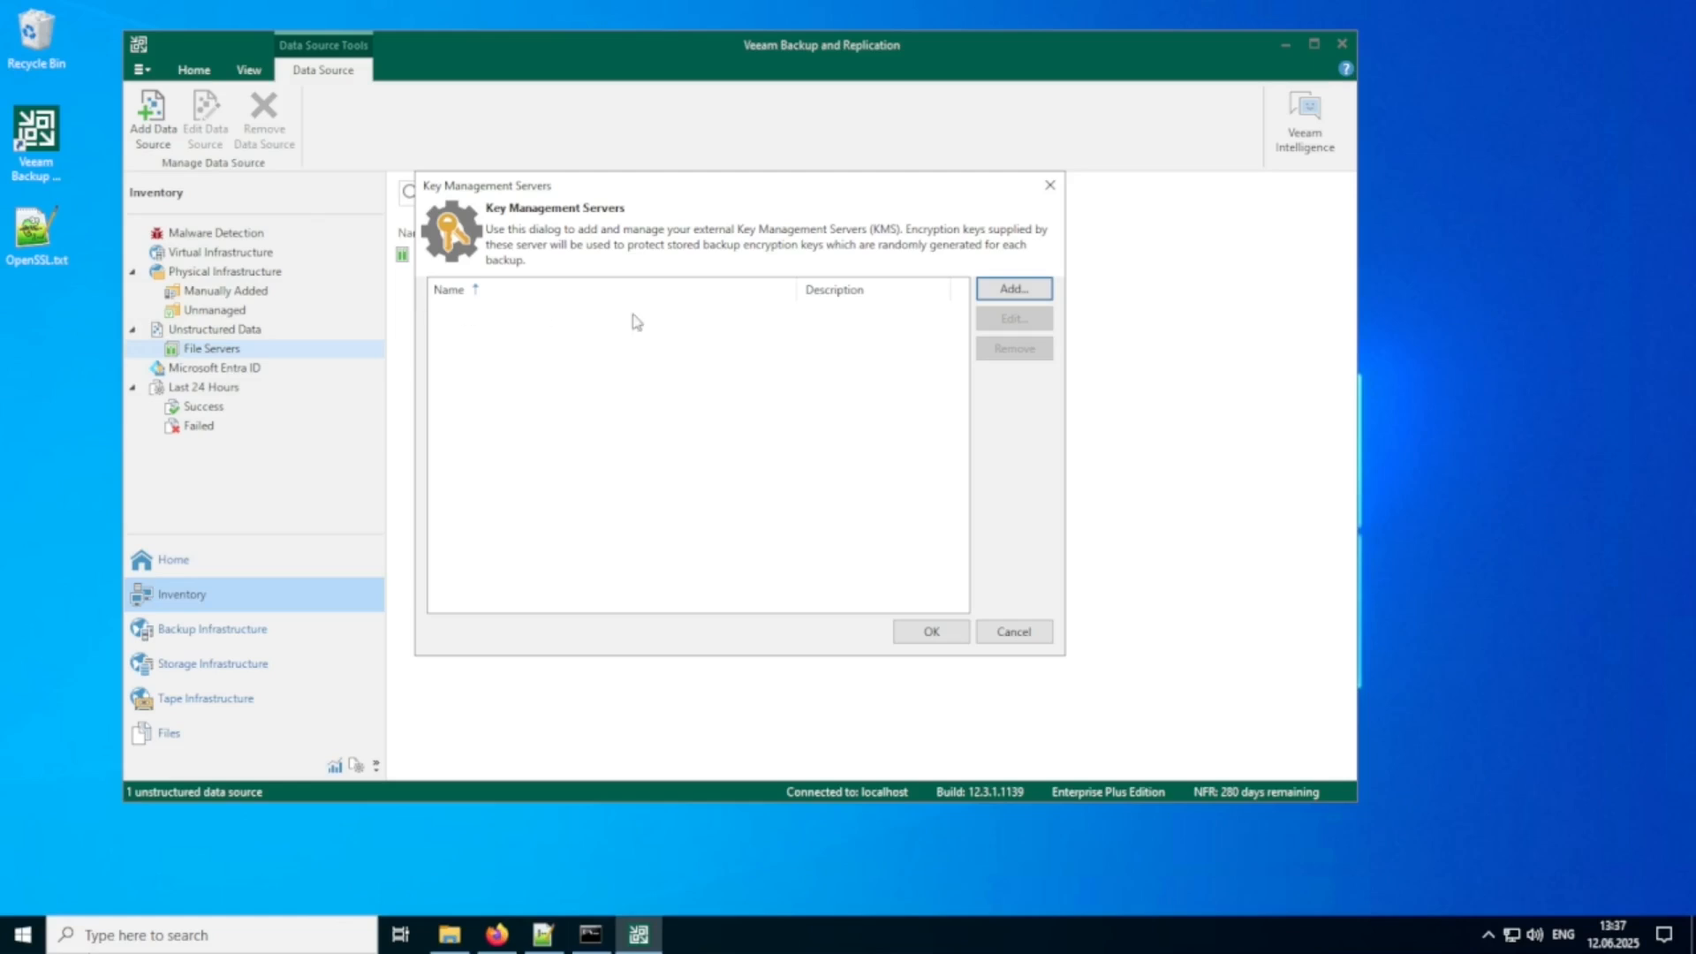
click(999, 297)
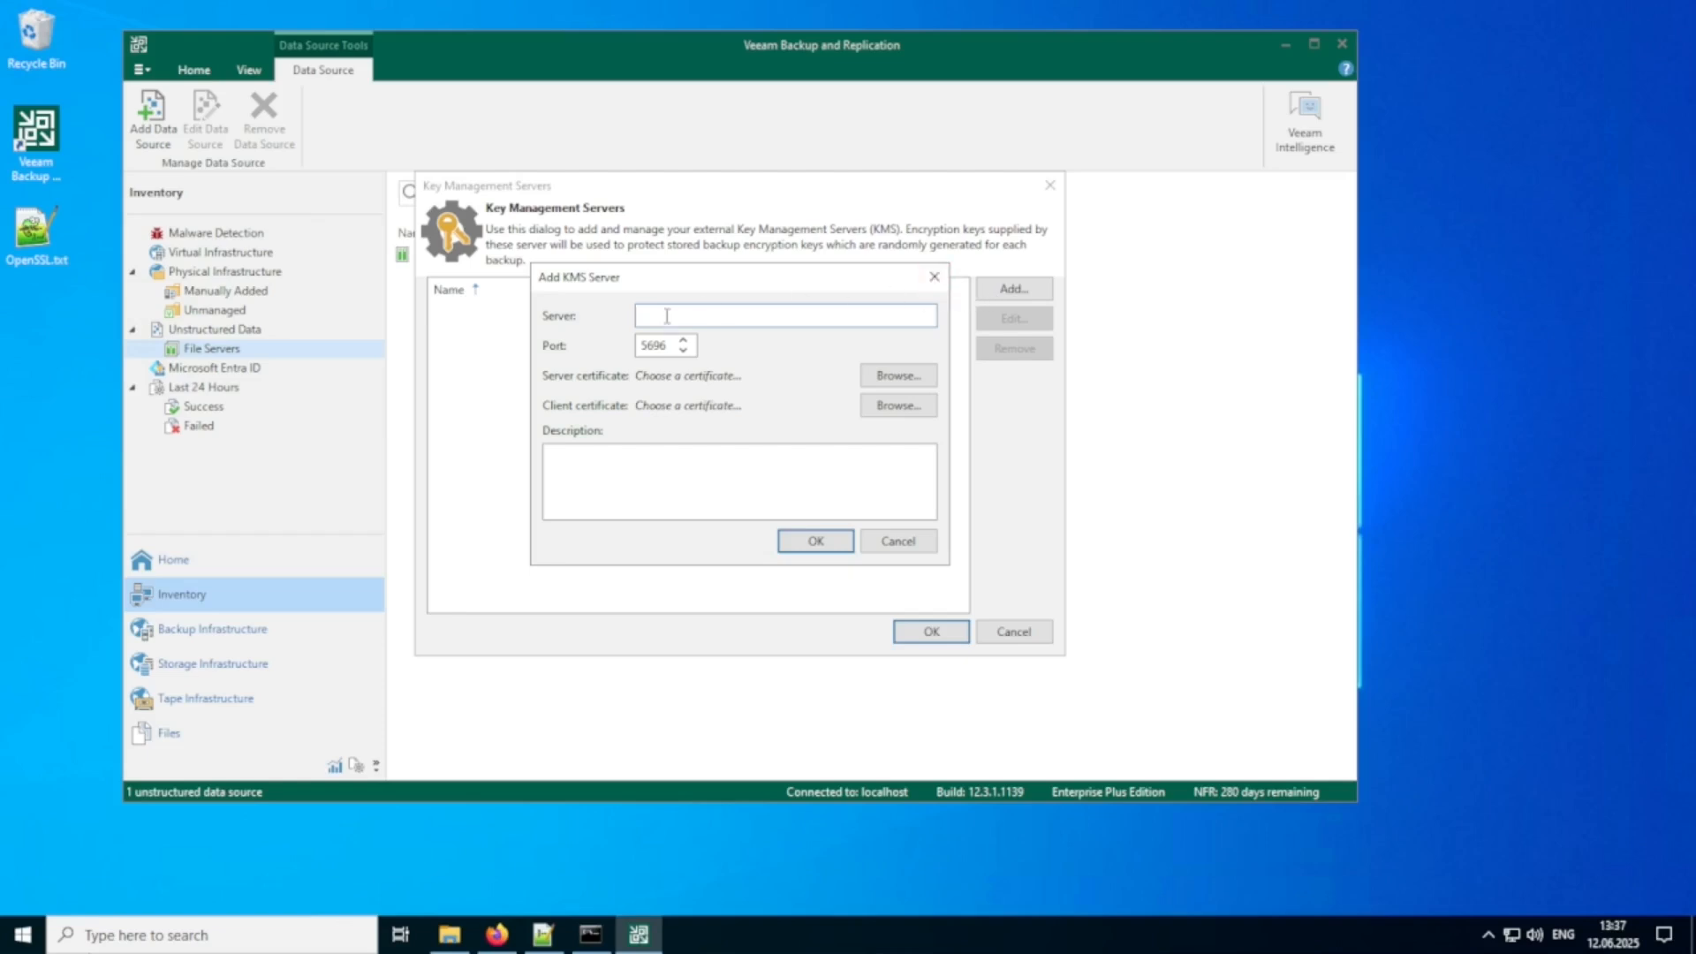
text(eu.smartkey.io)
Switch to Firefox and open the full certificate details of the eu.smartkey.io site from its connection security information.
click(497, 941)
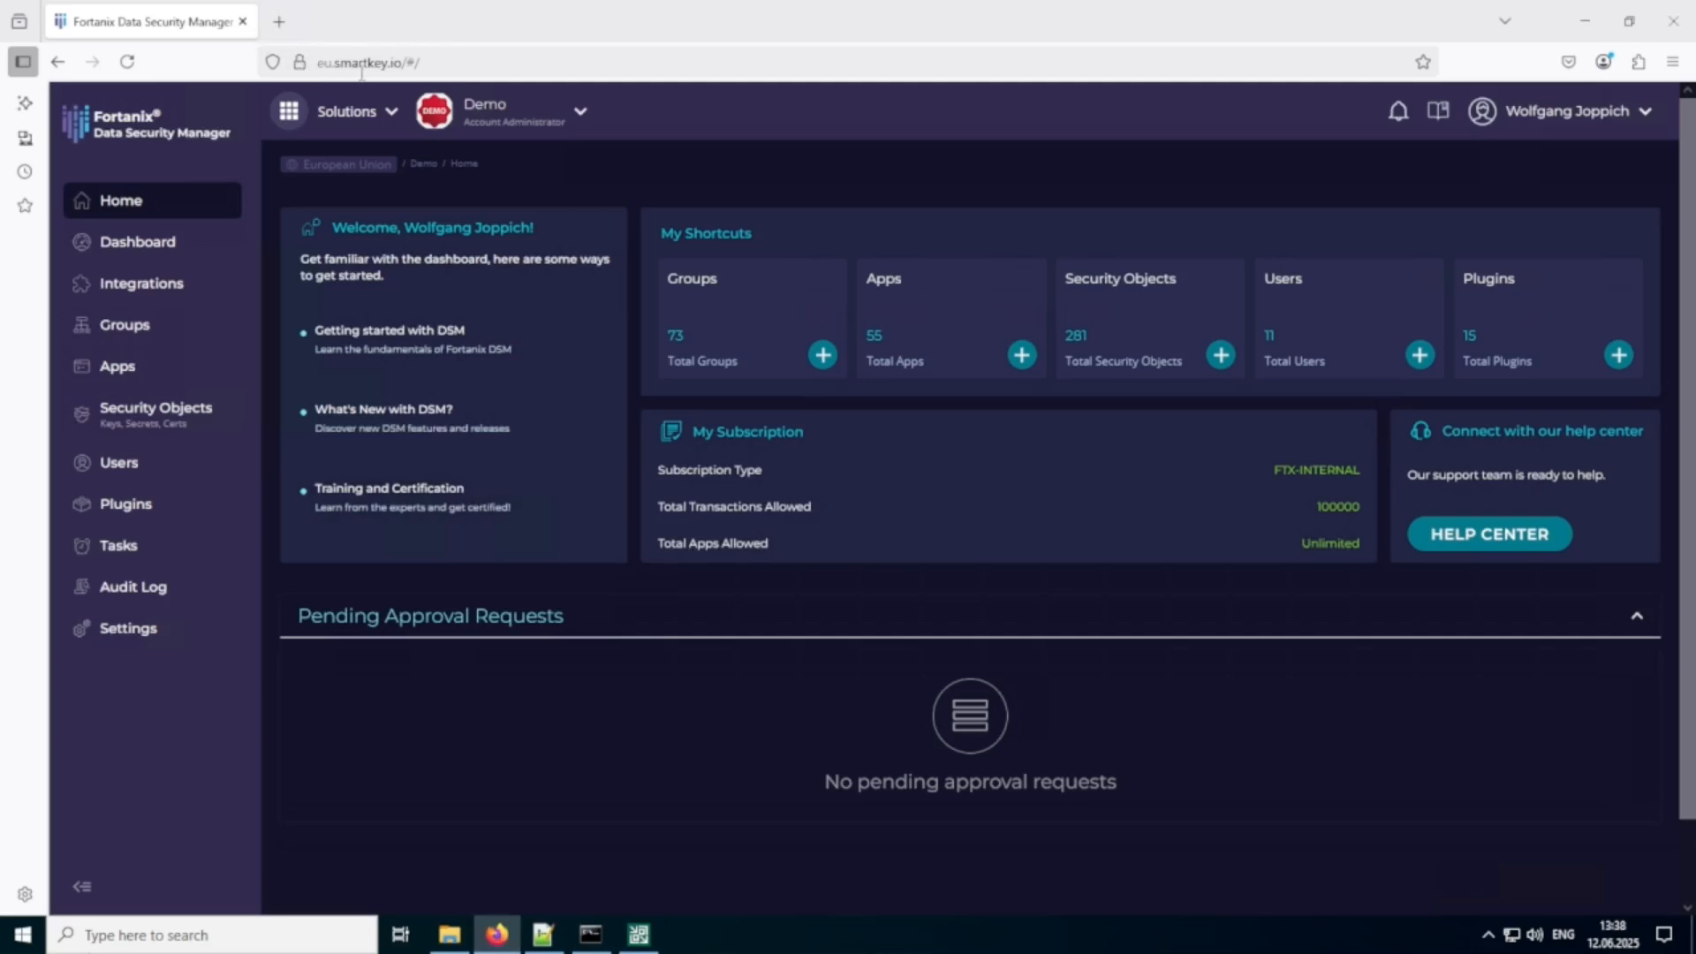
click(299, 68)
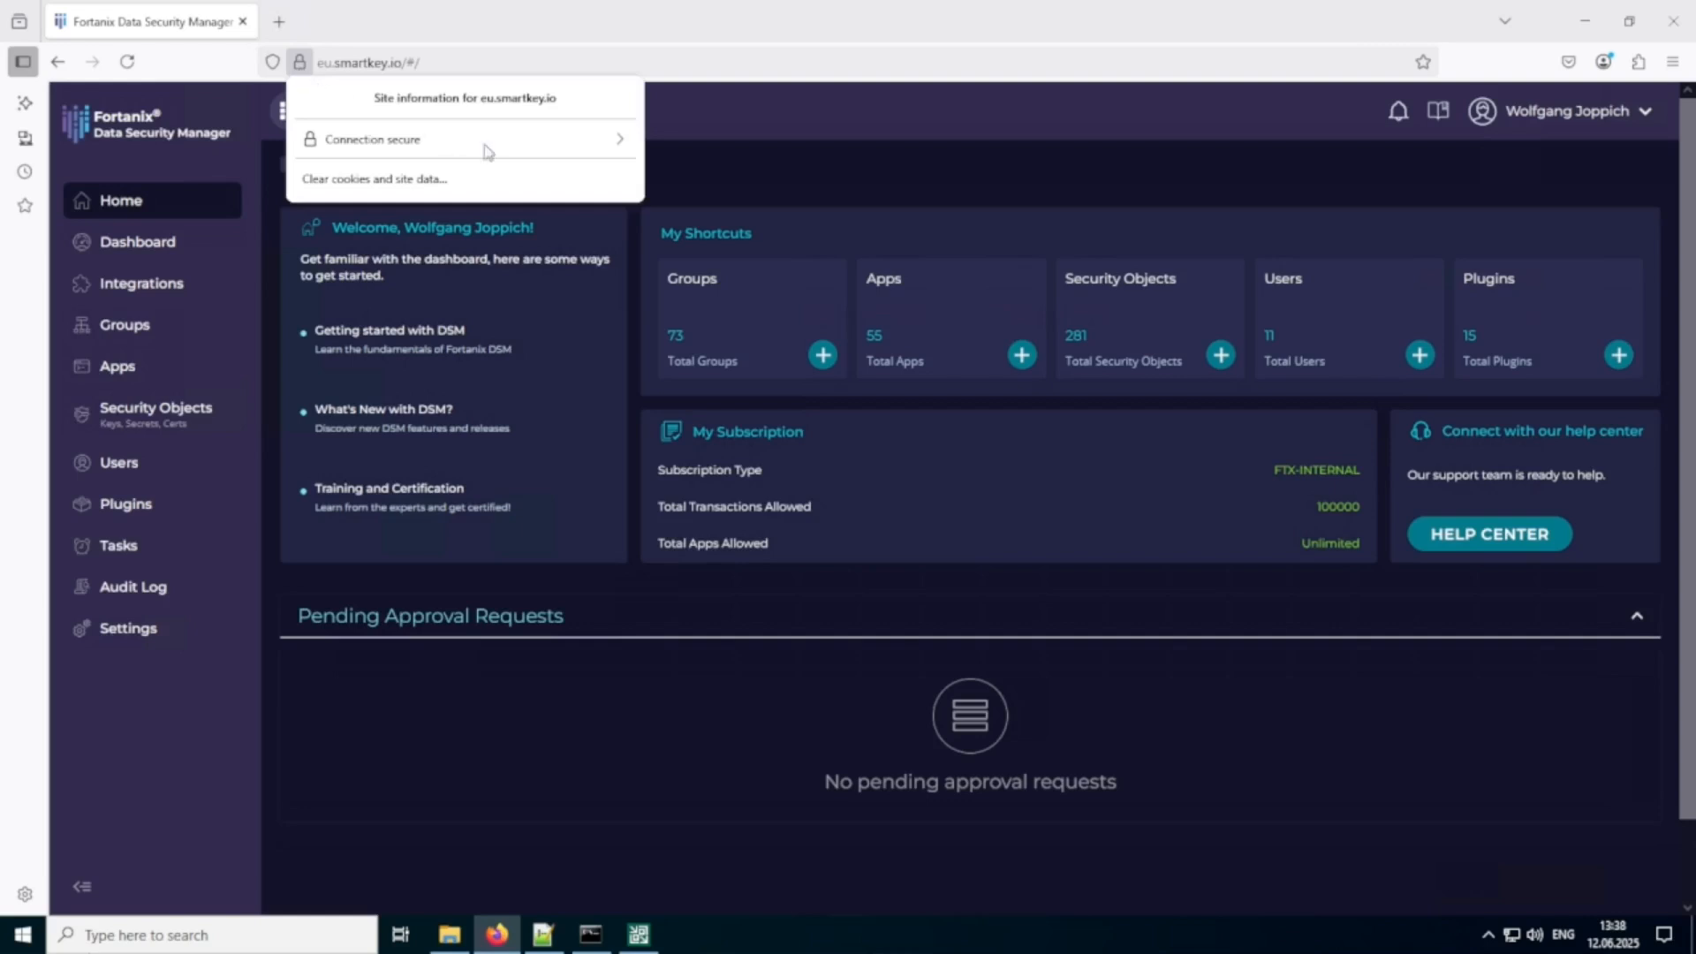
click(623, 150)
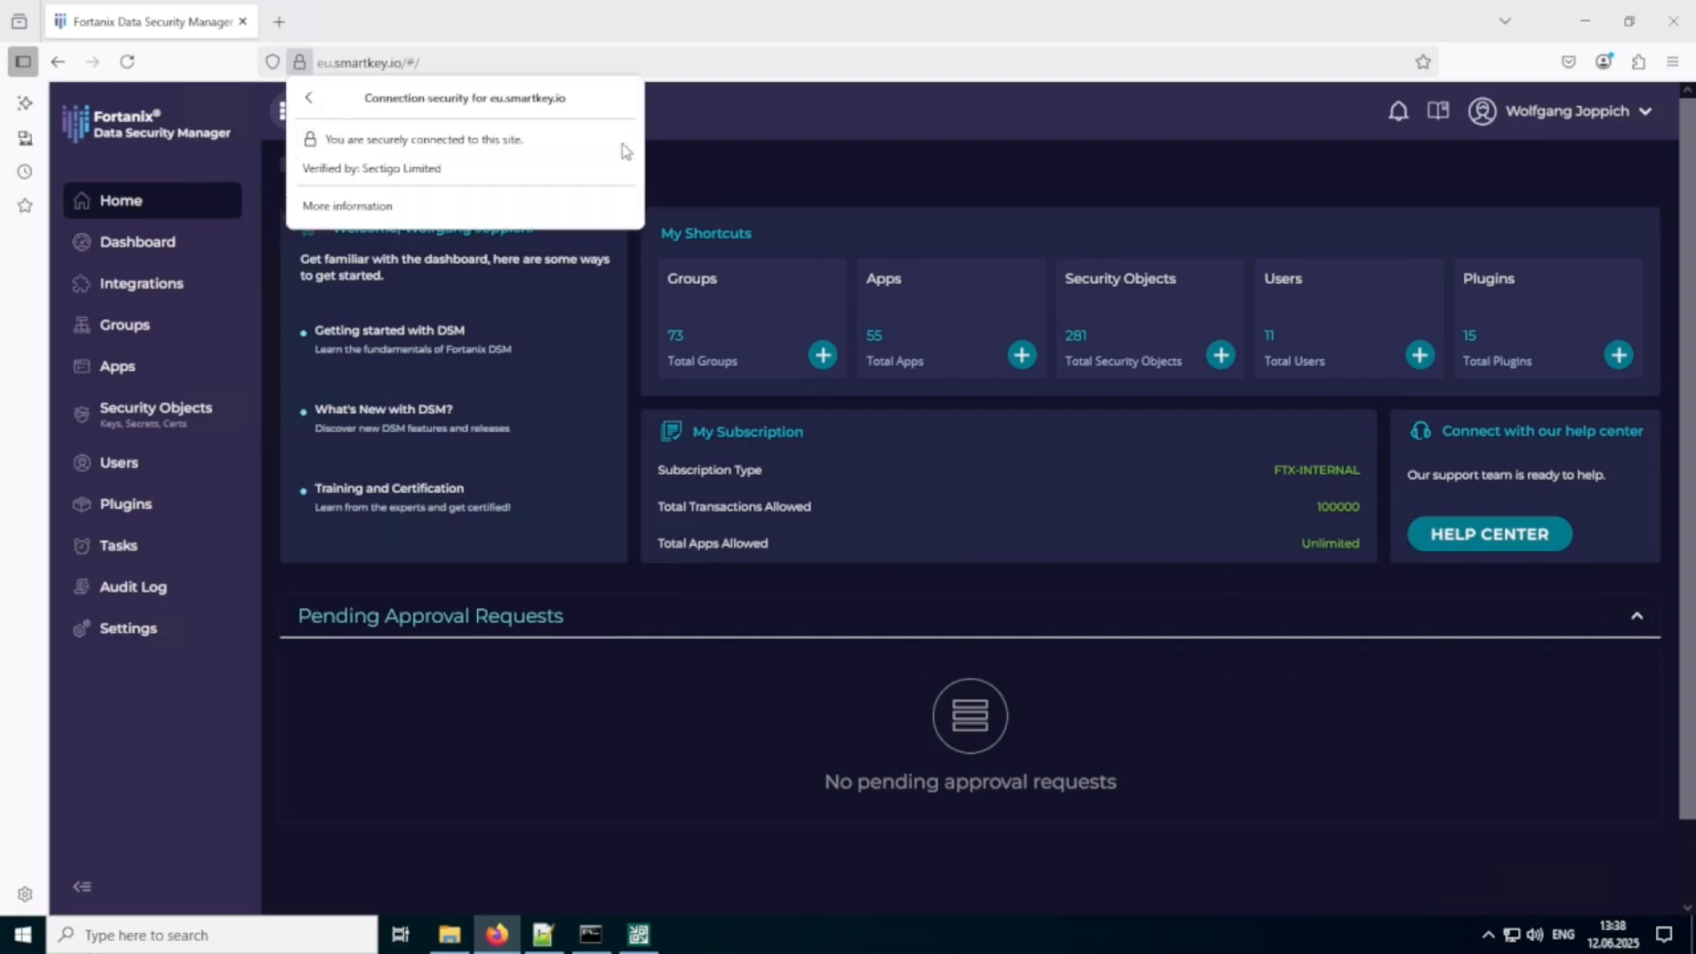
click(362, 206)
click(990, 238)
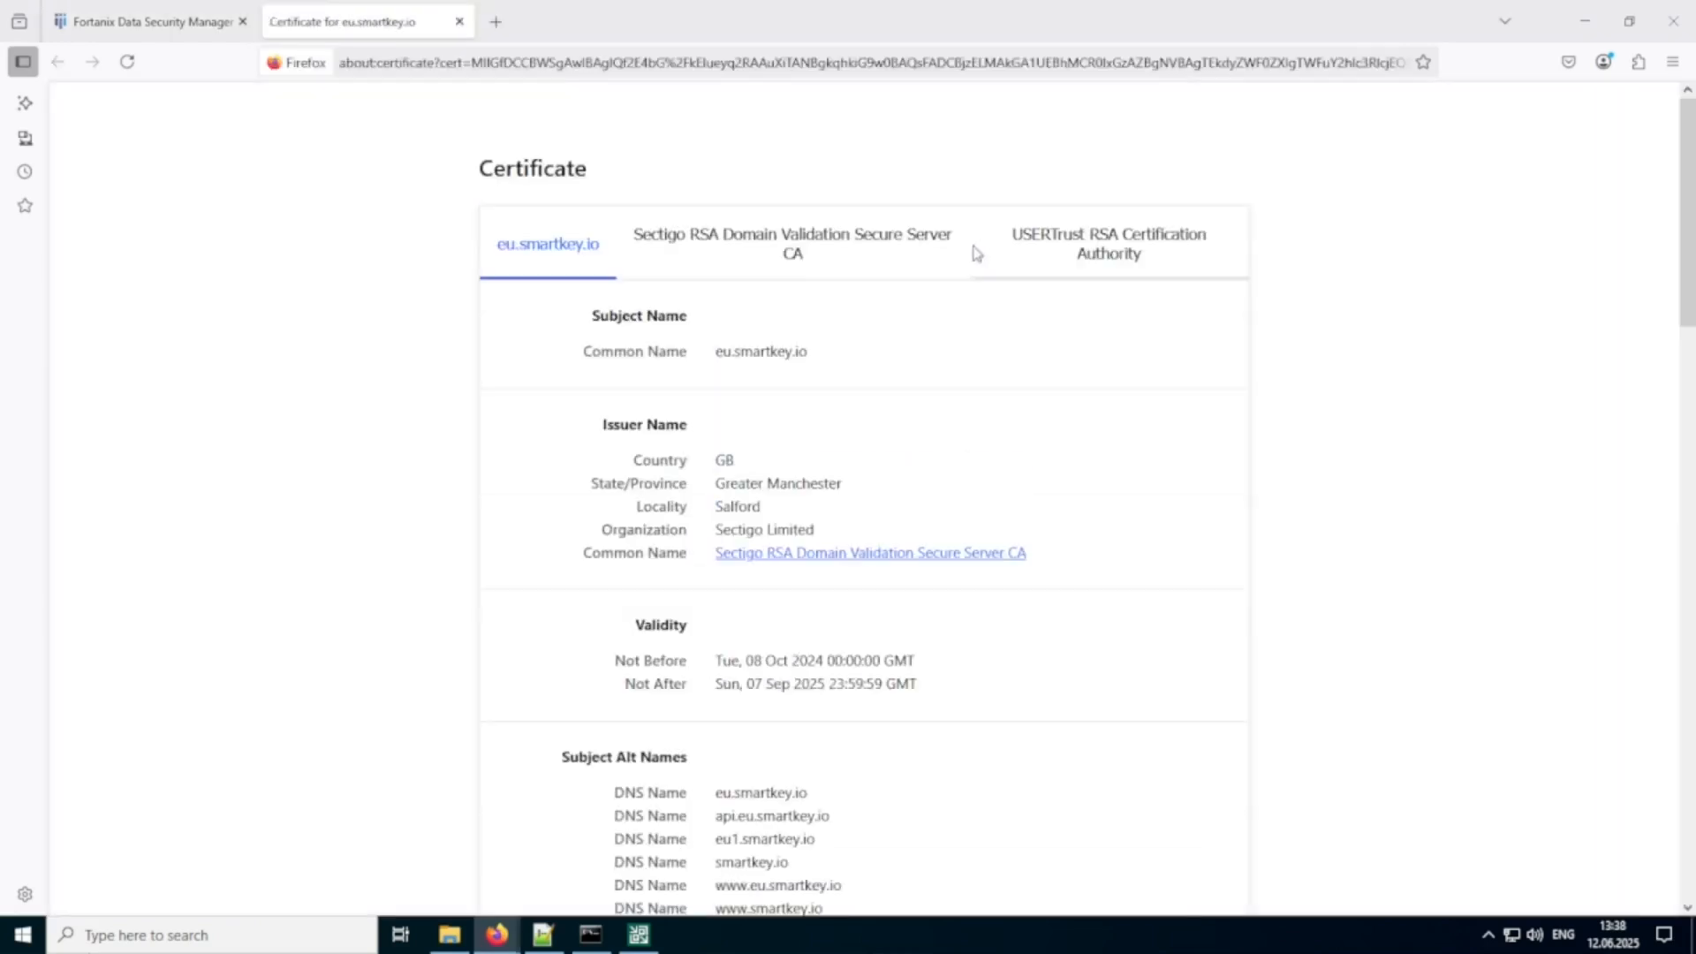
Download the eu.smartkey.io certificate as PEM (cert), close the page information window and return to Veeam Backup and Replication.
scroll(828, 606, down, 5)
triple_click(830, 597)
click(830, 599)
scroll(831, 599, down, 3)
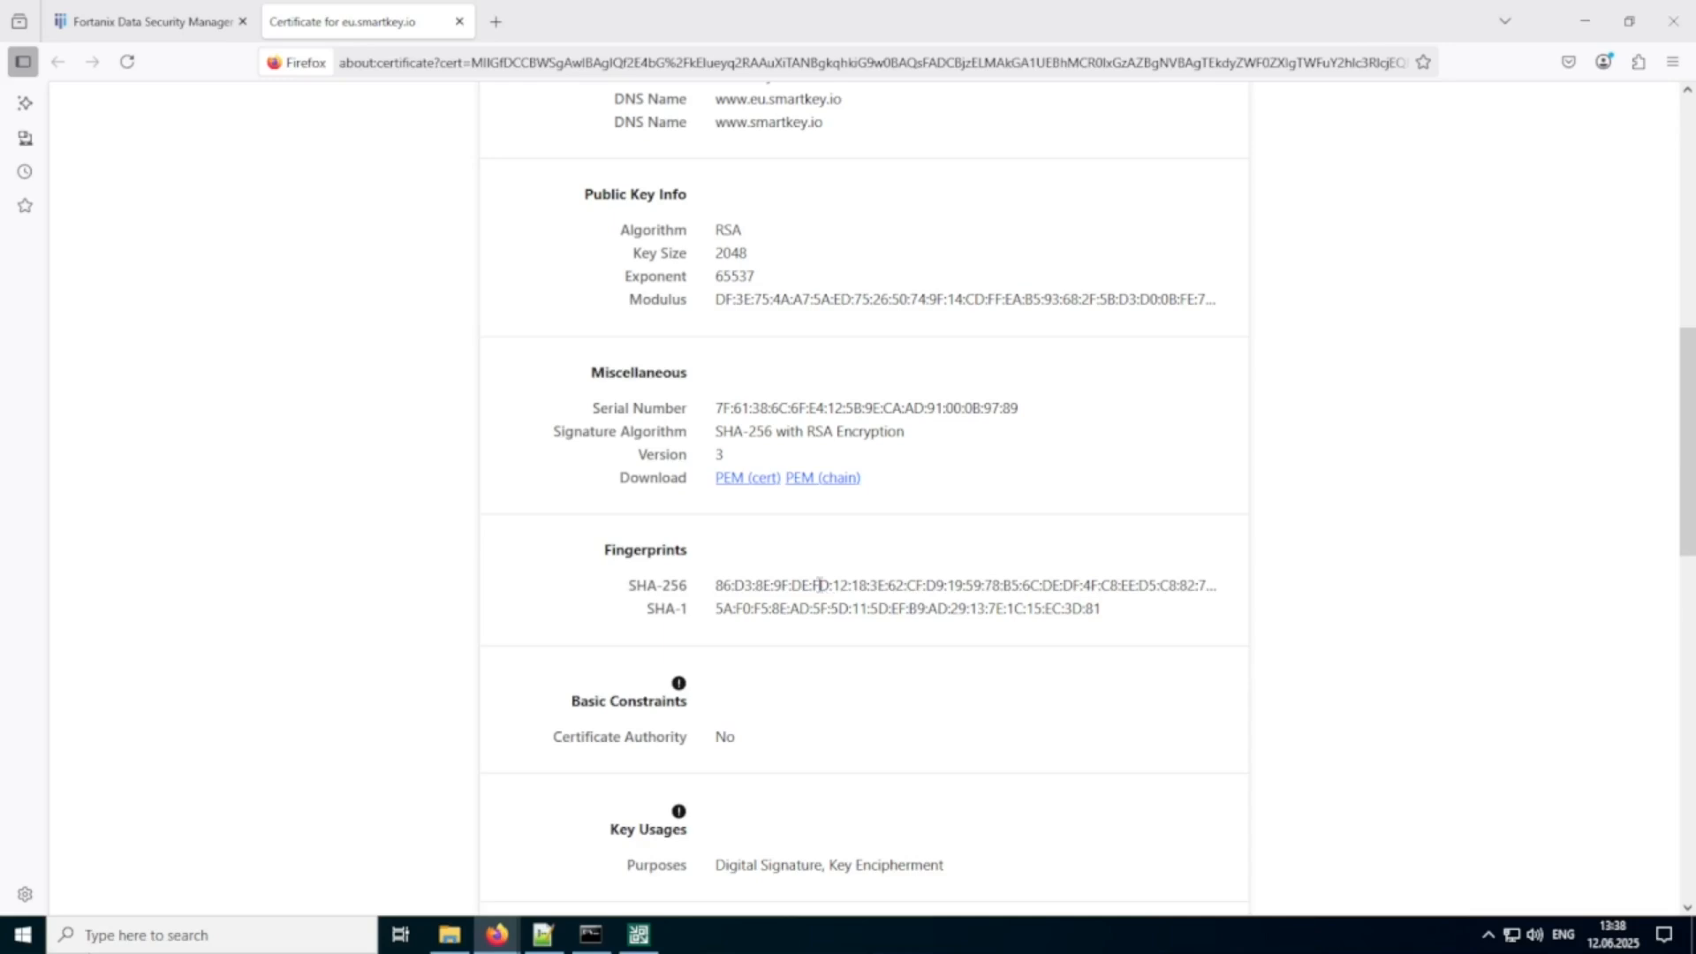
click(740, 481)
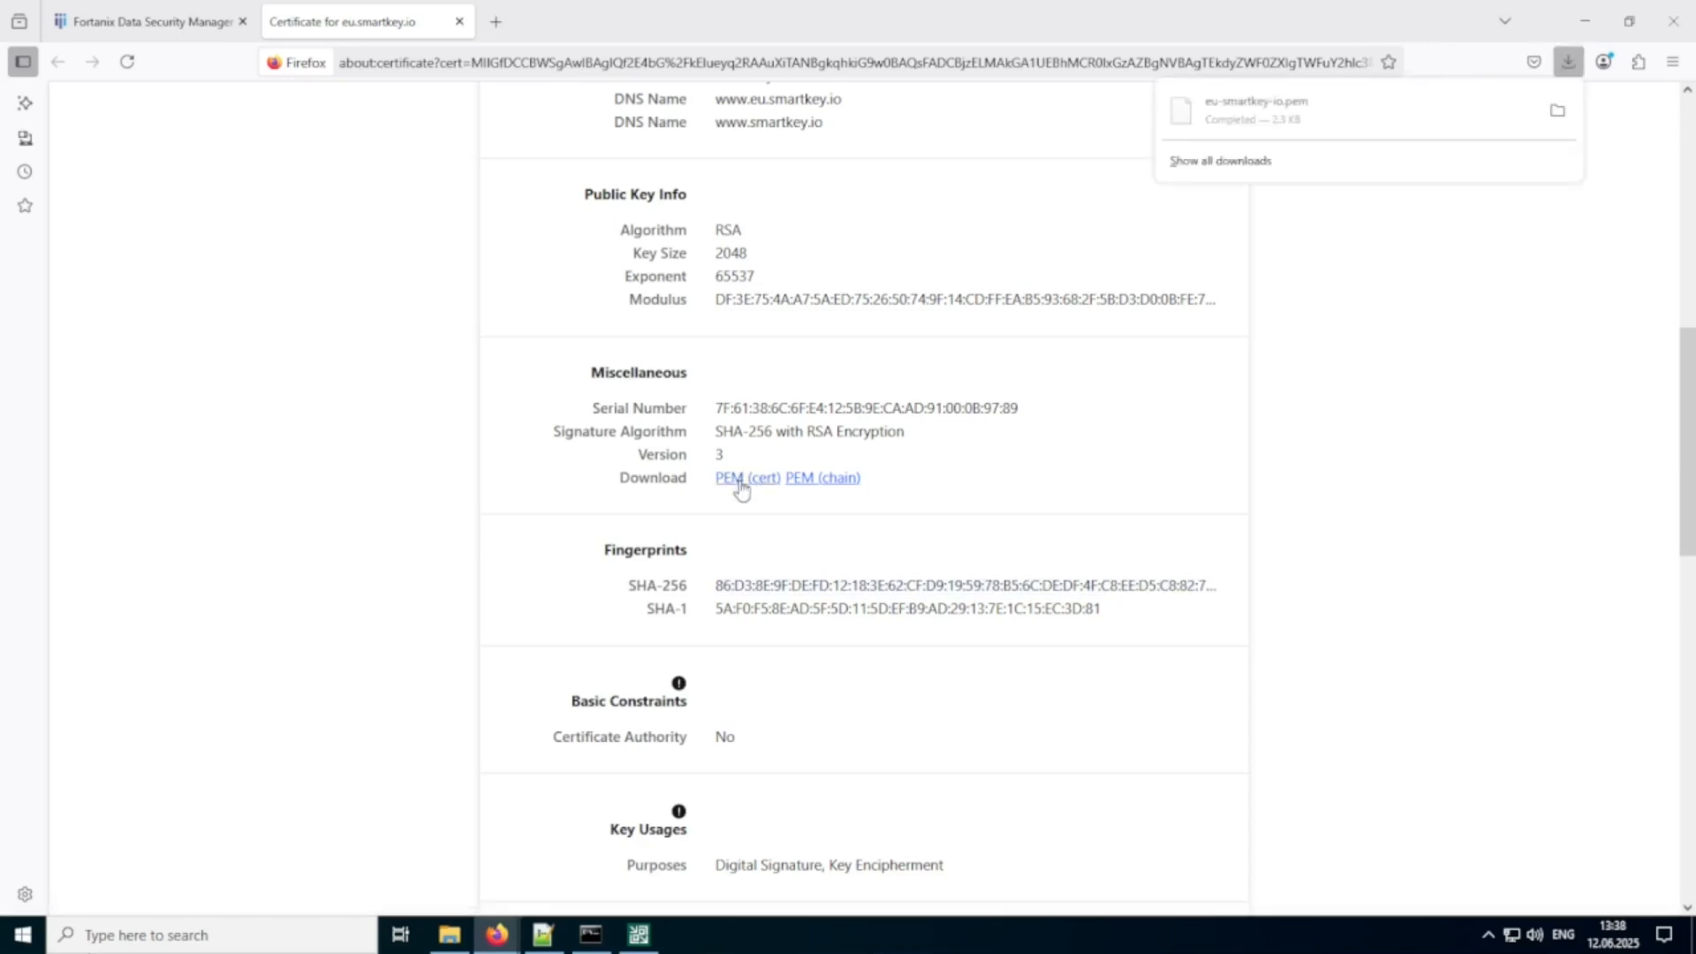
click(1585, 21)
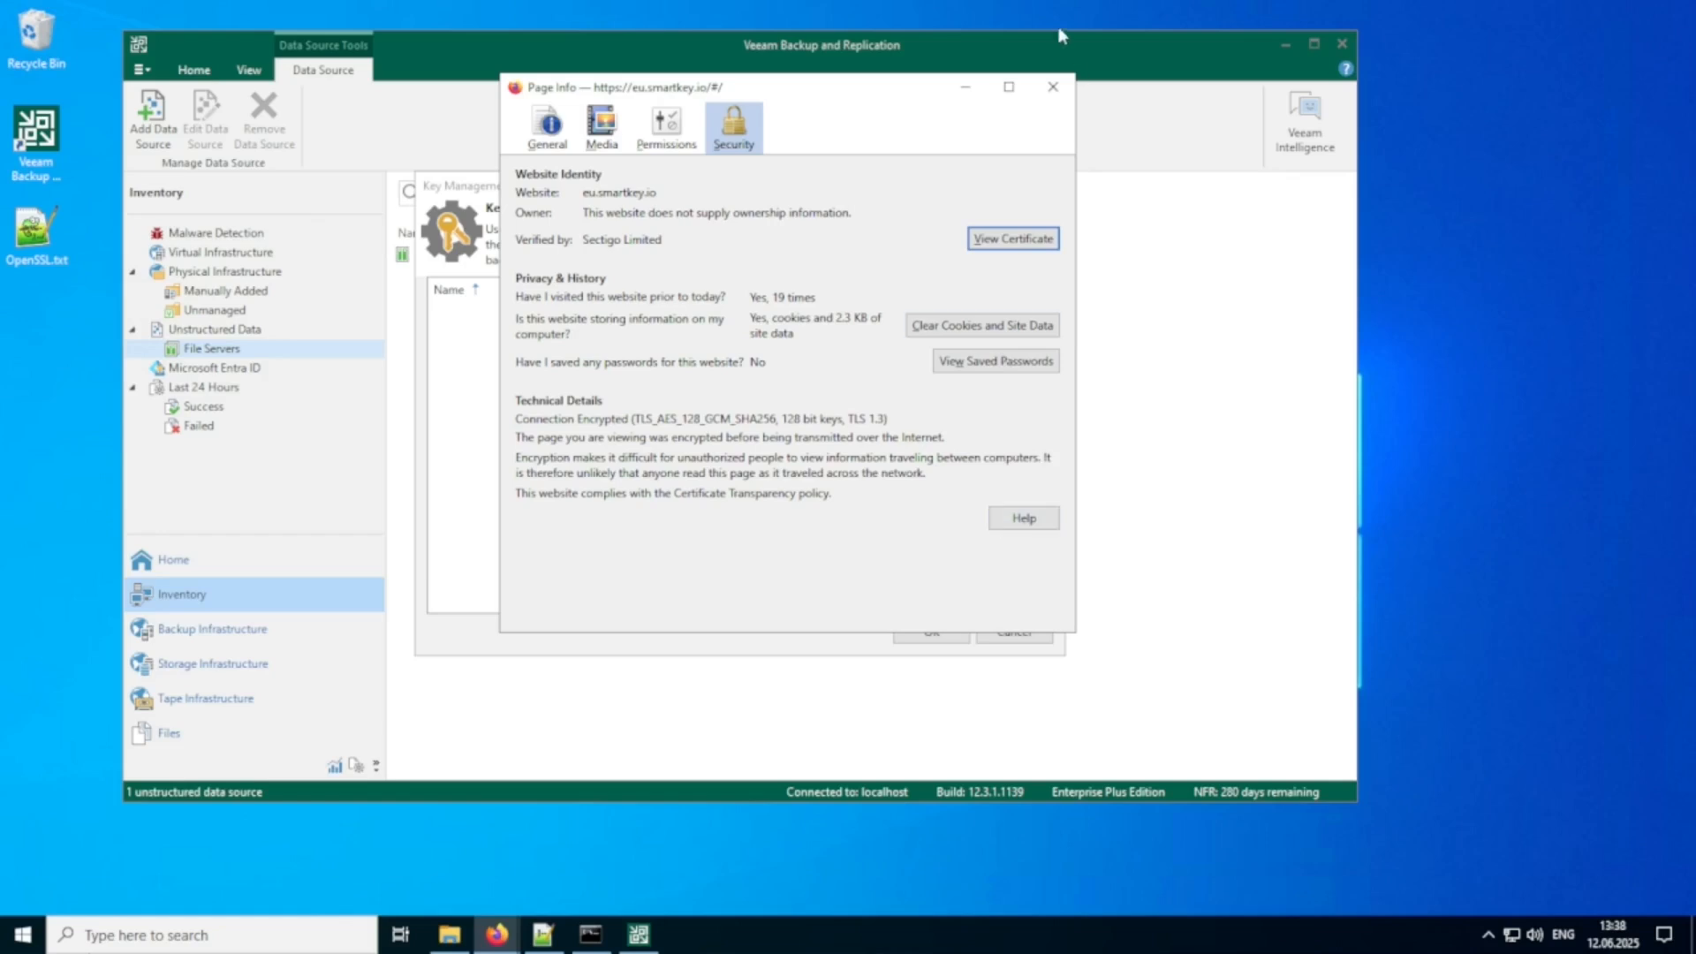
click(1055, 88)
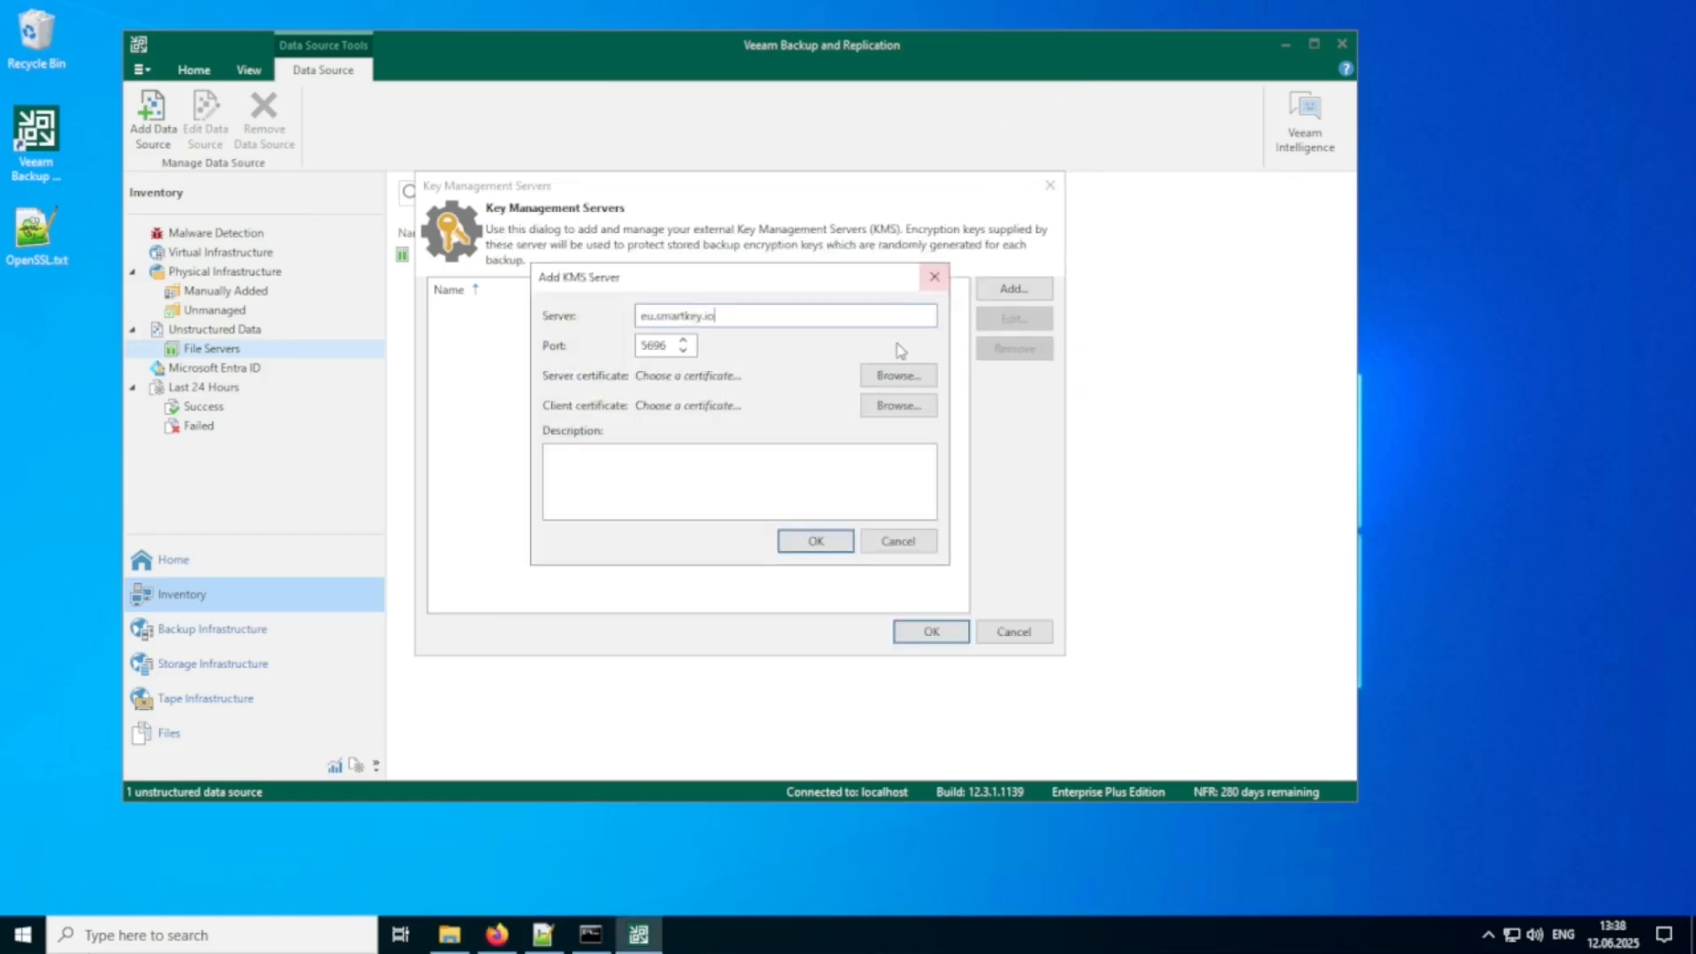
Choose to import the KMS server certificate from a file and show only PEM certificate files for selection.
click(889, 381)
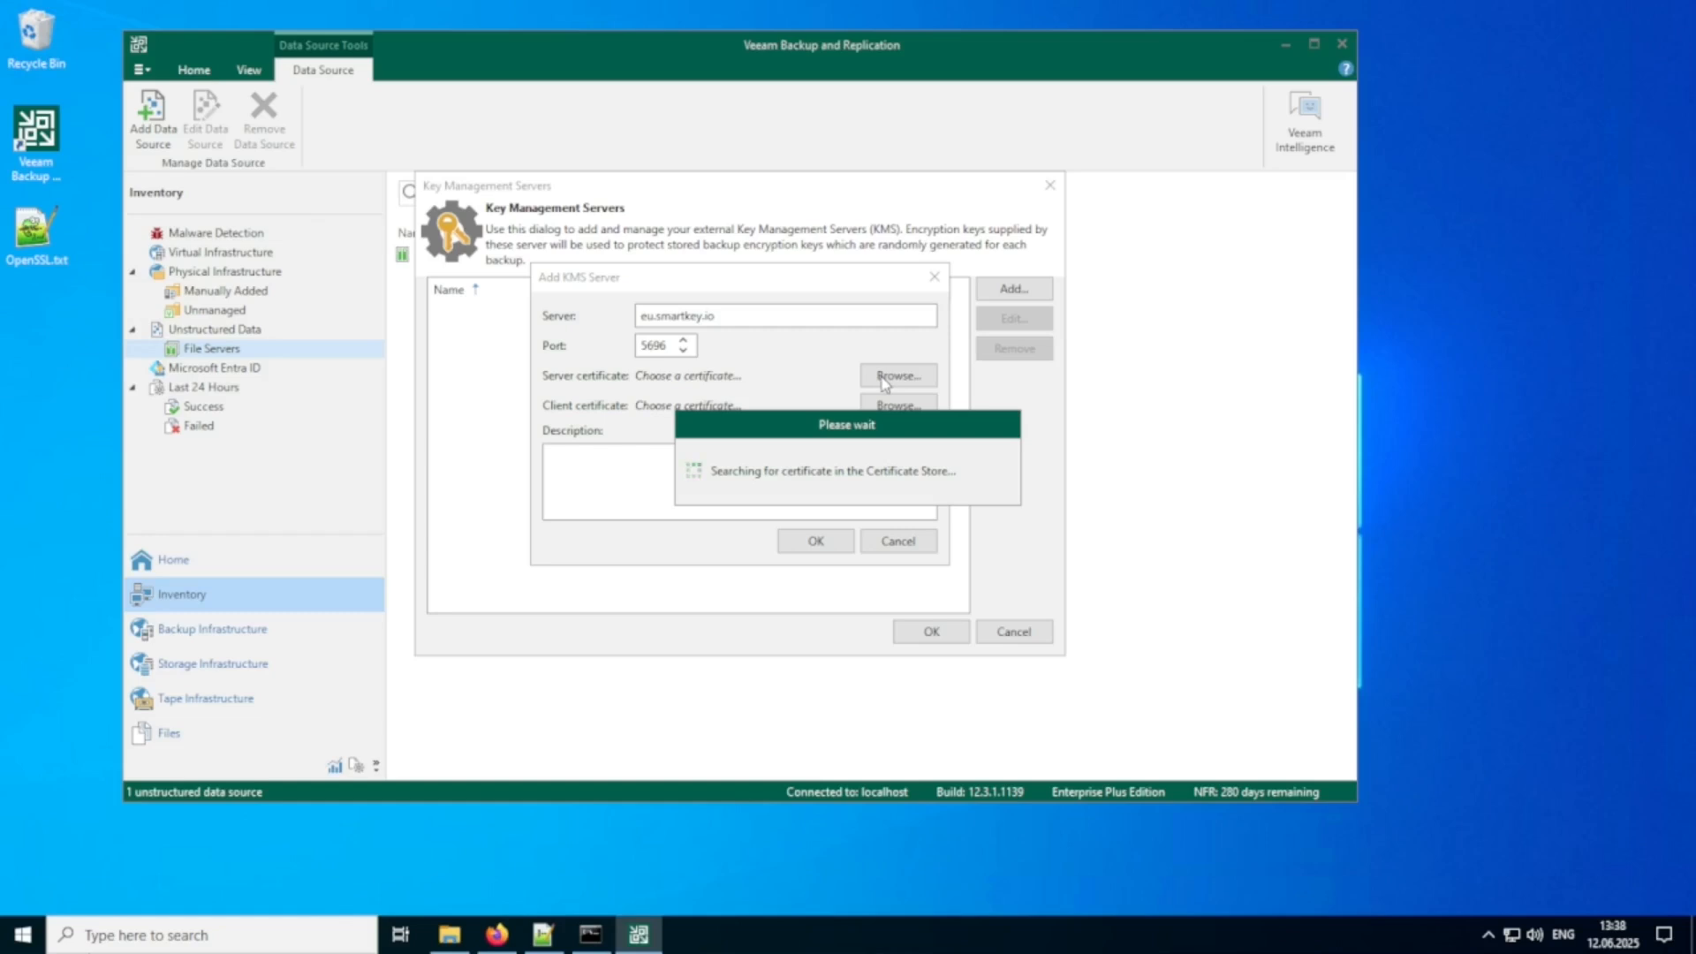
click(720, 375)
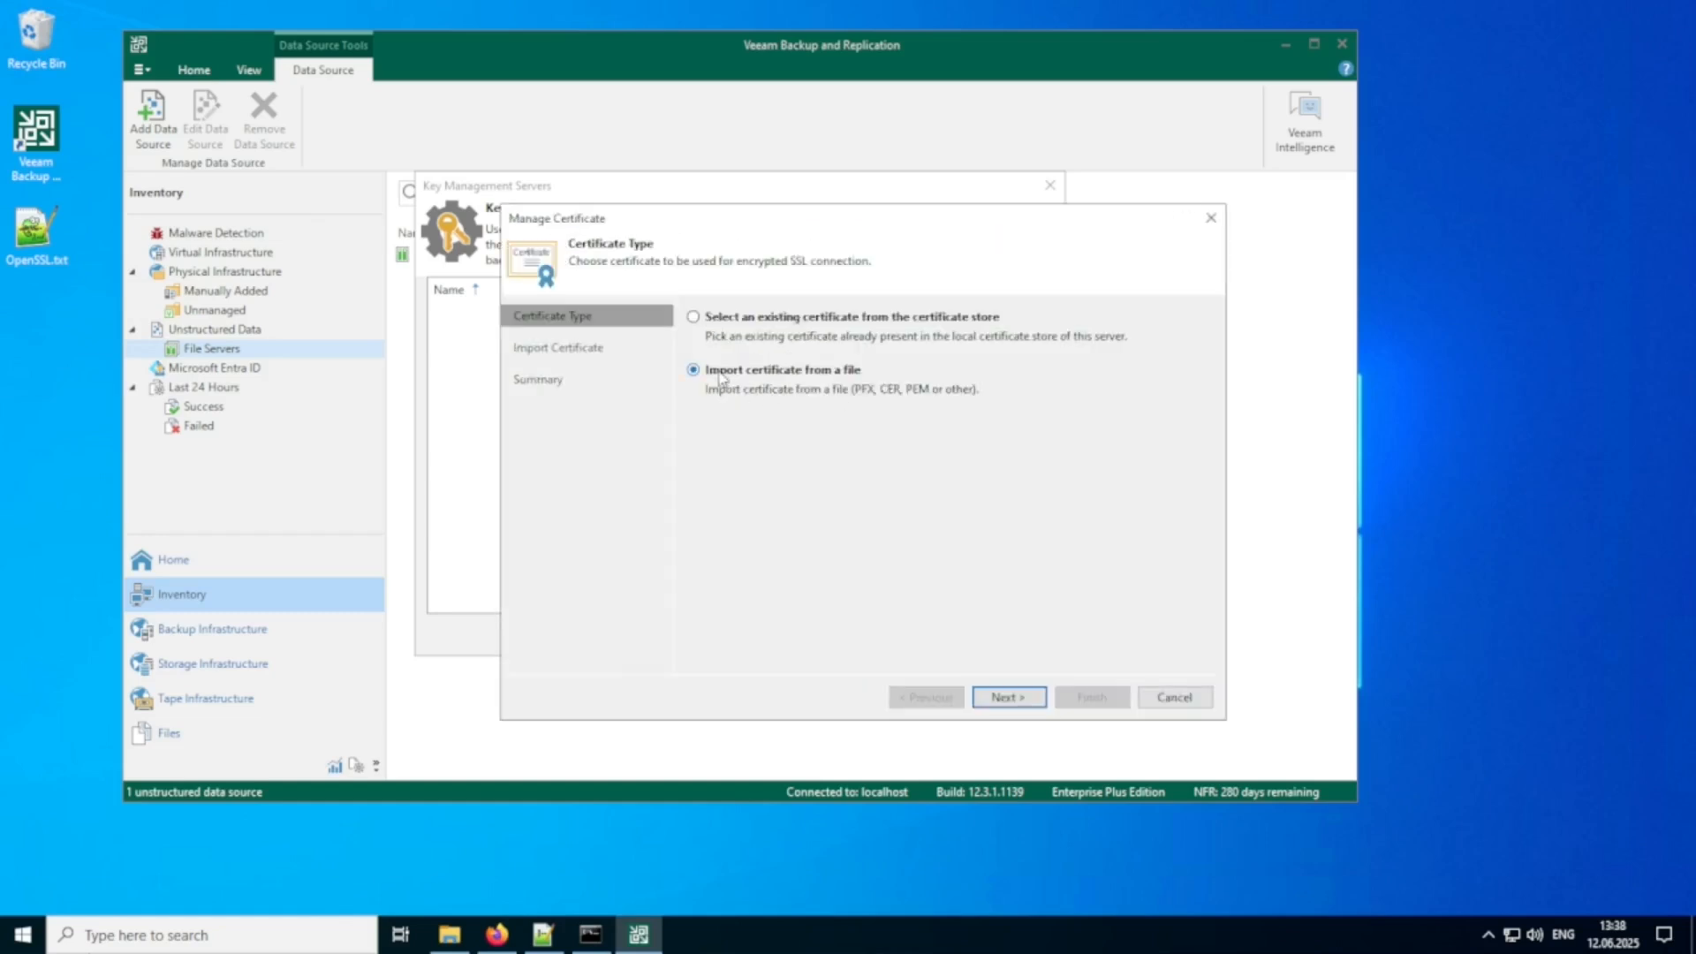
click(1008, 697)
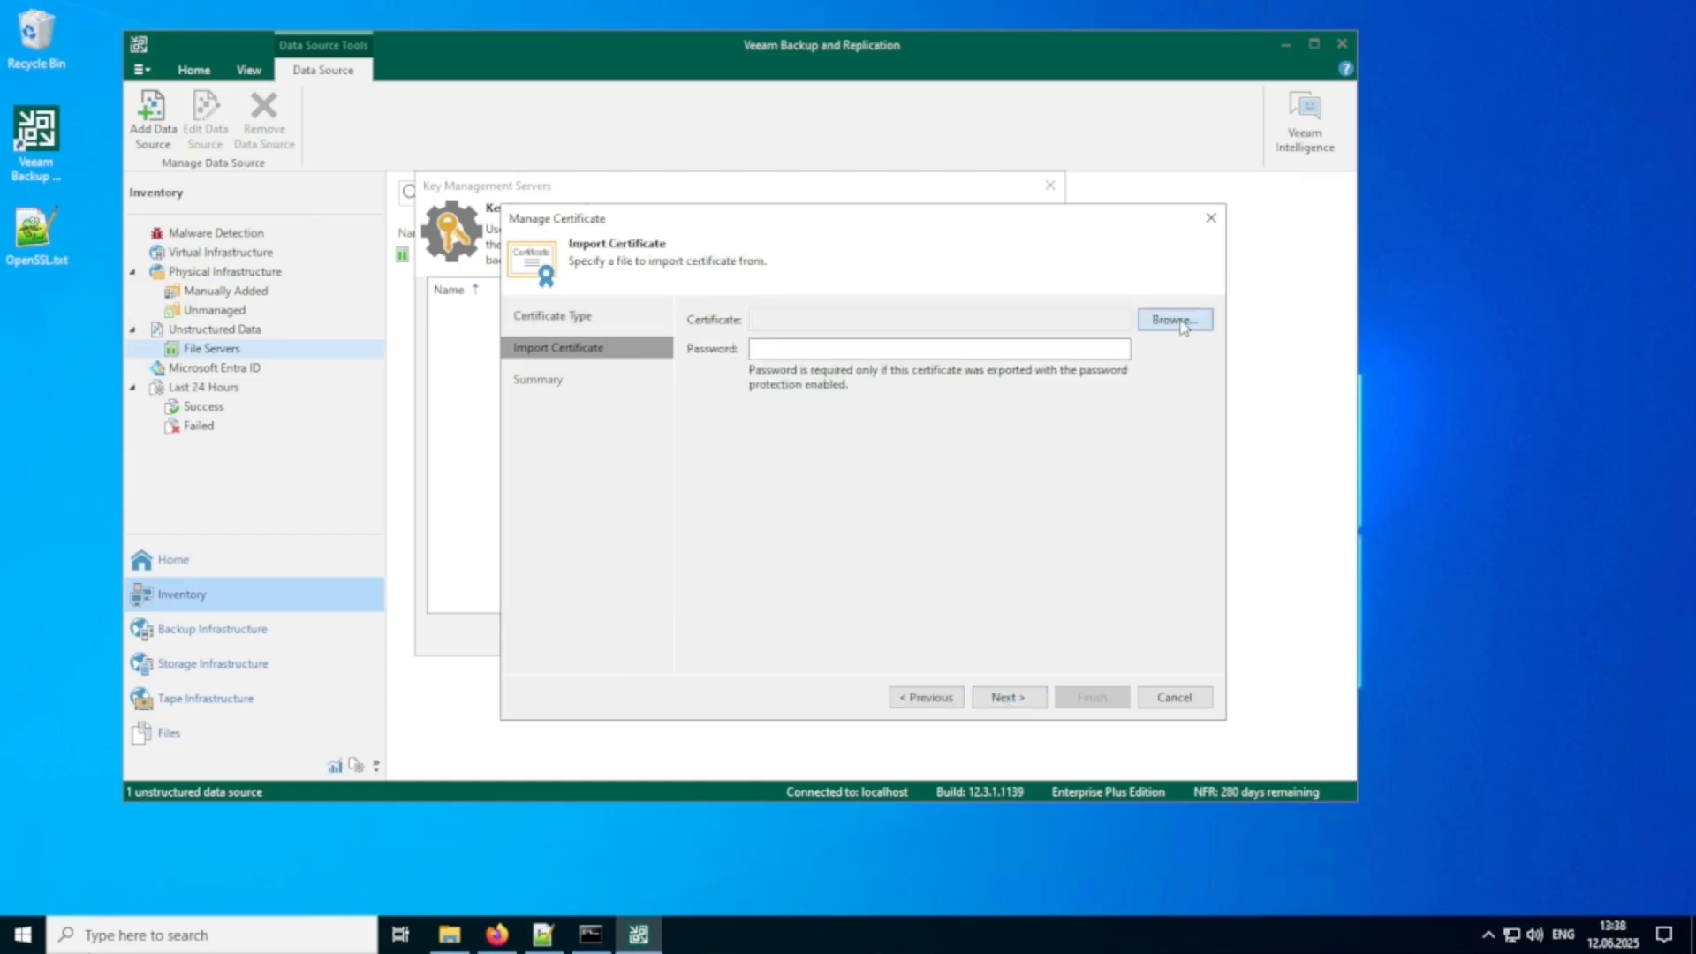
click(1182, 323)
click(694, 272)
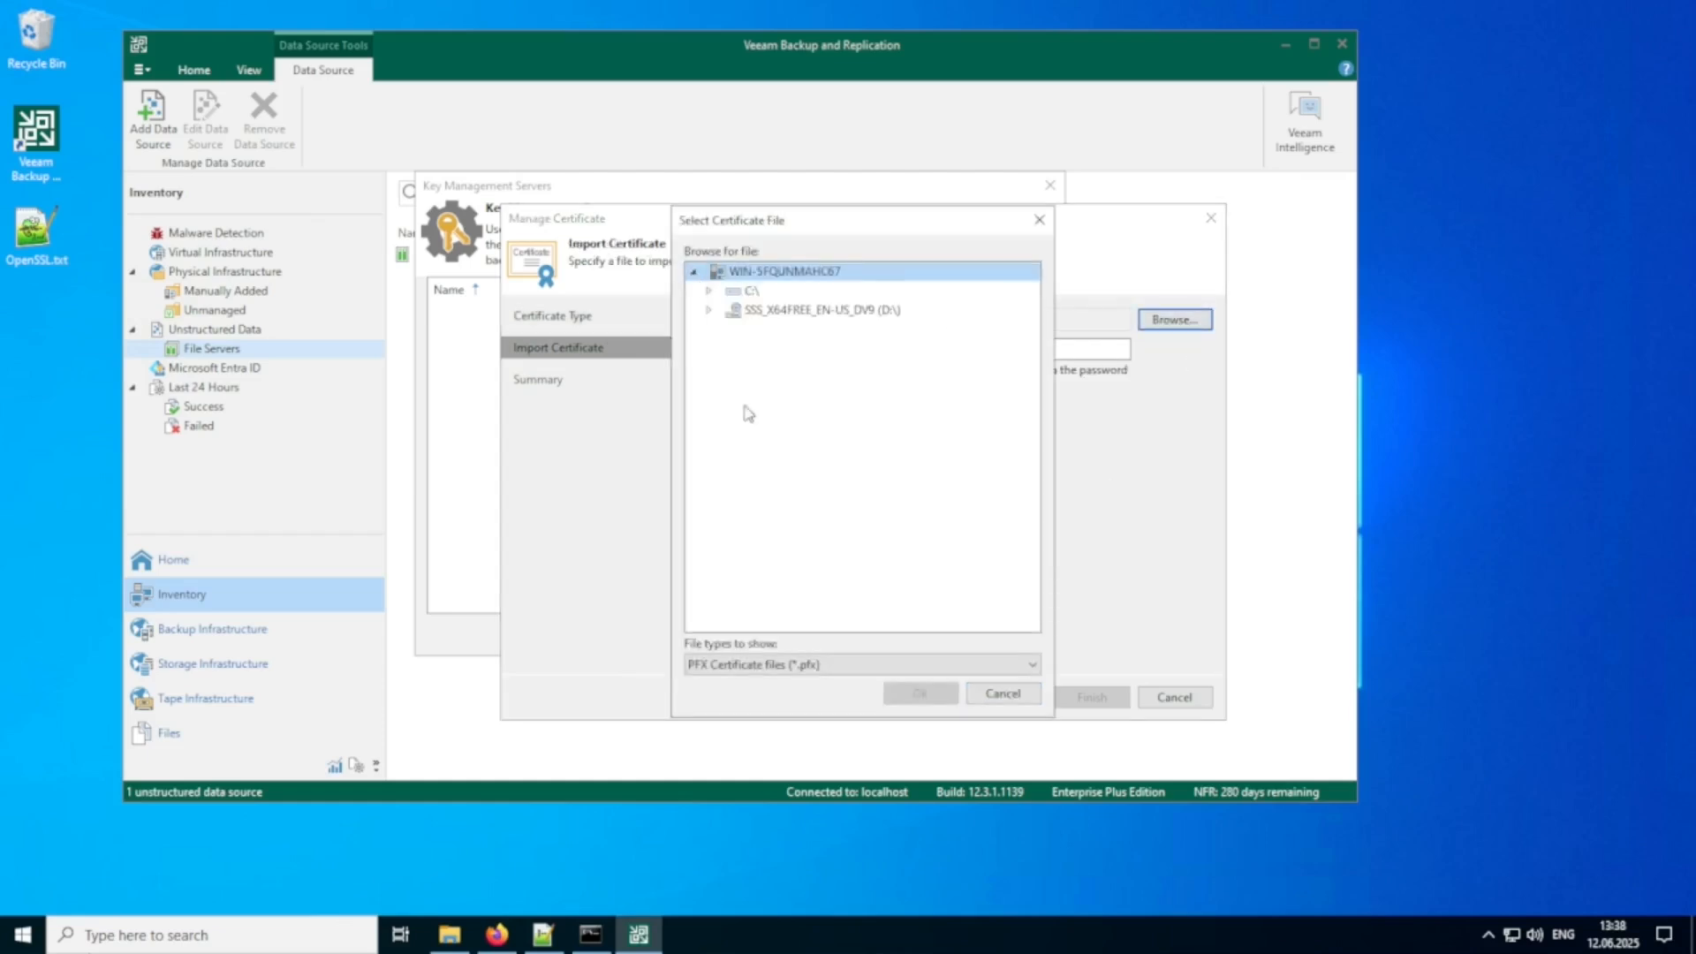
click(813, 666)
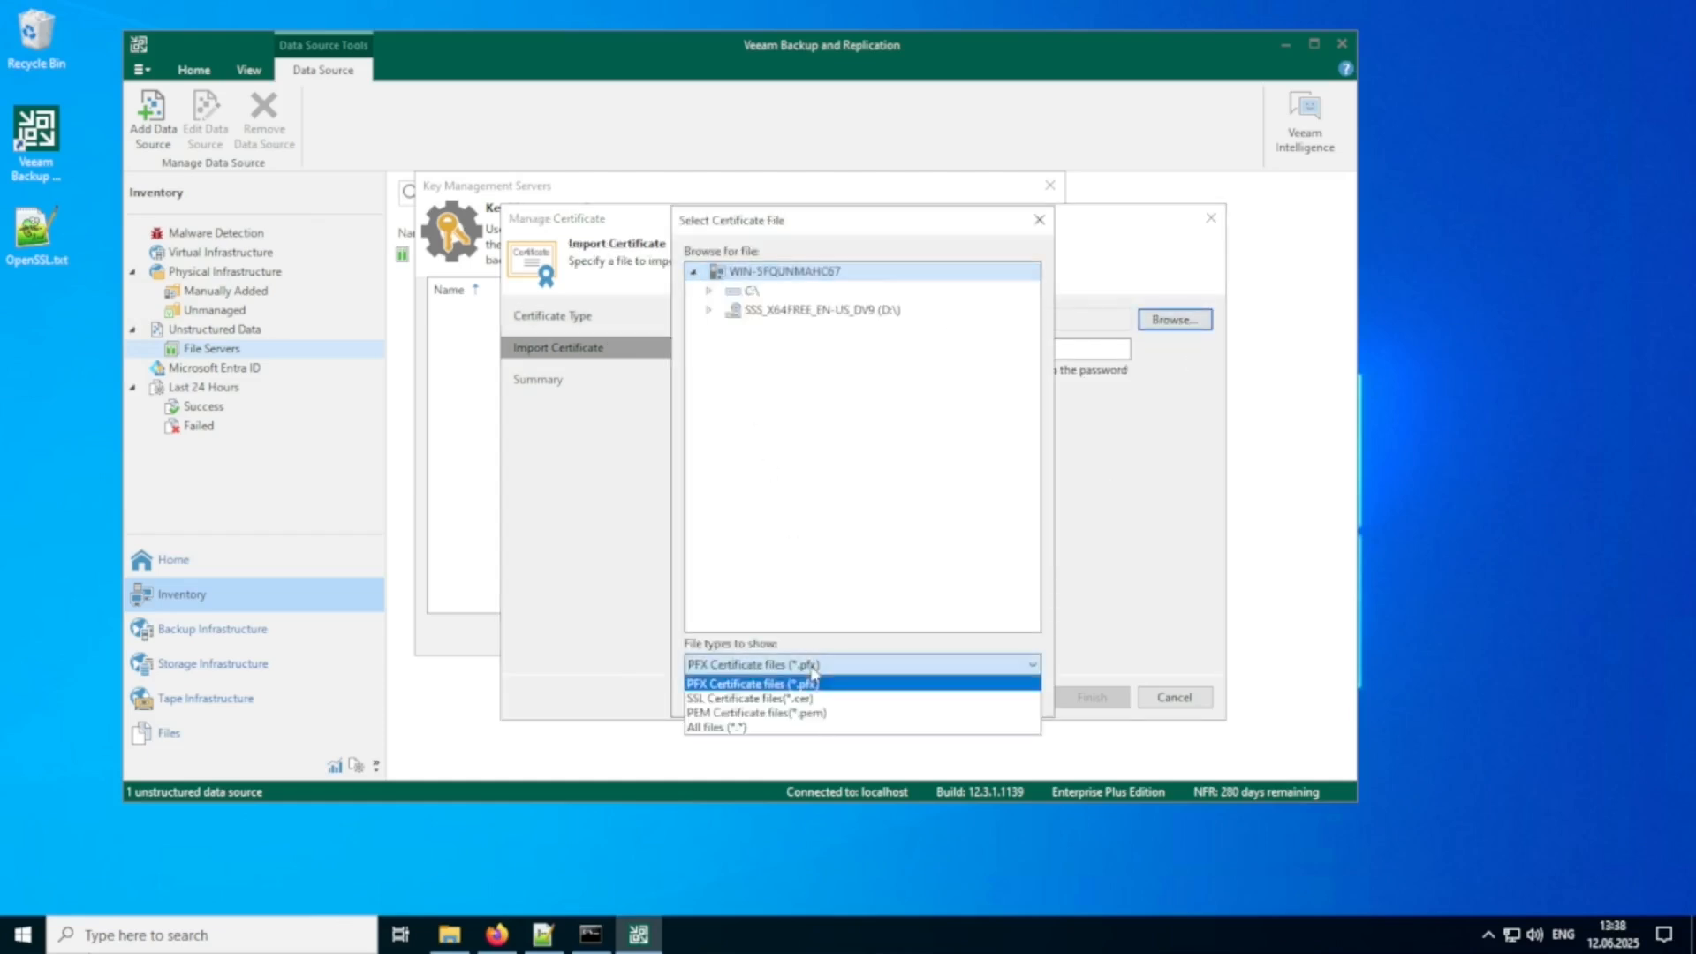
click(833, 713)
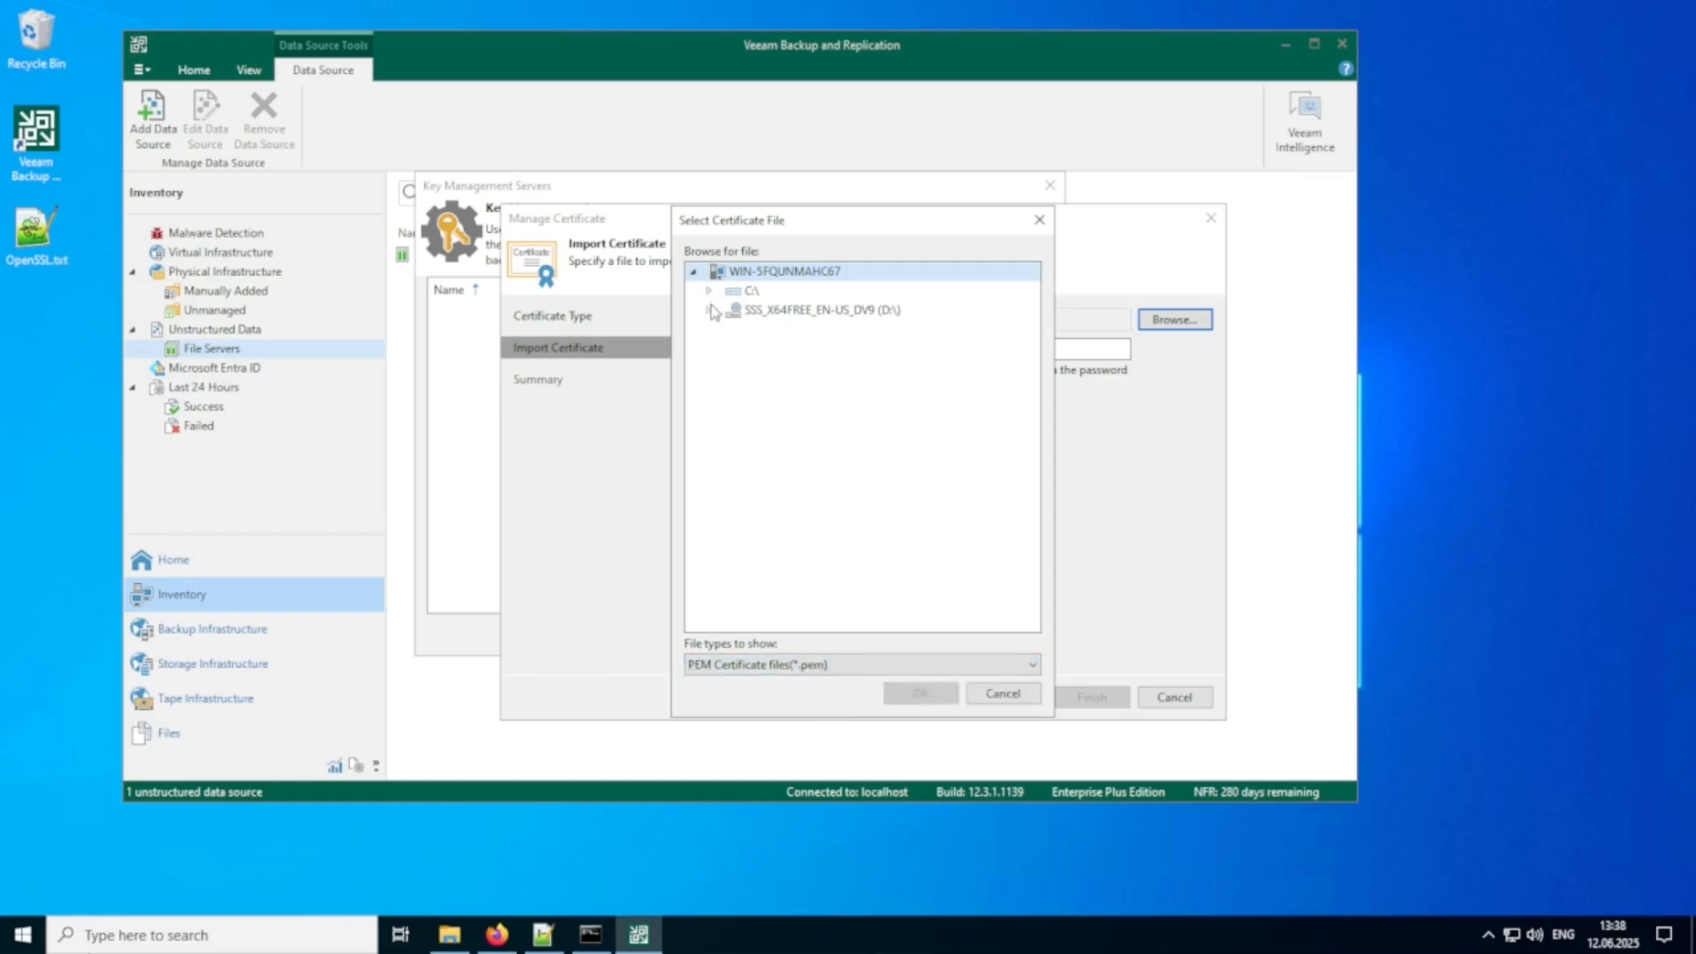
Import eu-smartkey-io.pem from C:\Users\Administrator\Downloads as the server certificate and finish the certificate wizard.
click(708, 291)
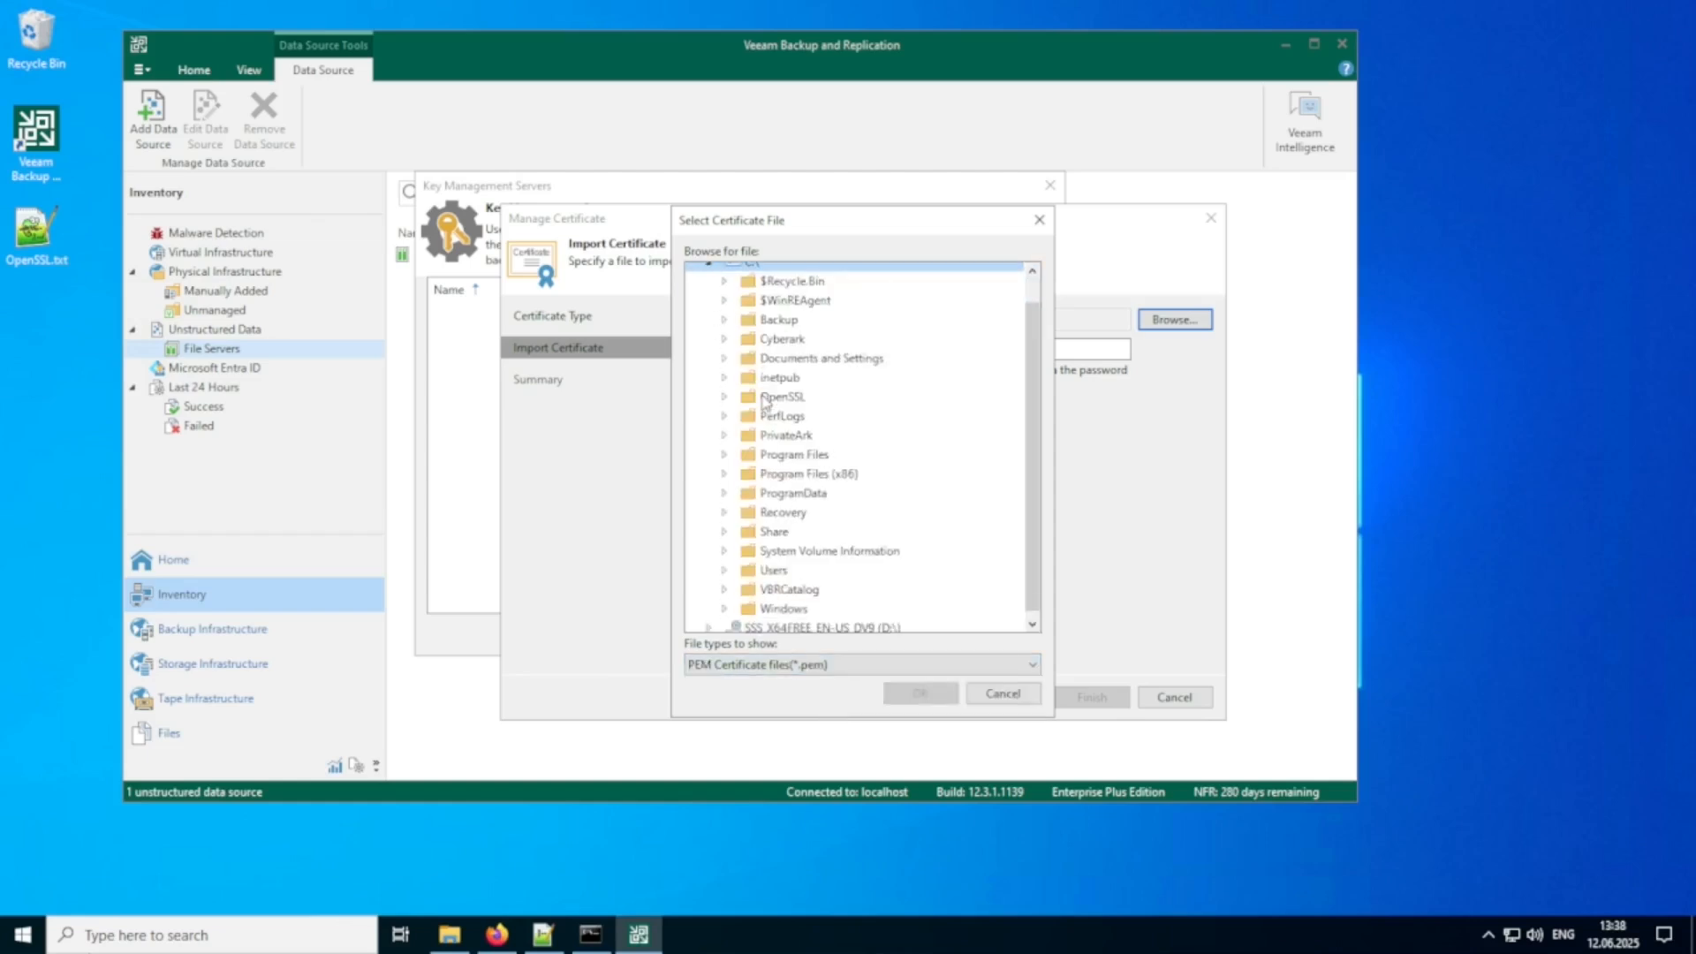
click(723, 572)
click(740, 600)
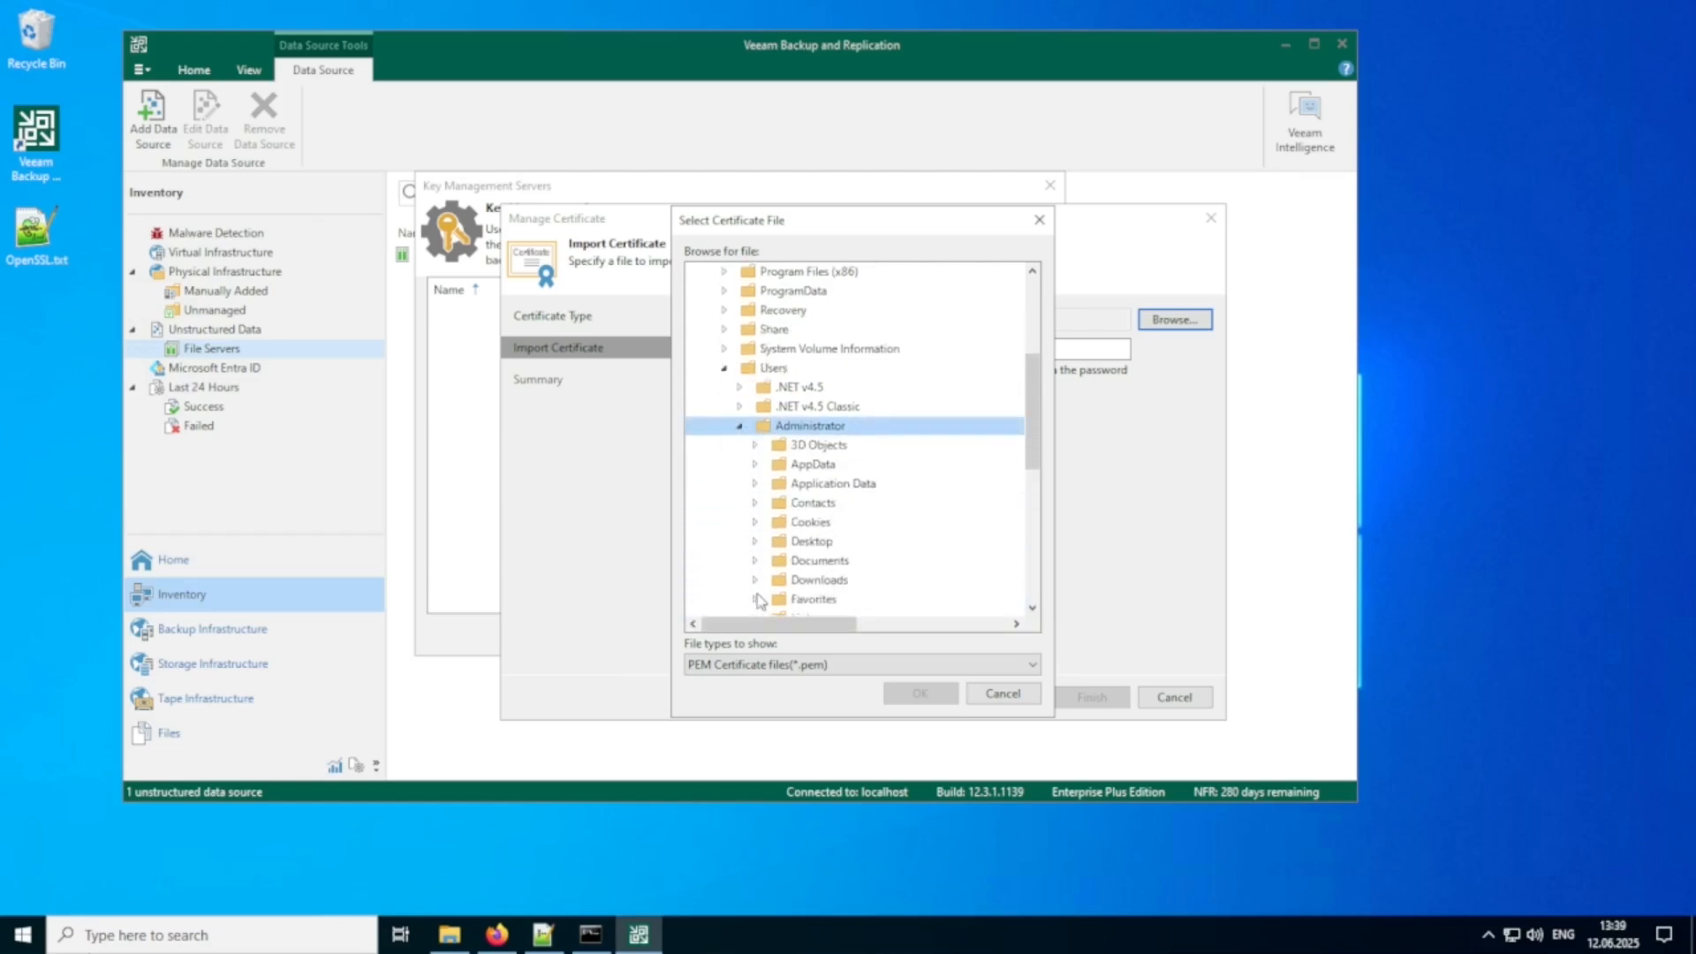
click(758, 582)
click(834, 600)
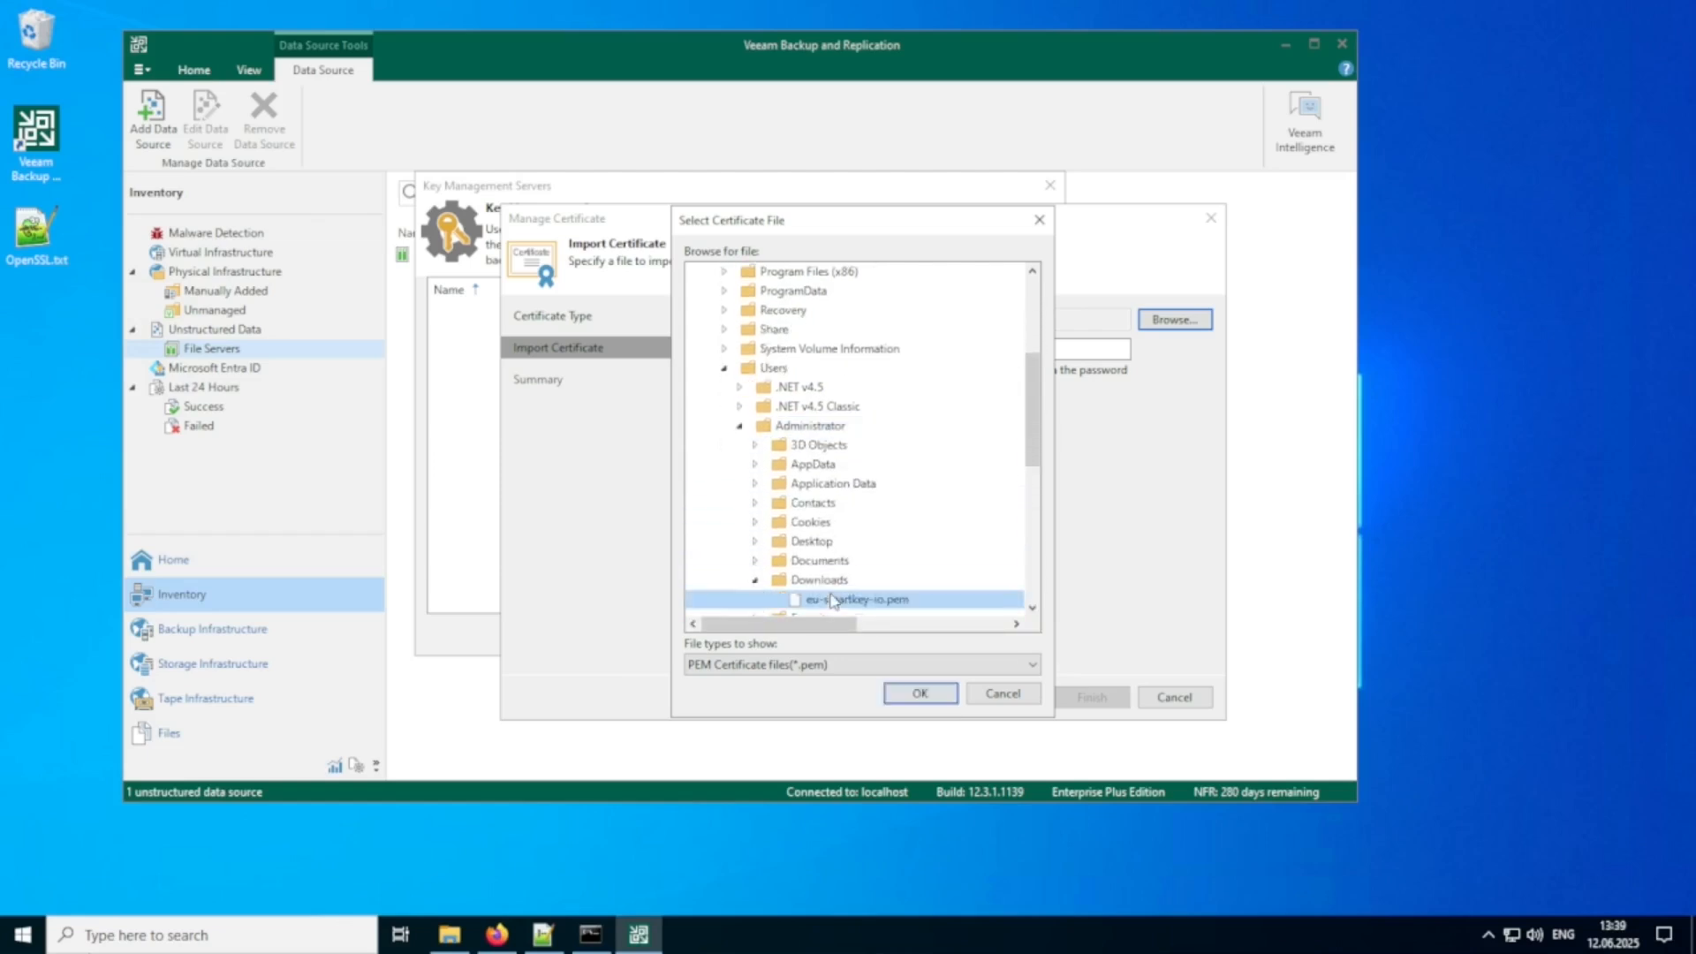
click(923, 695)
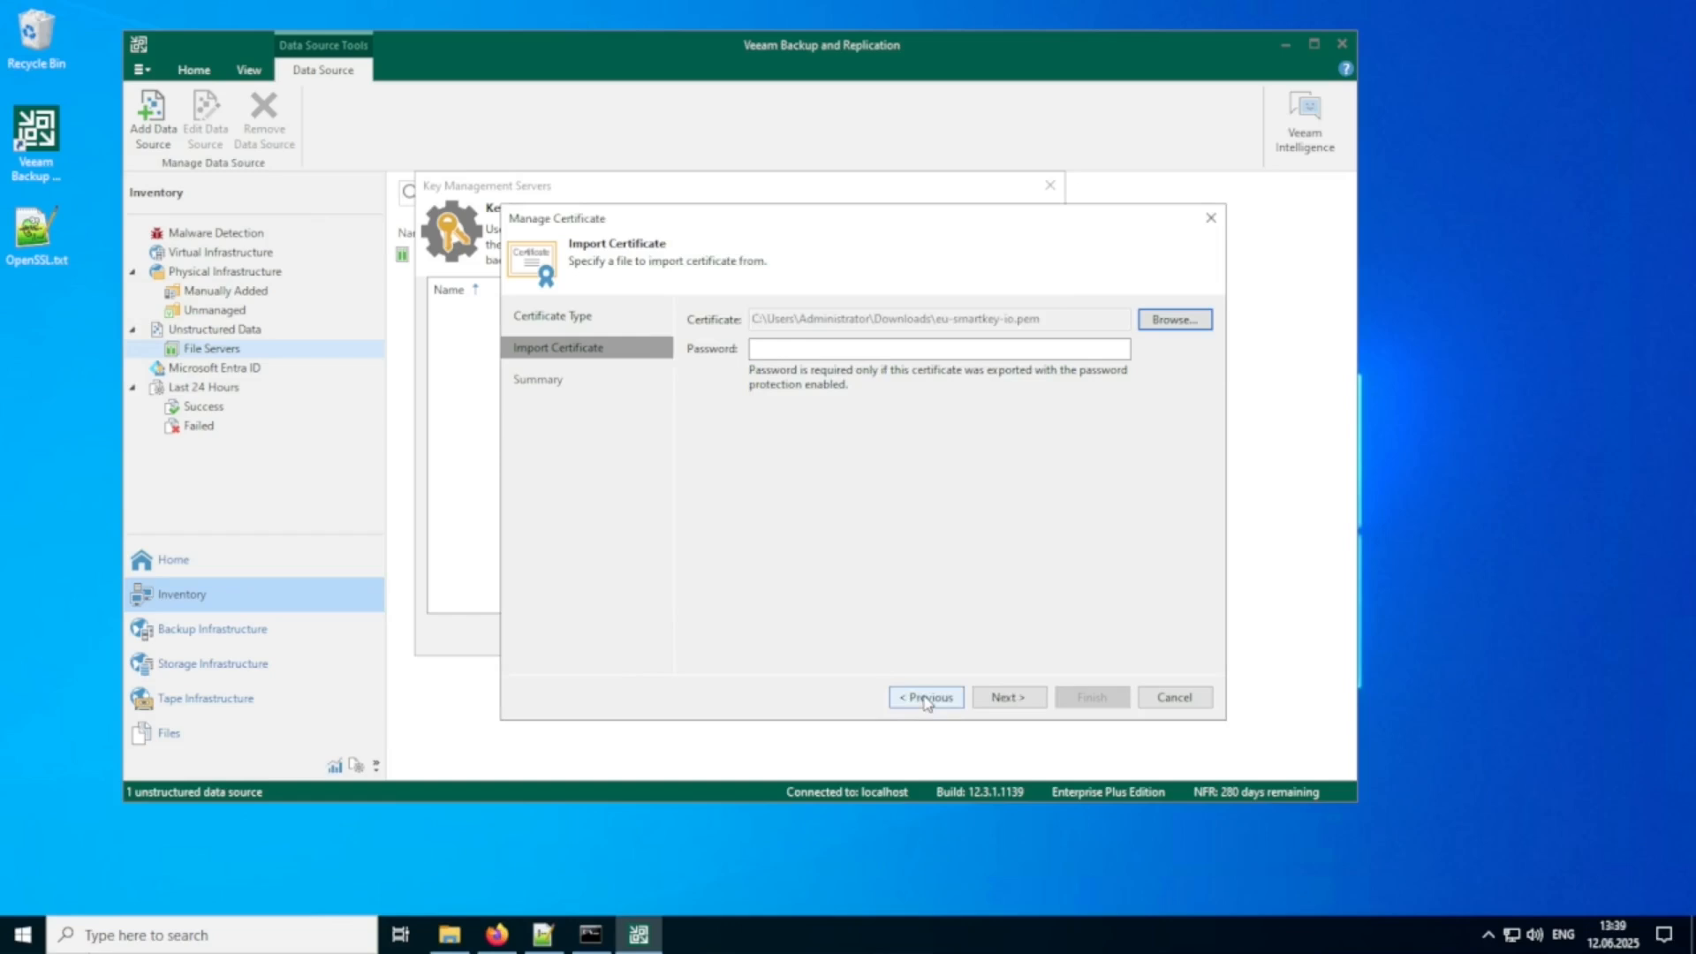
click(1007, 698)
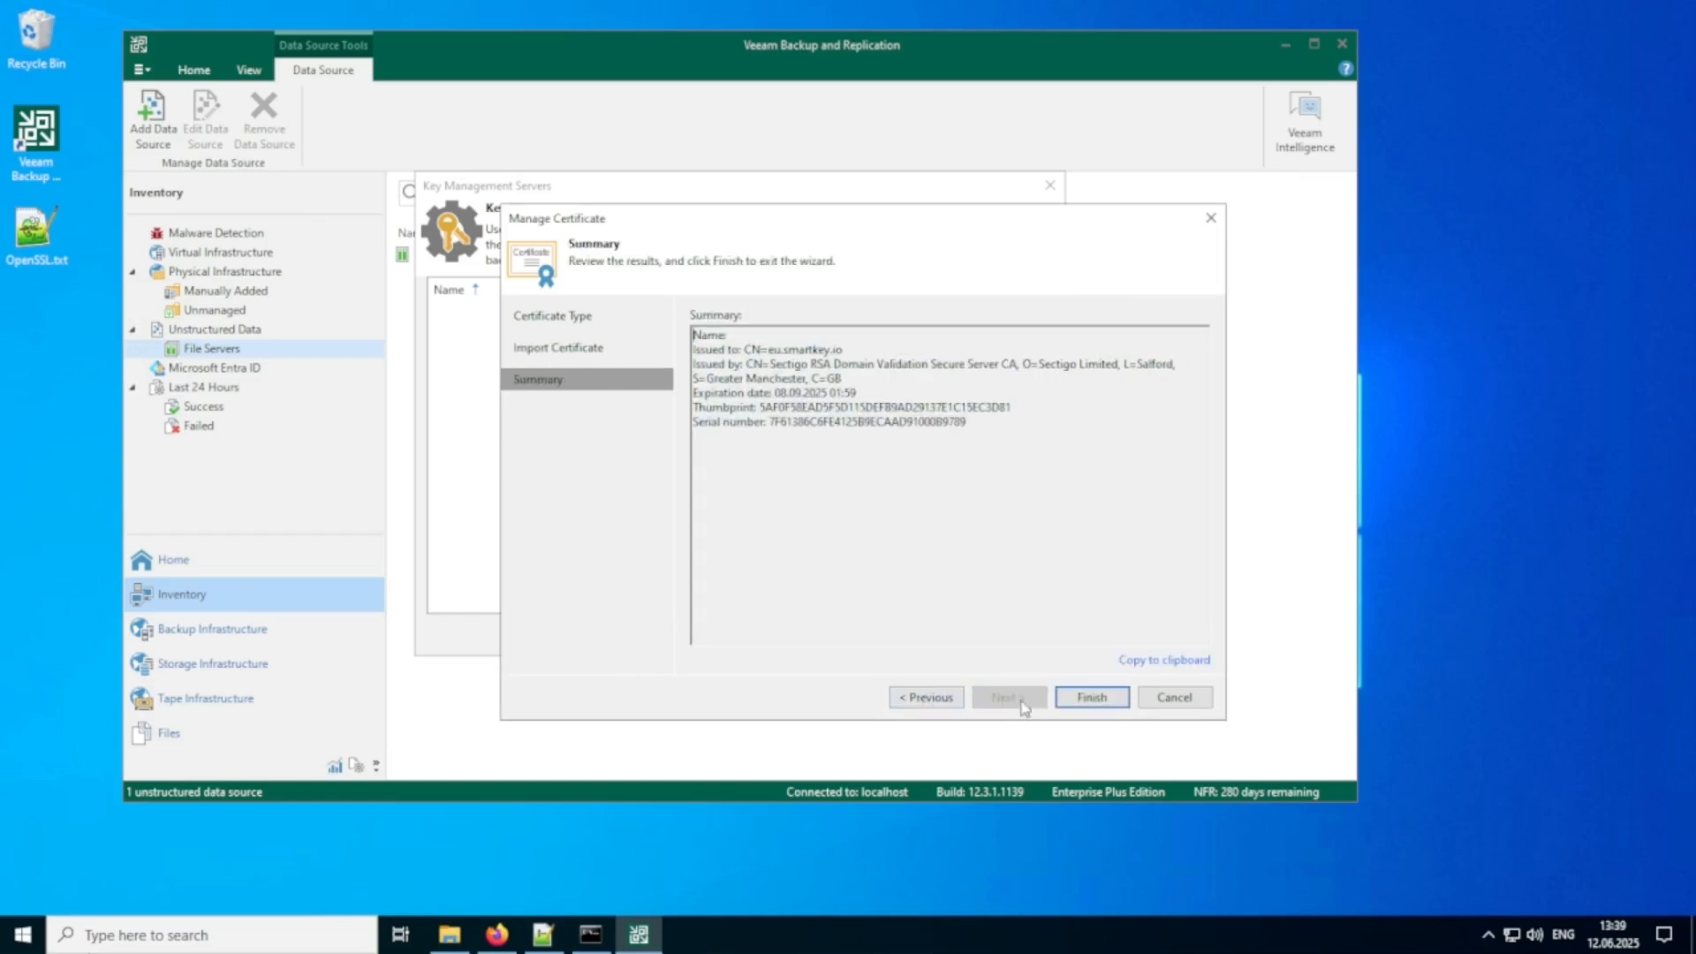
click(1090, 699)
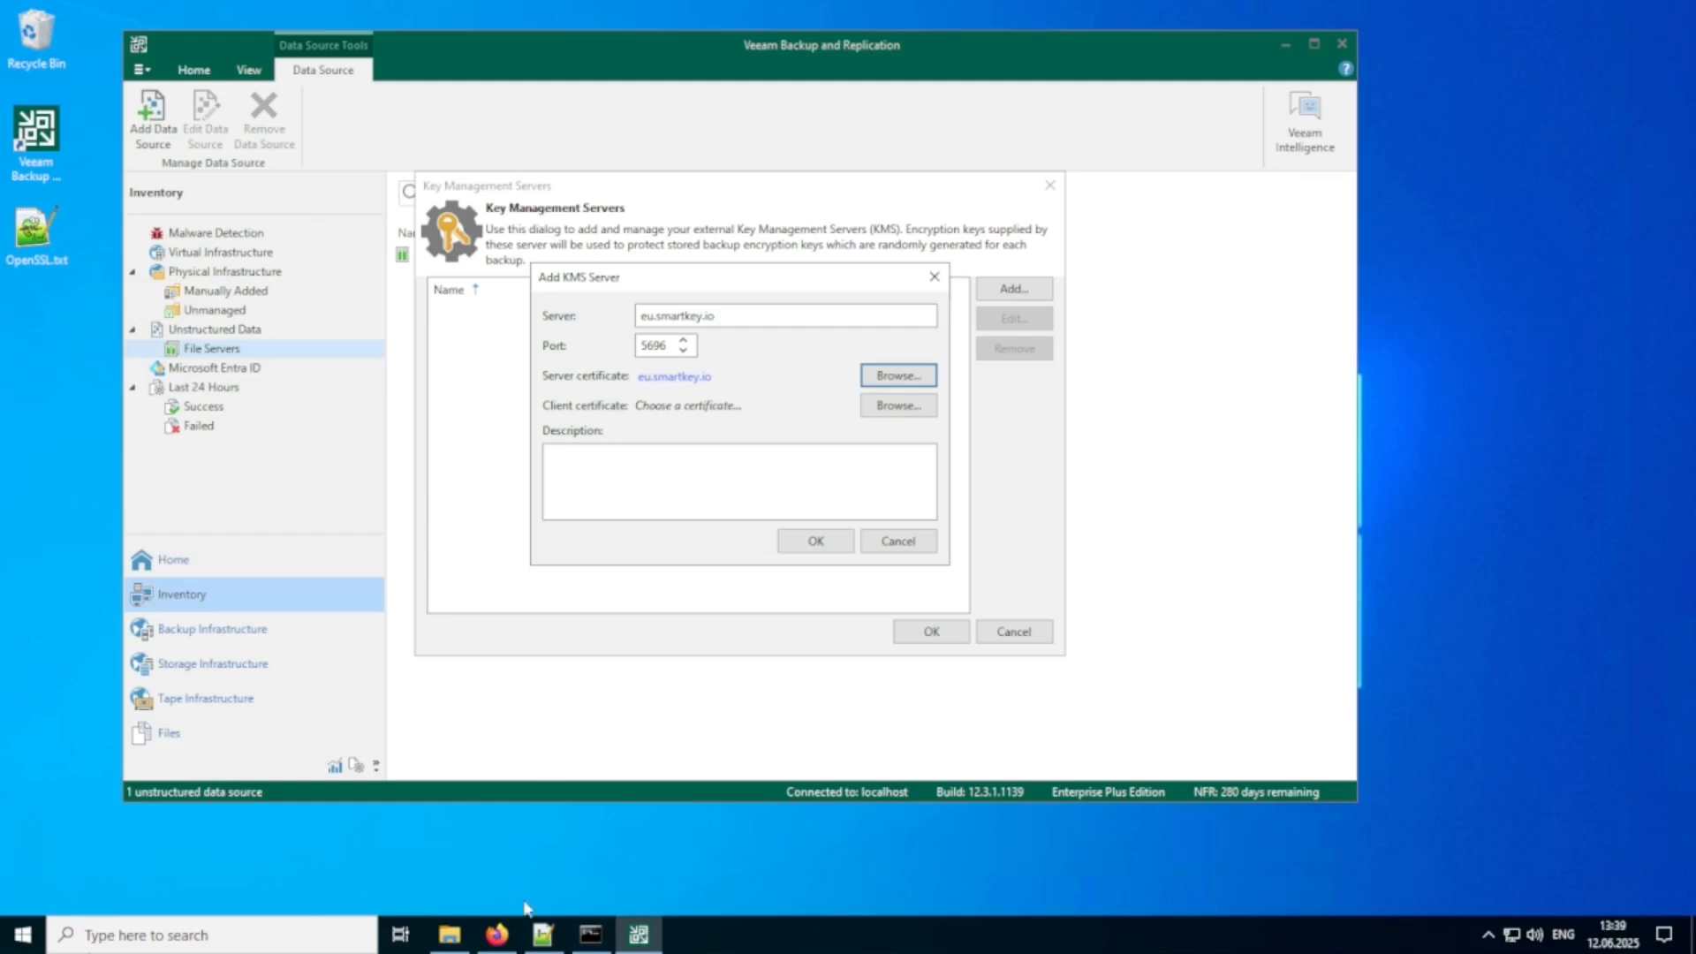
Switch to Firefox, close the certificate page, and create a Fortanix DSM group titled Veeam Backup.
click(498, 938)
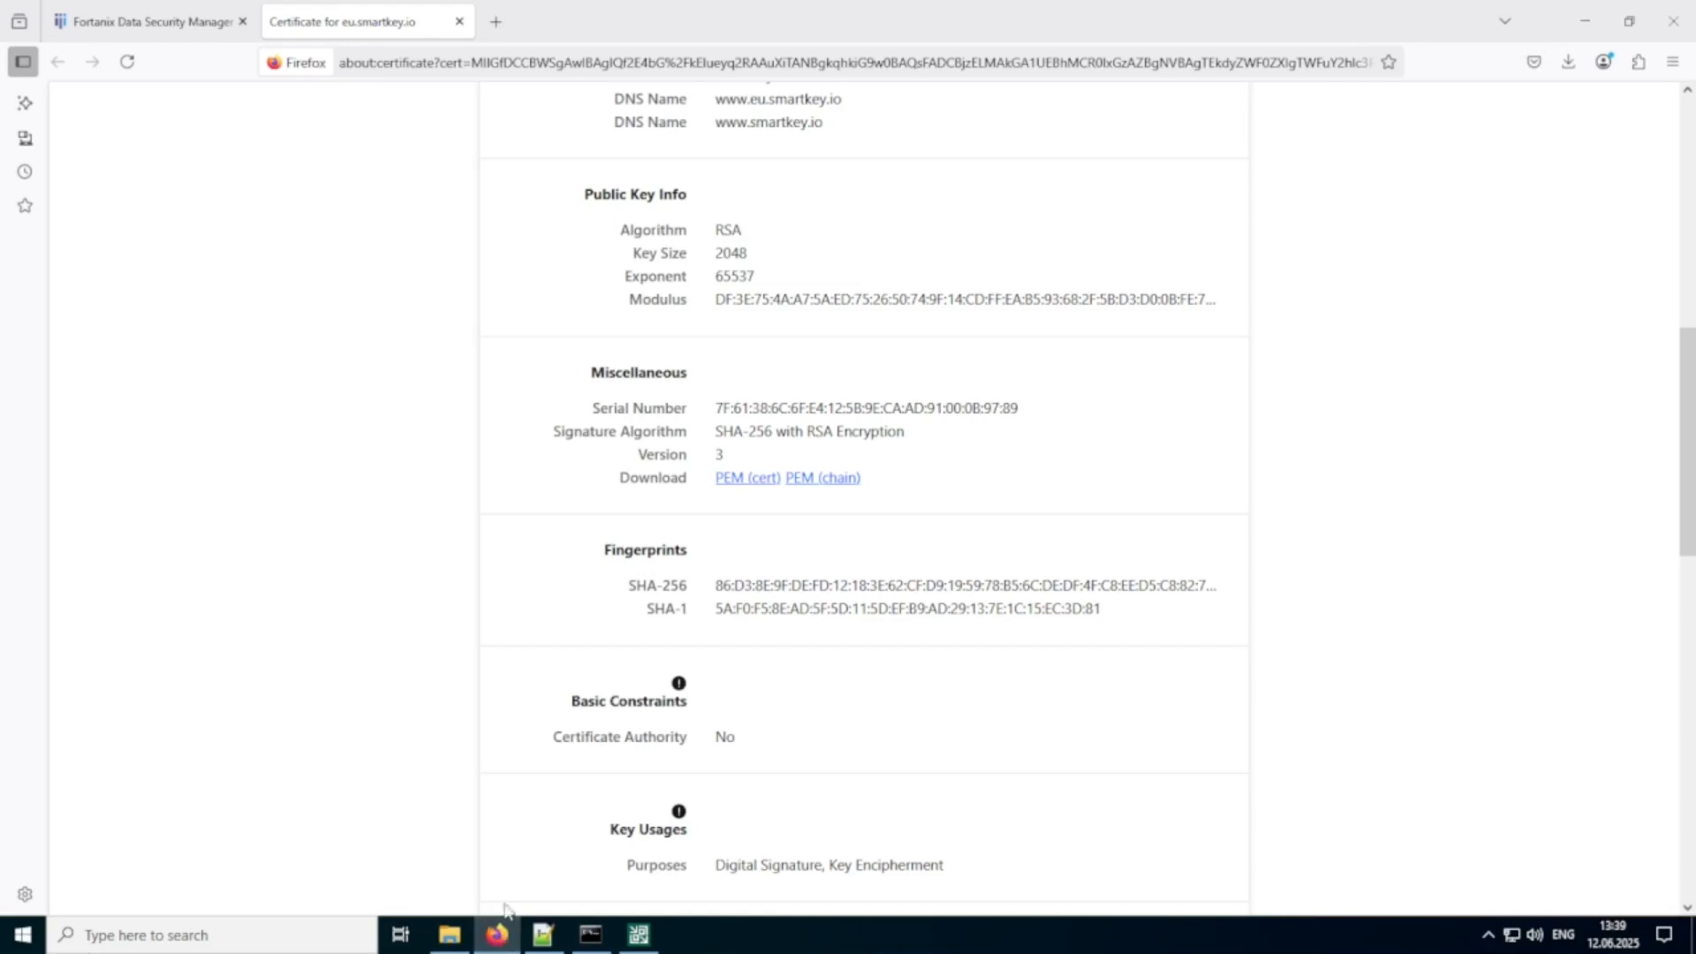
click(461, 20)
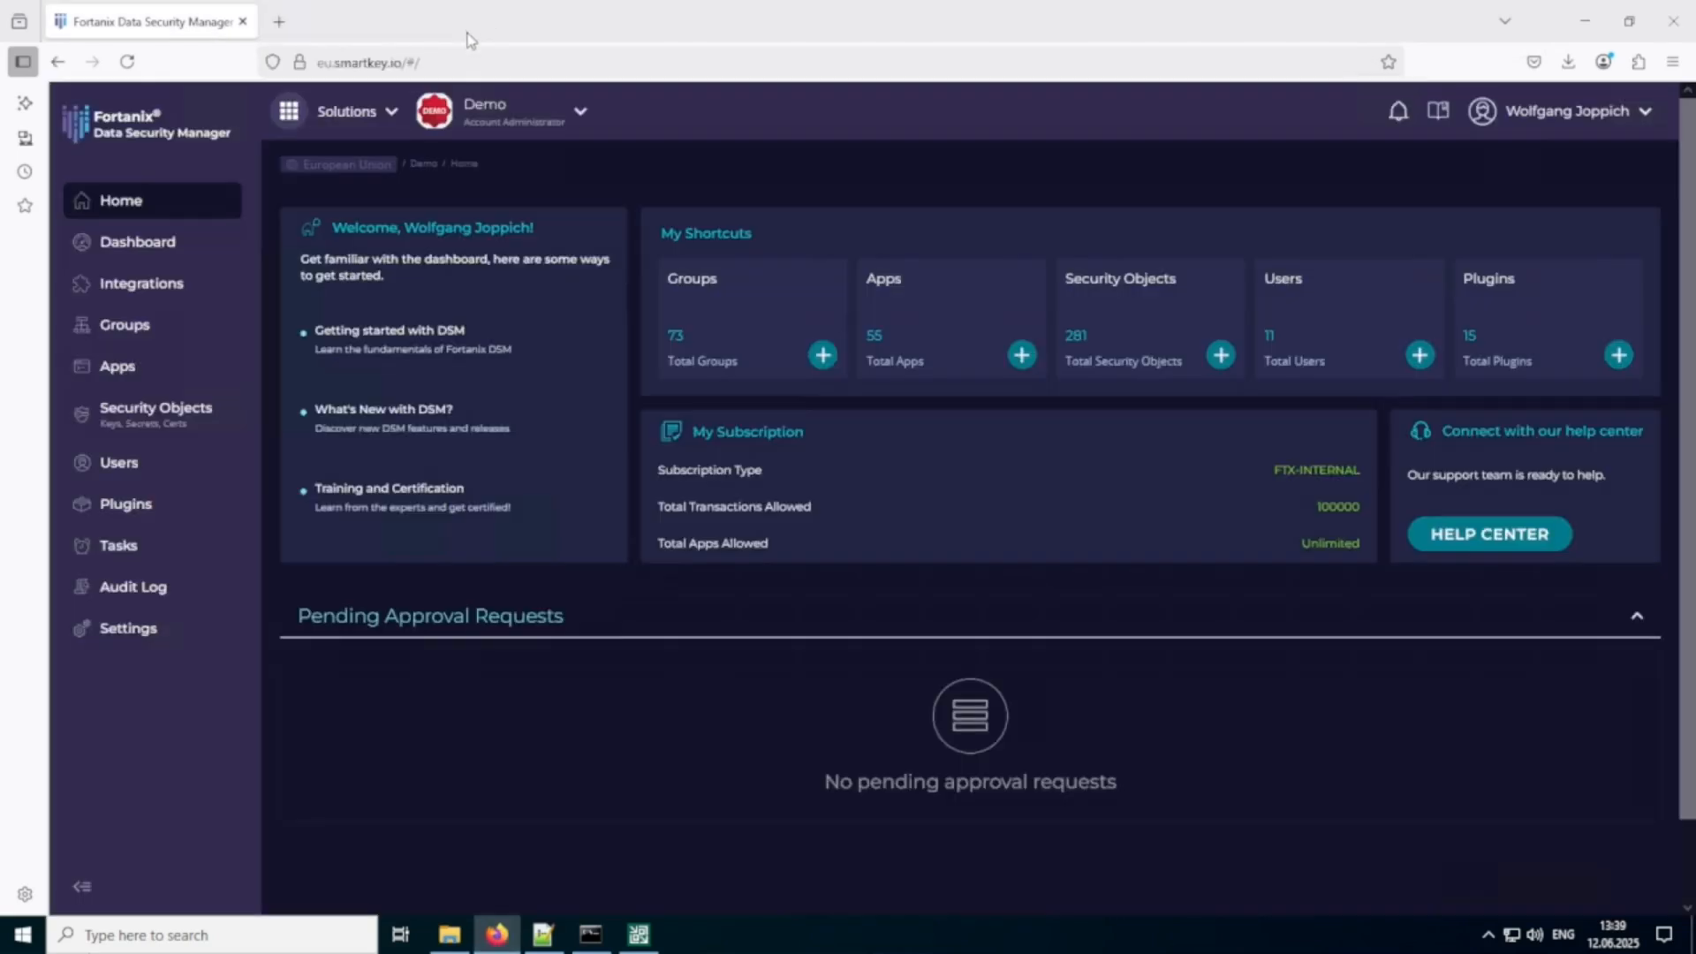
click(118, 328)
click(485, 263)
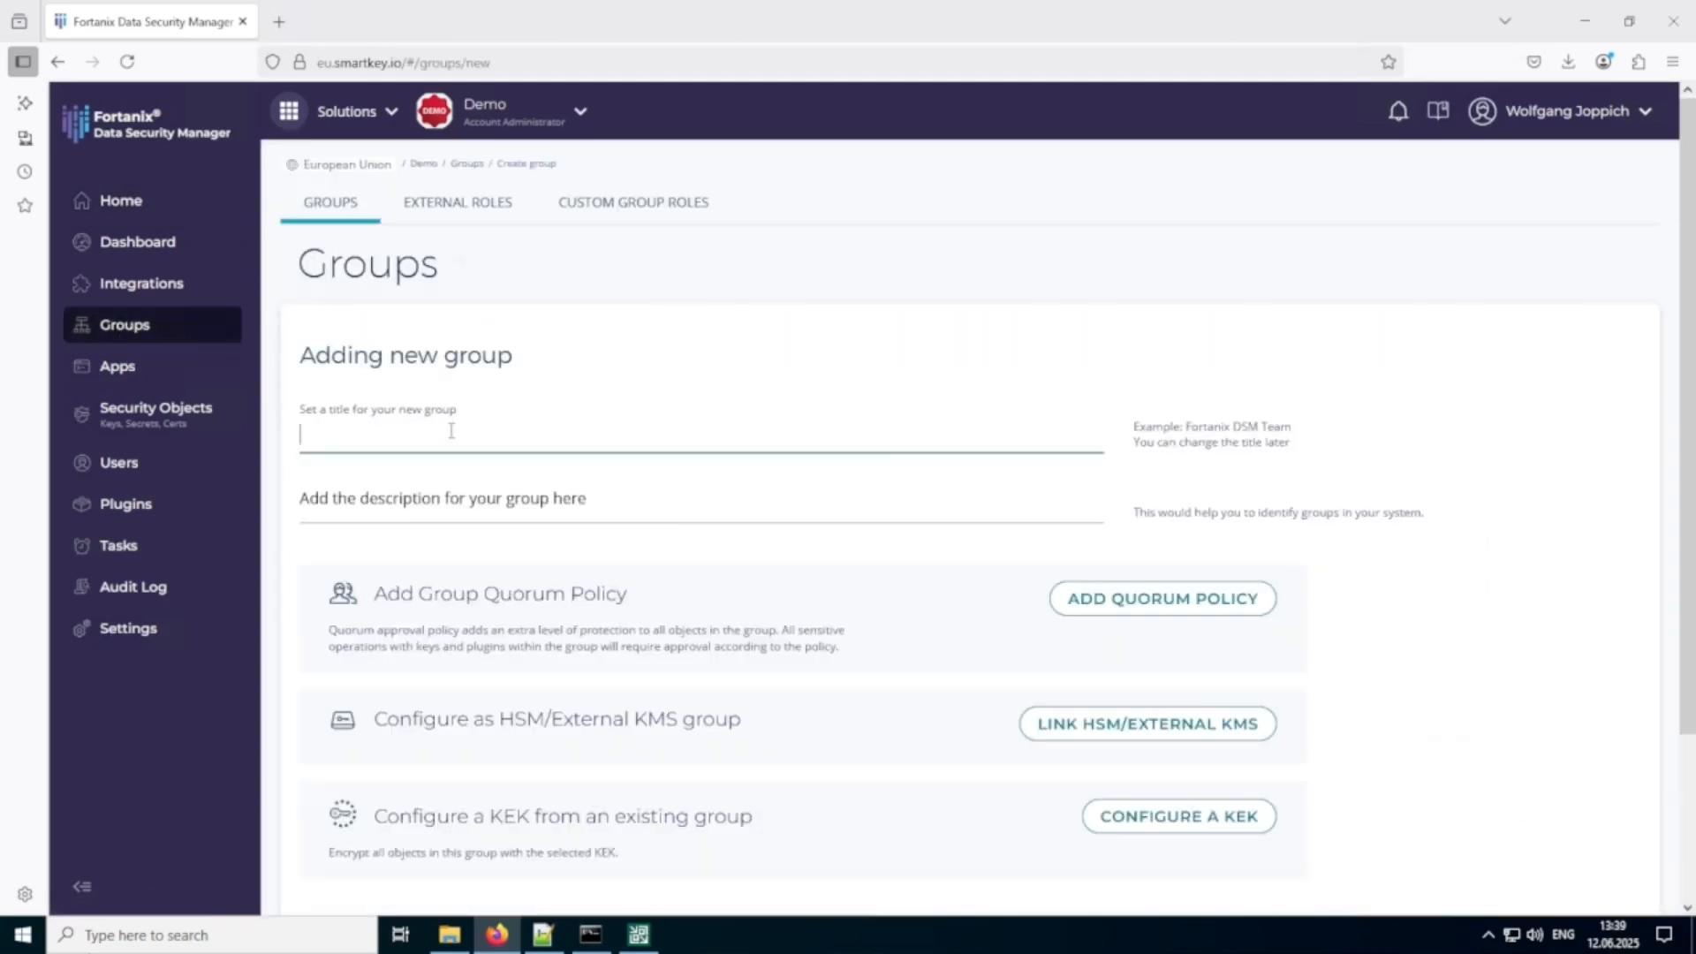
text(Veeam Backup)
scroll(729, 575, down, 1)
scroll(733, 591, down, 1)
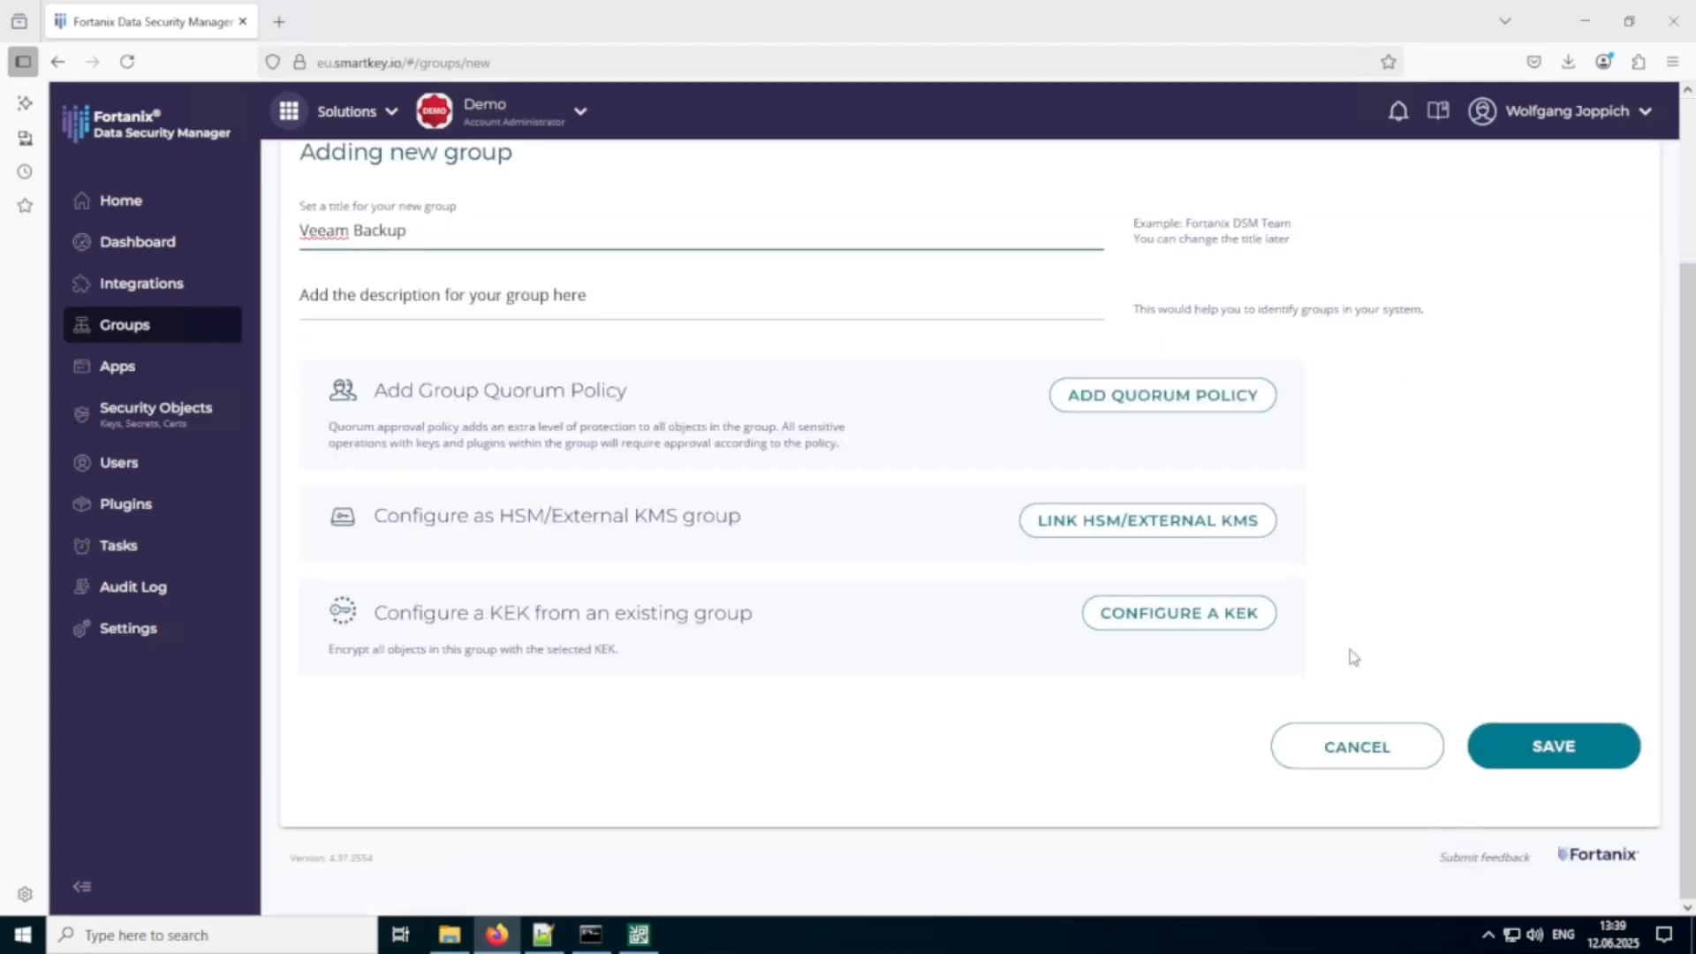
click(1532, 758)
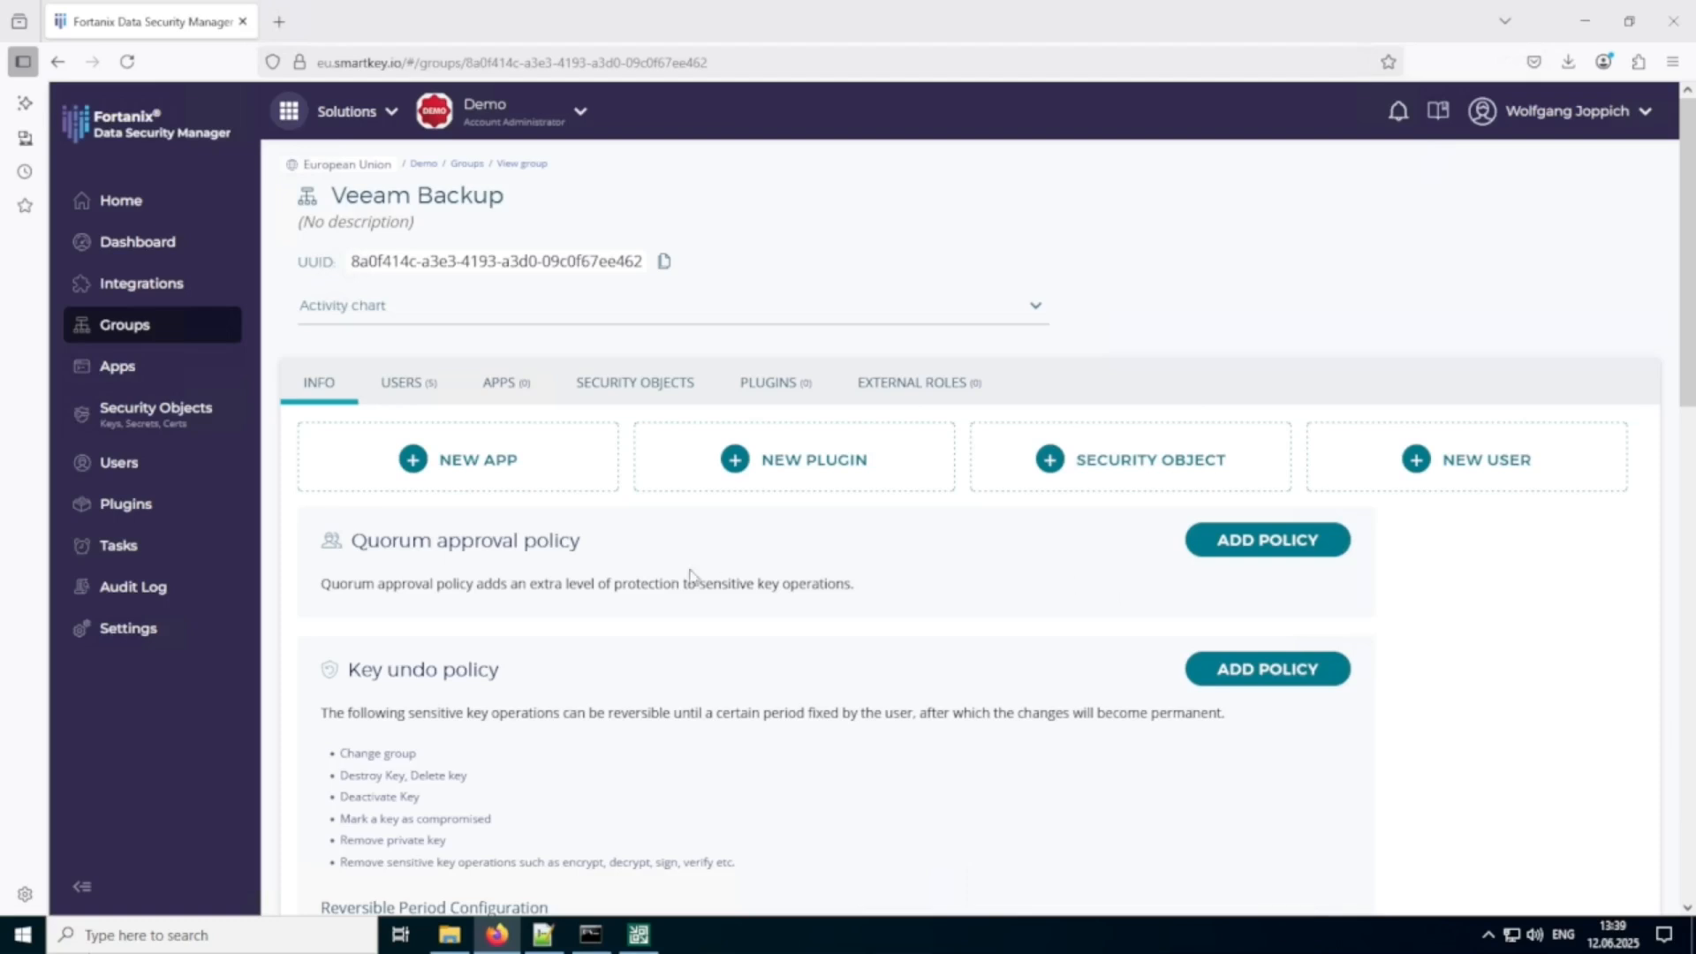
Create an app named Veeam Backup in the Veeam Backup group, using the KMIP interface and API Key authentication.
click(487, 467)
text(Veeam Backup)
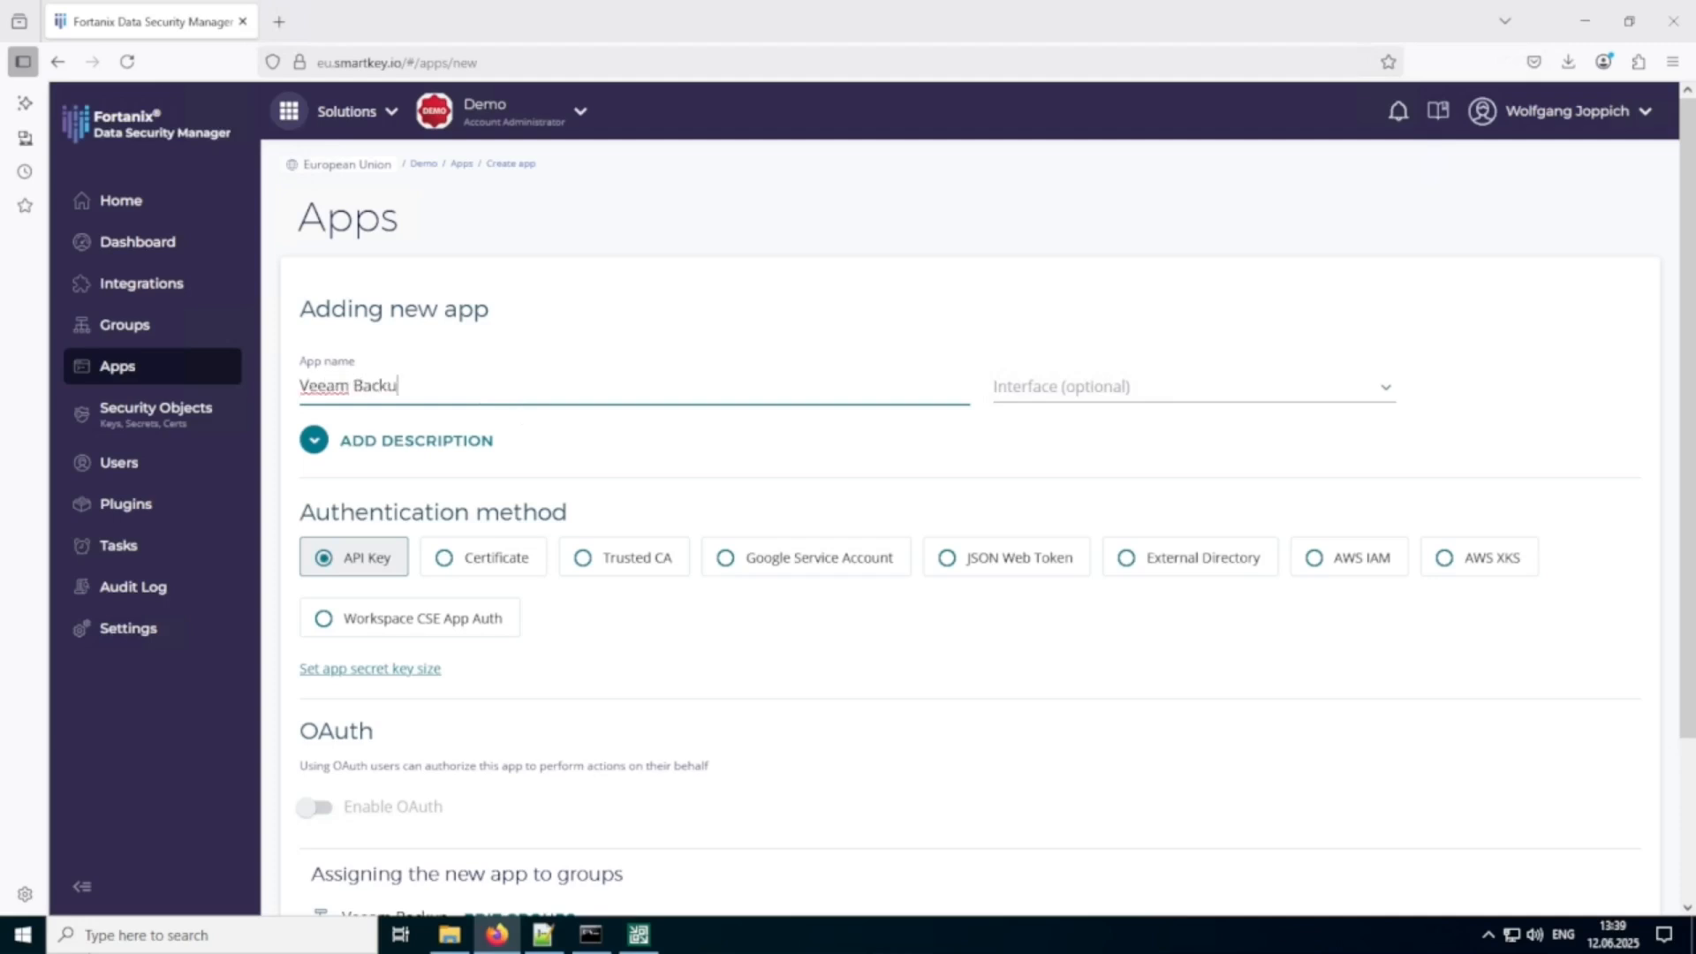
click(1313, 405)
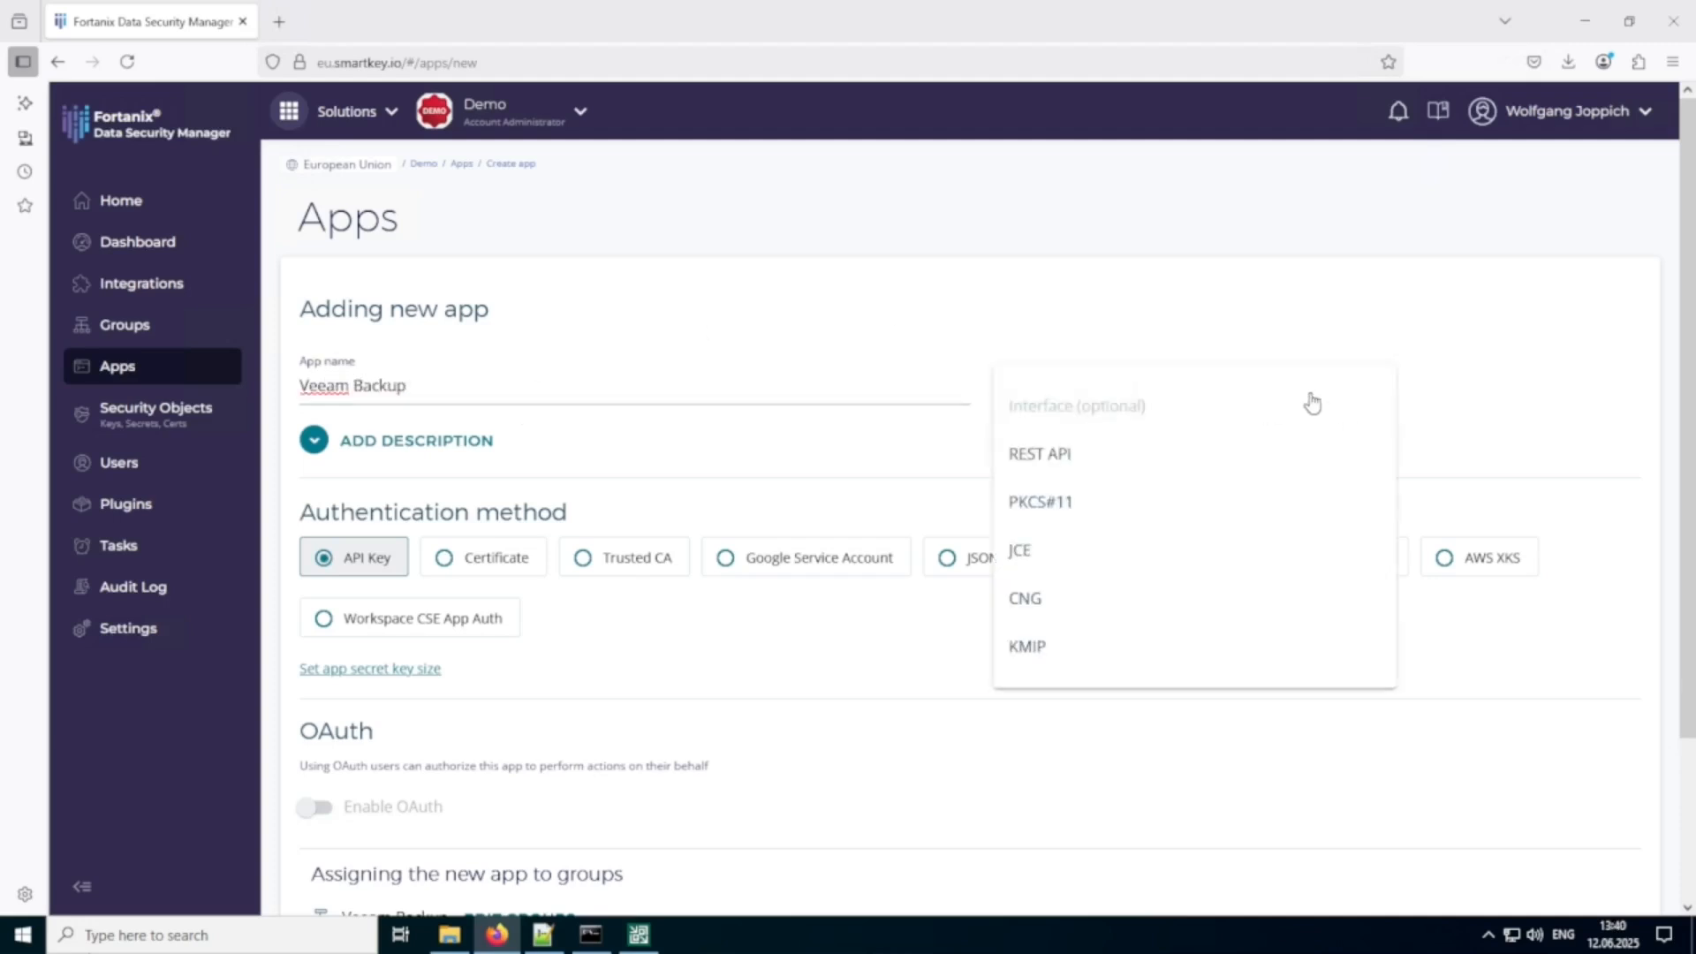
click(1081, 646)
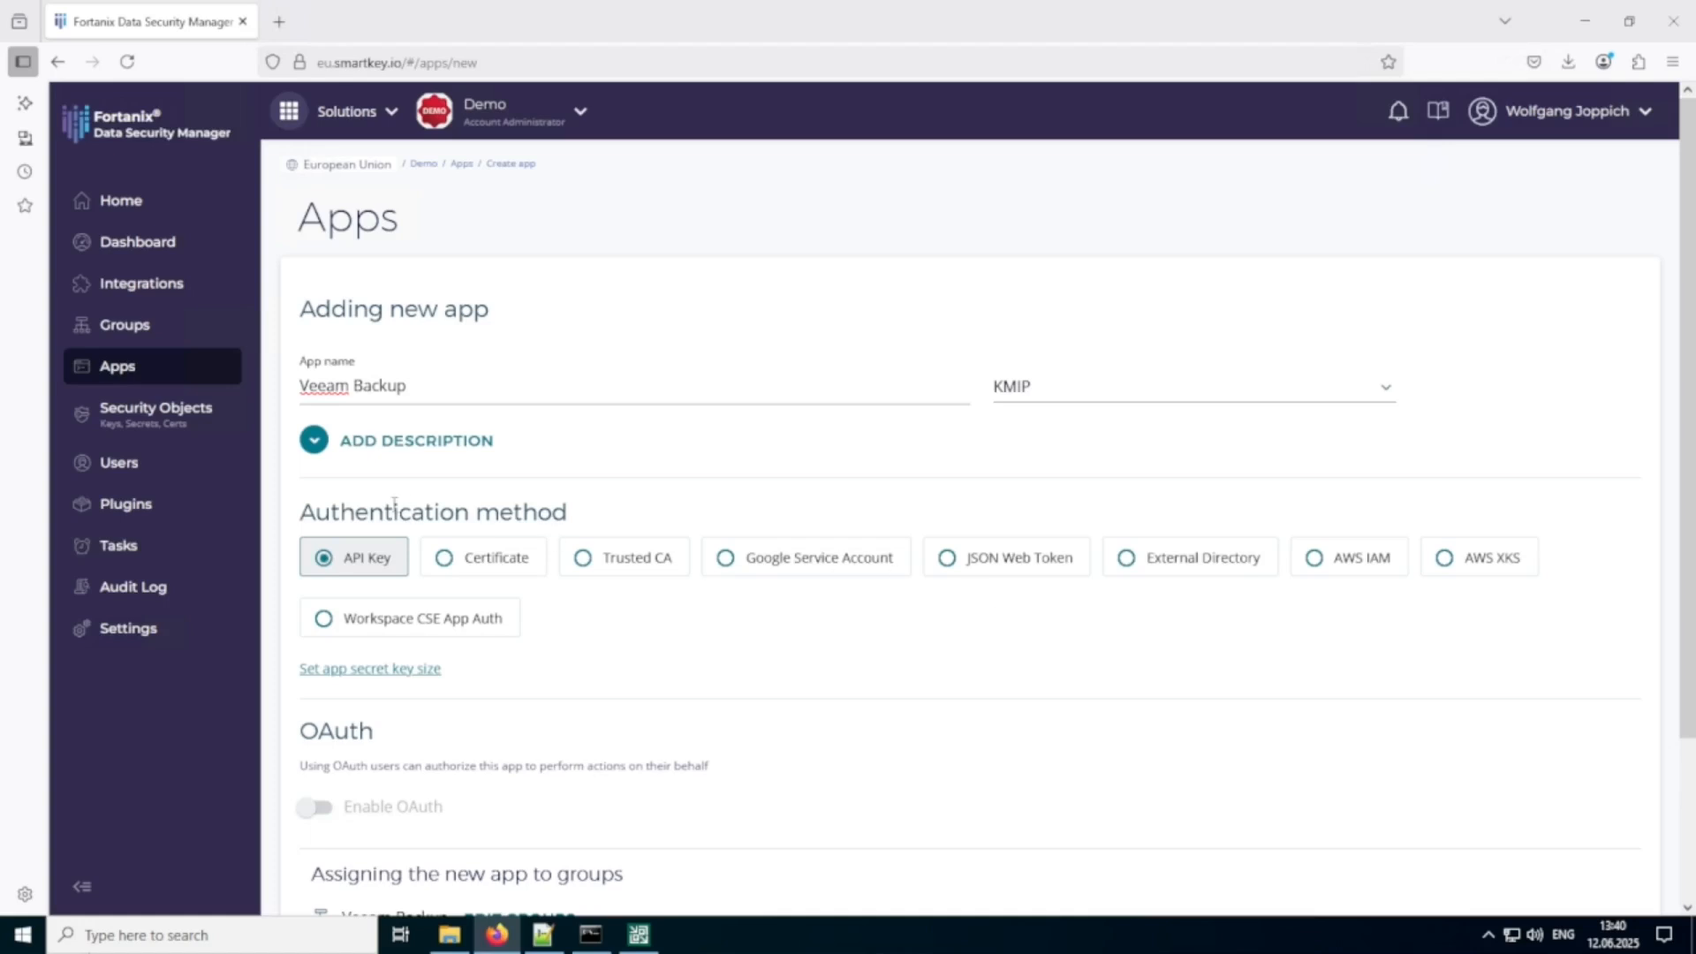
scroll(375, 555, down, 3)
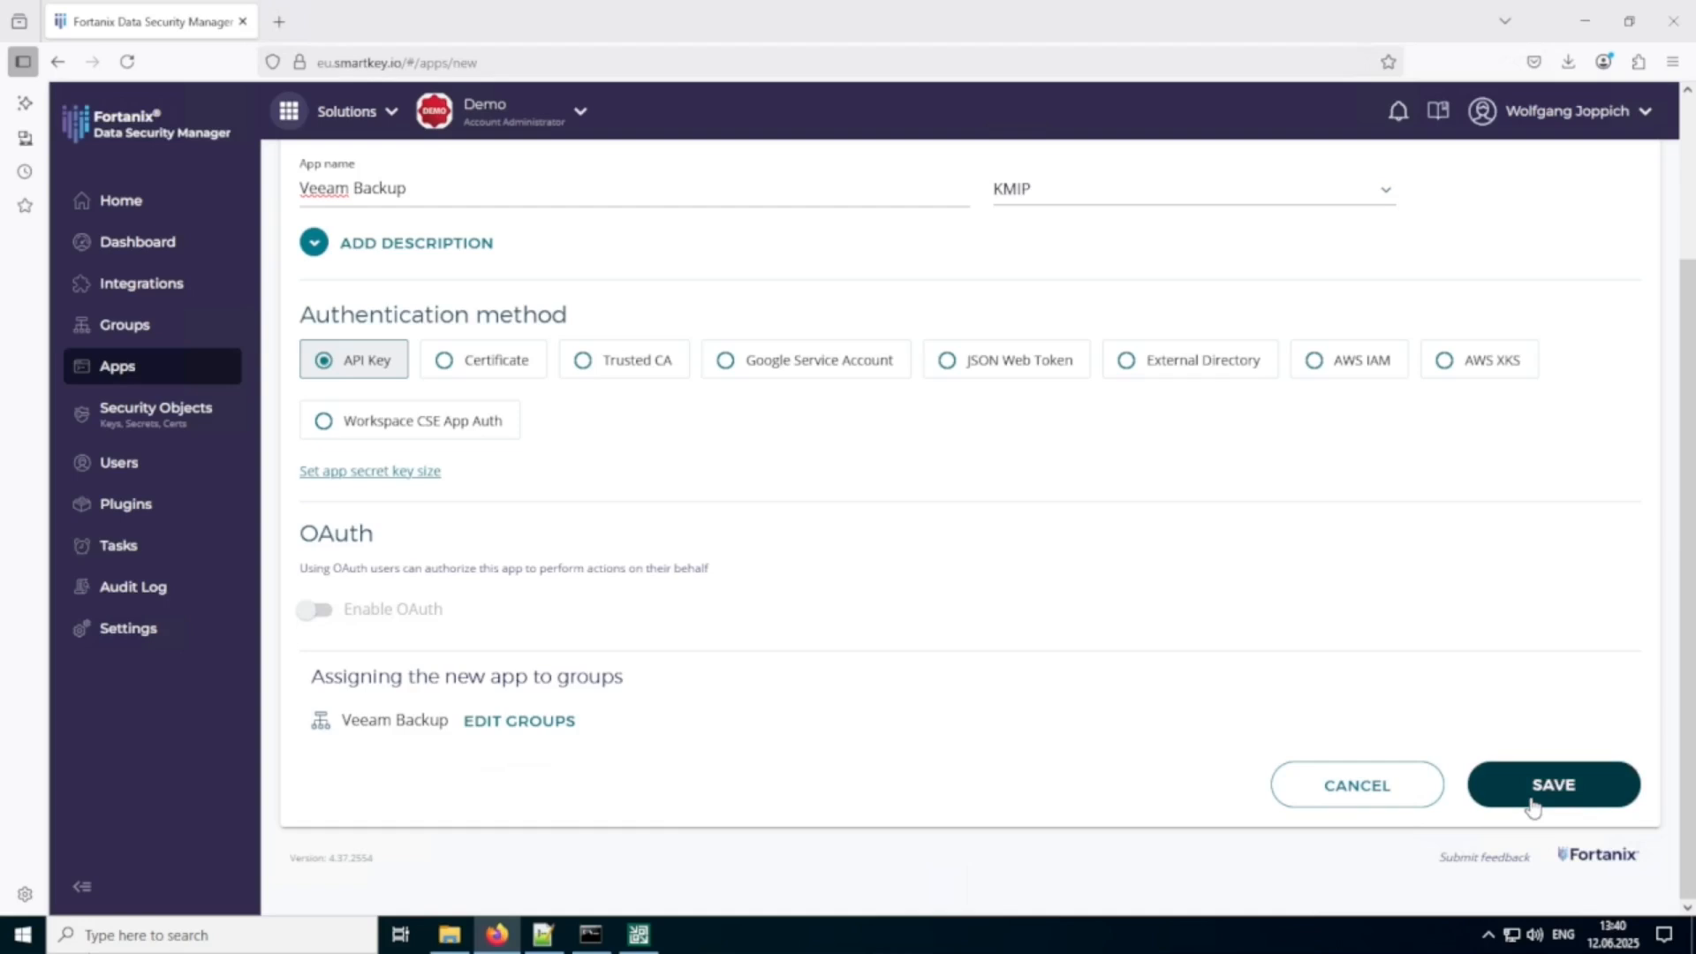
click(1532, 806)
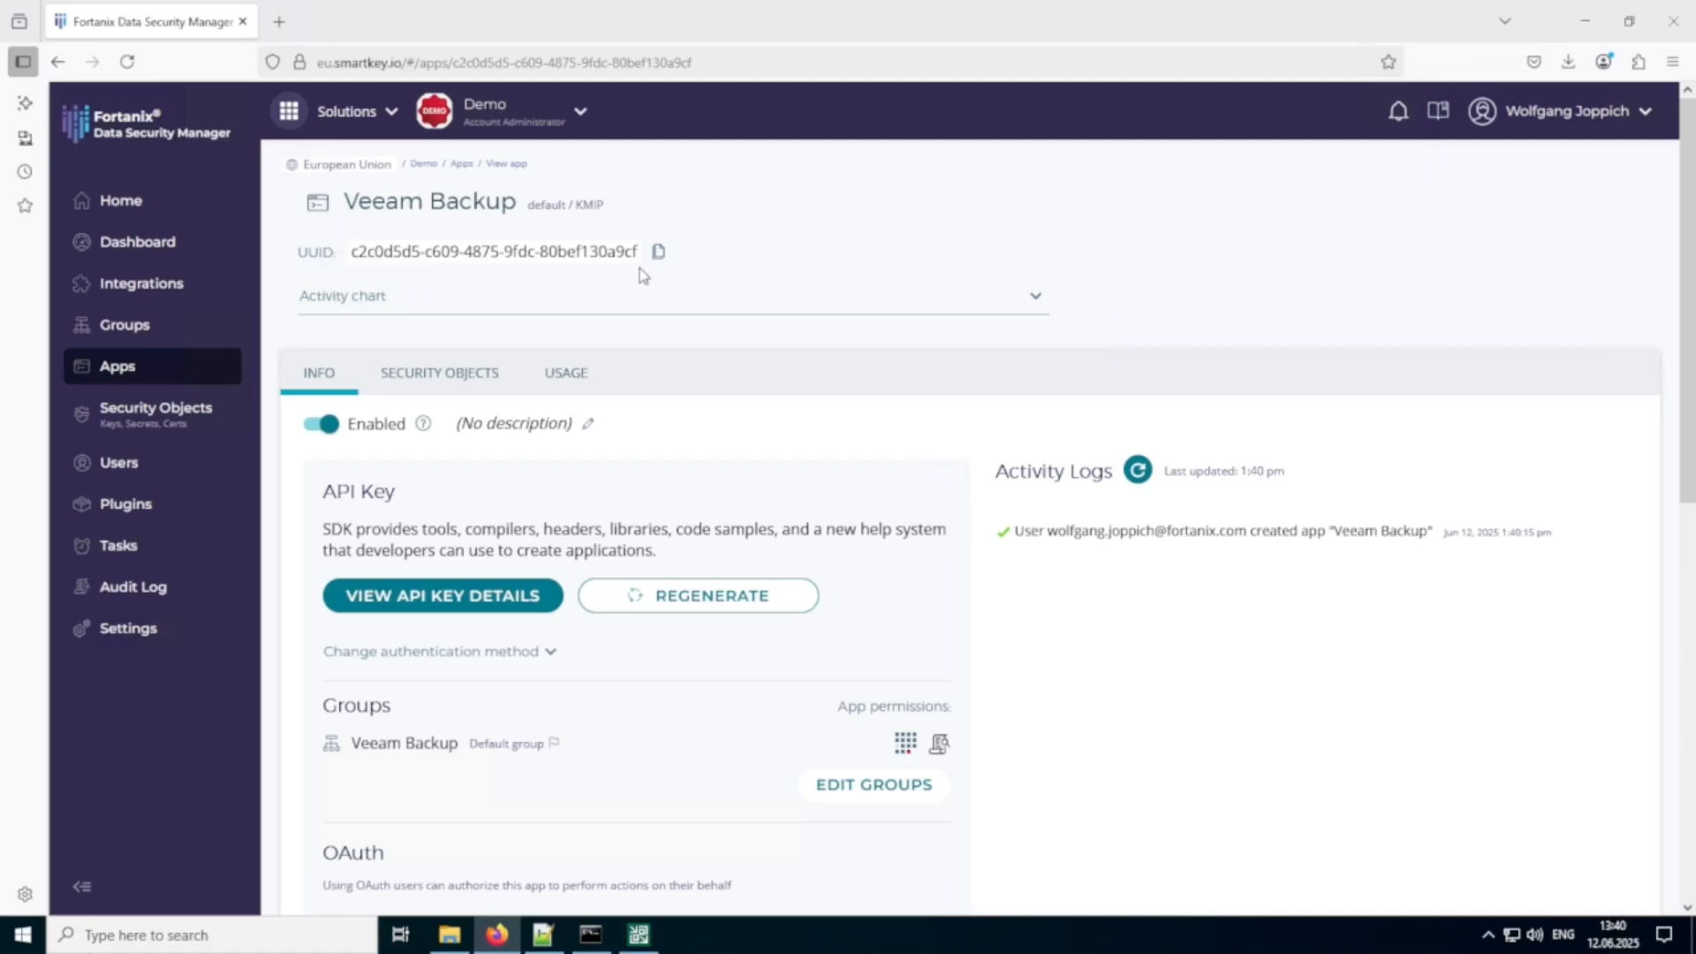
In the OpenSSL Command Prompt, run the command from OpenSSL.txt: openssl req -newkey rsa:2048 -nodes -keyout fortkey.pem -x509 -days 1825 -out fortcert.pem.
click(591, 938)
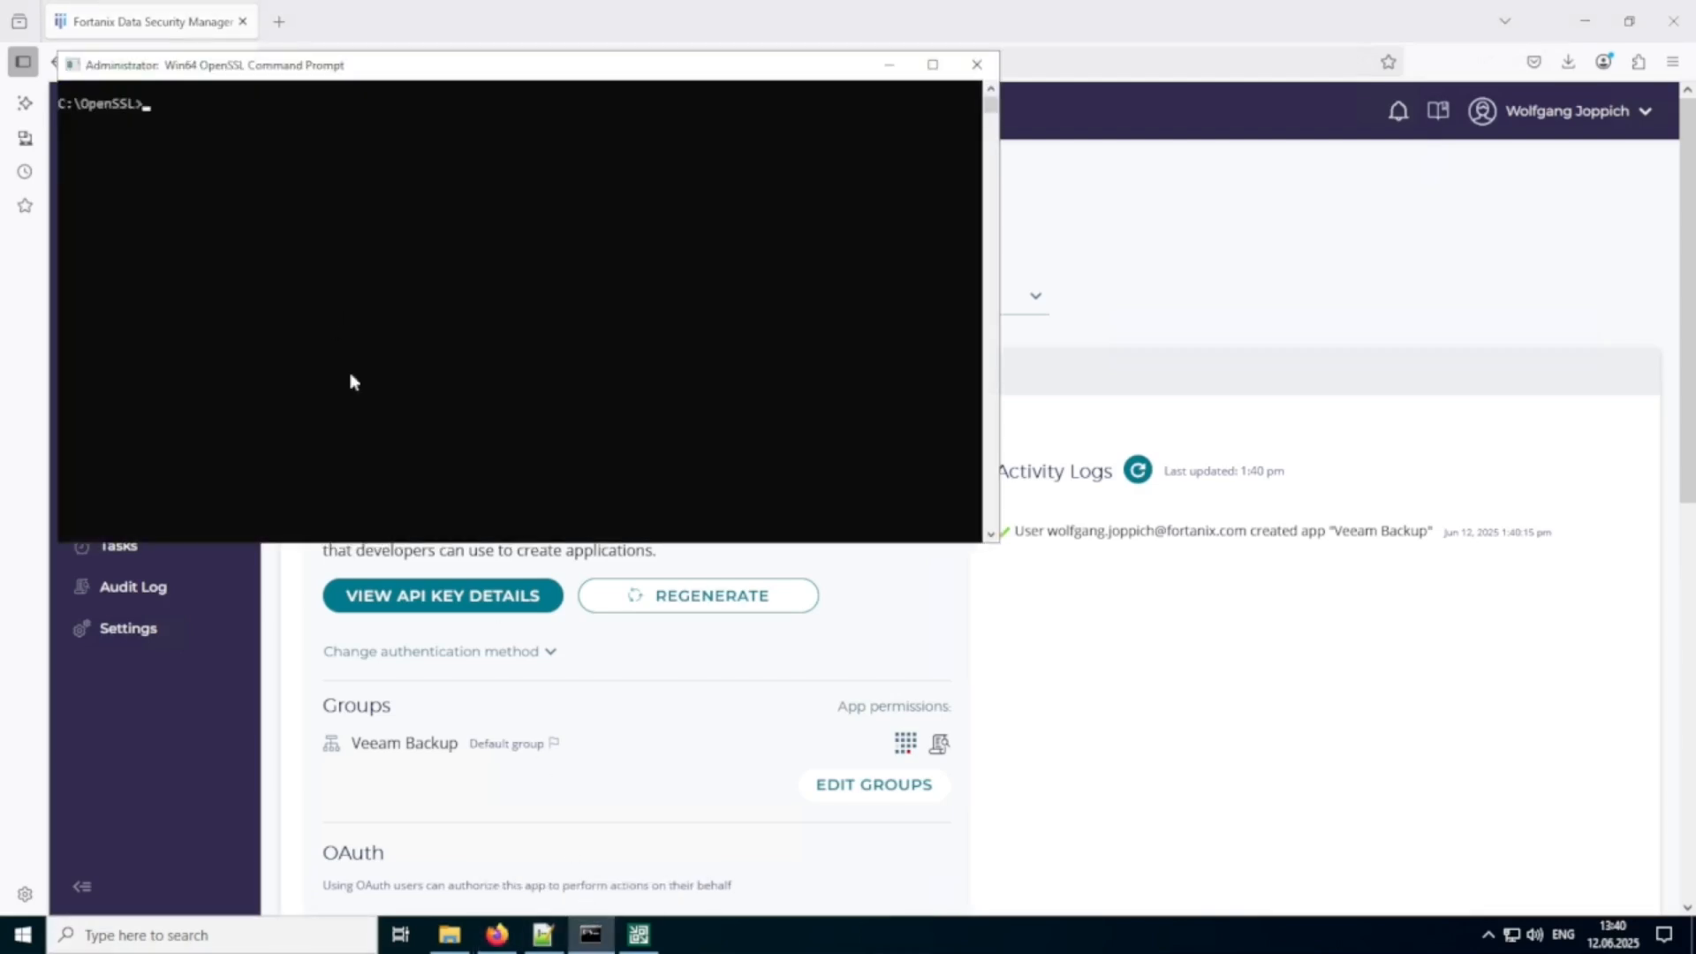
click(542, 938)
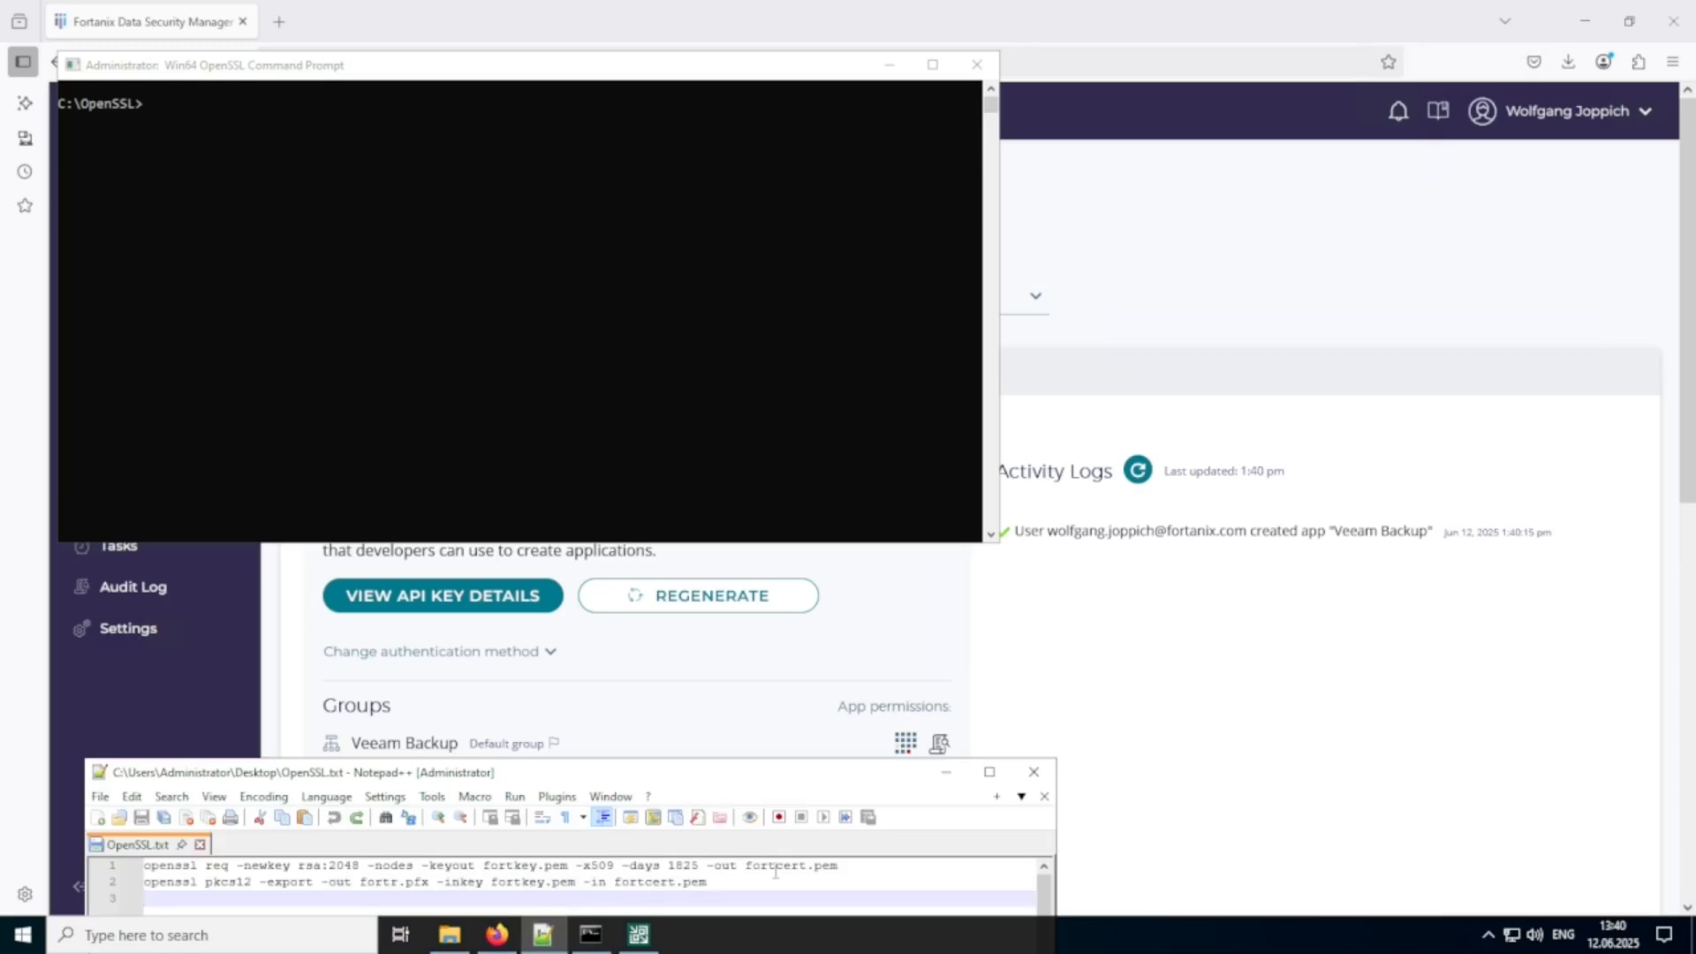
drag(839, 865, 103, 858)
key(ctrl+c)
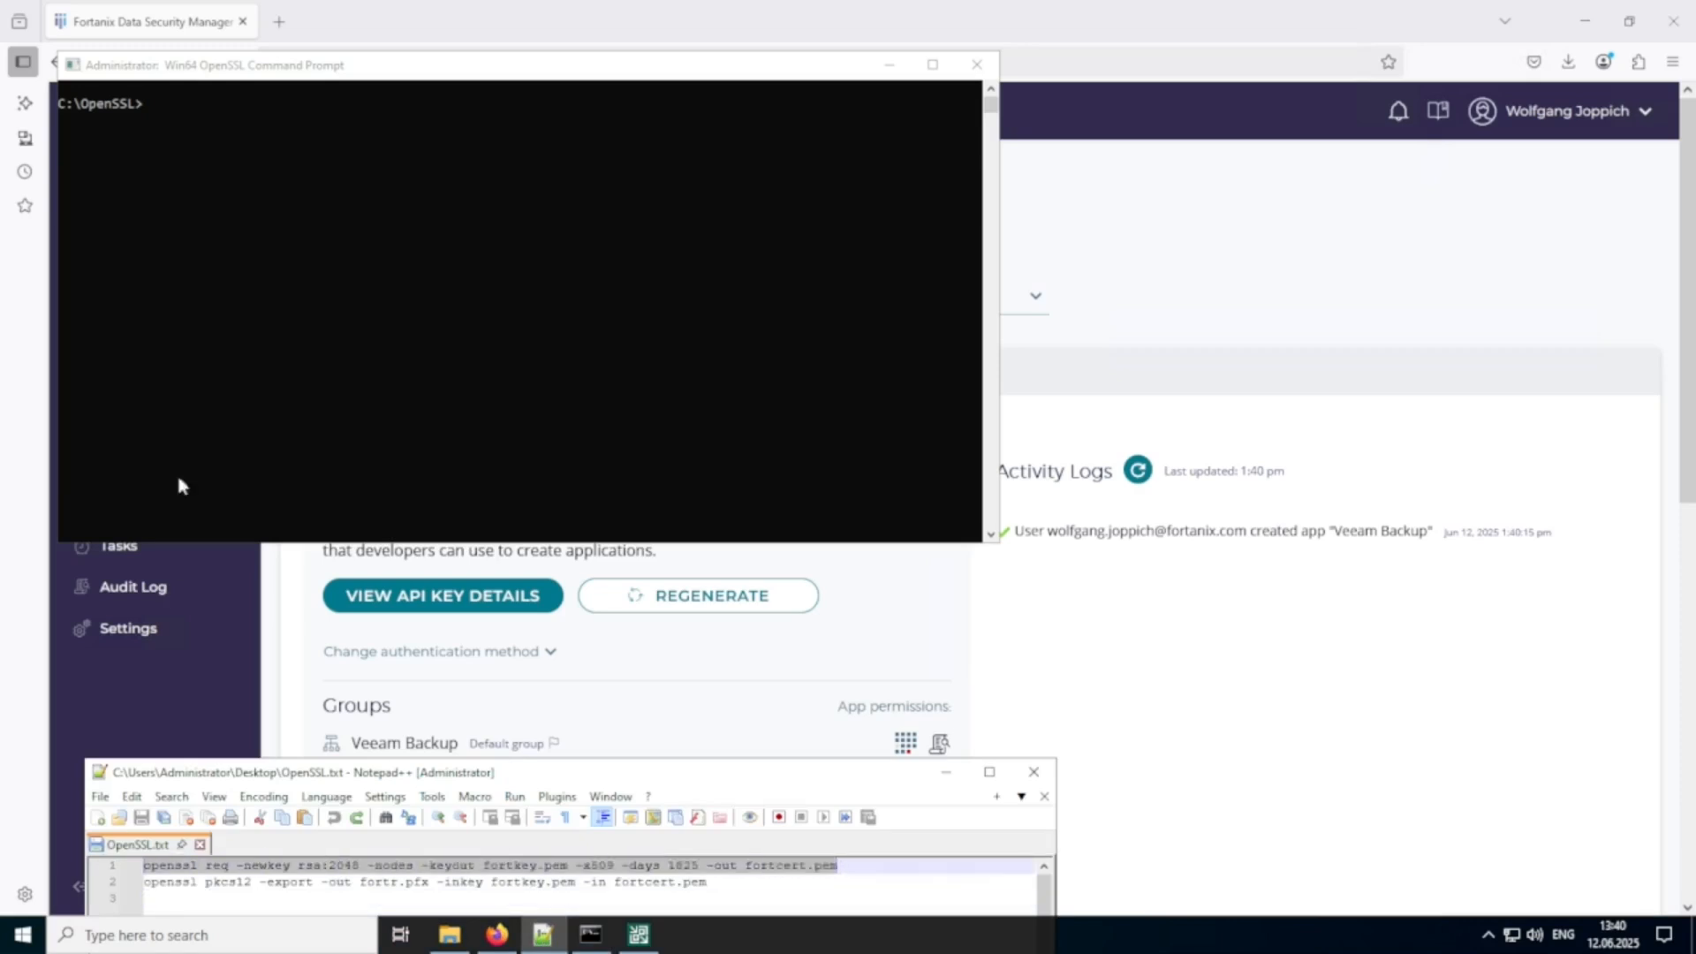
click(171, 240)
right_click(171, 240)
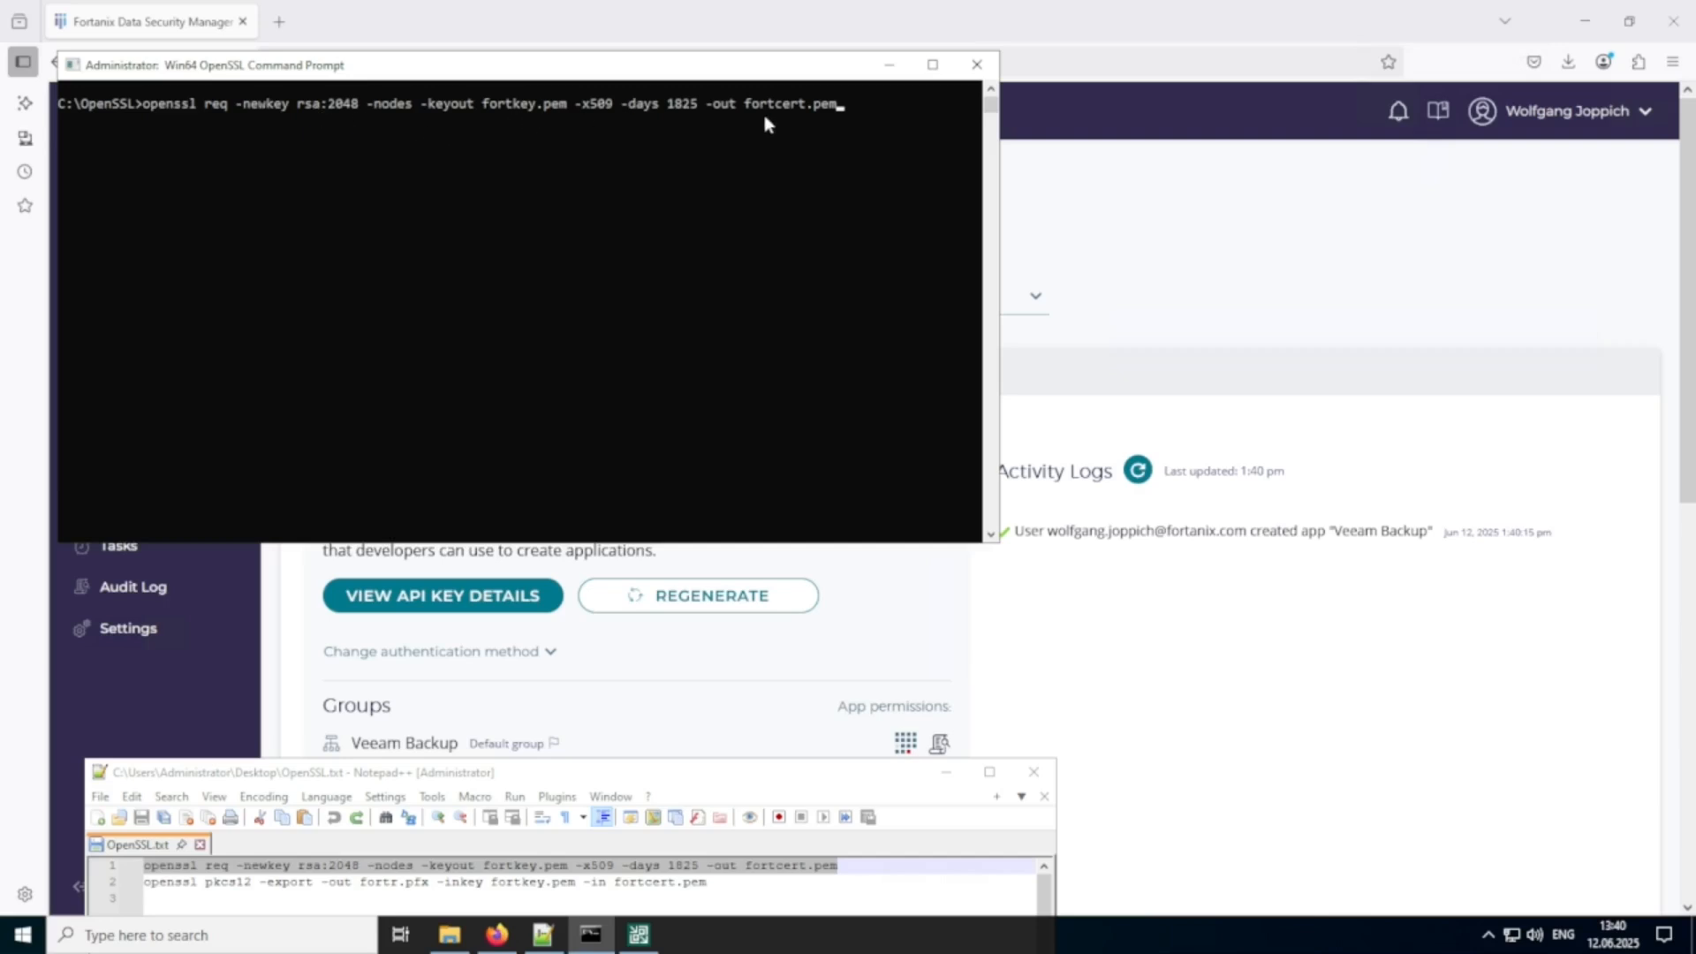
key(Return)
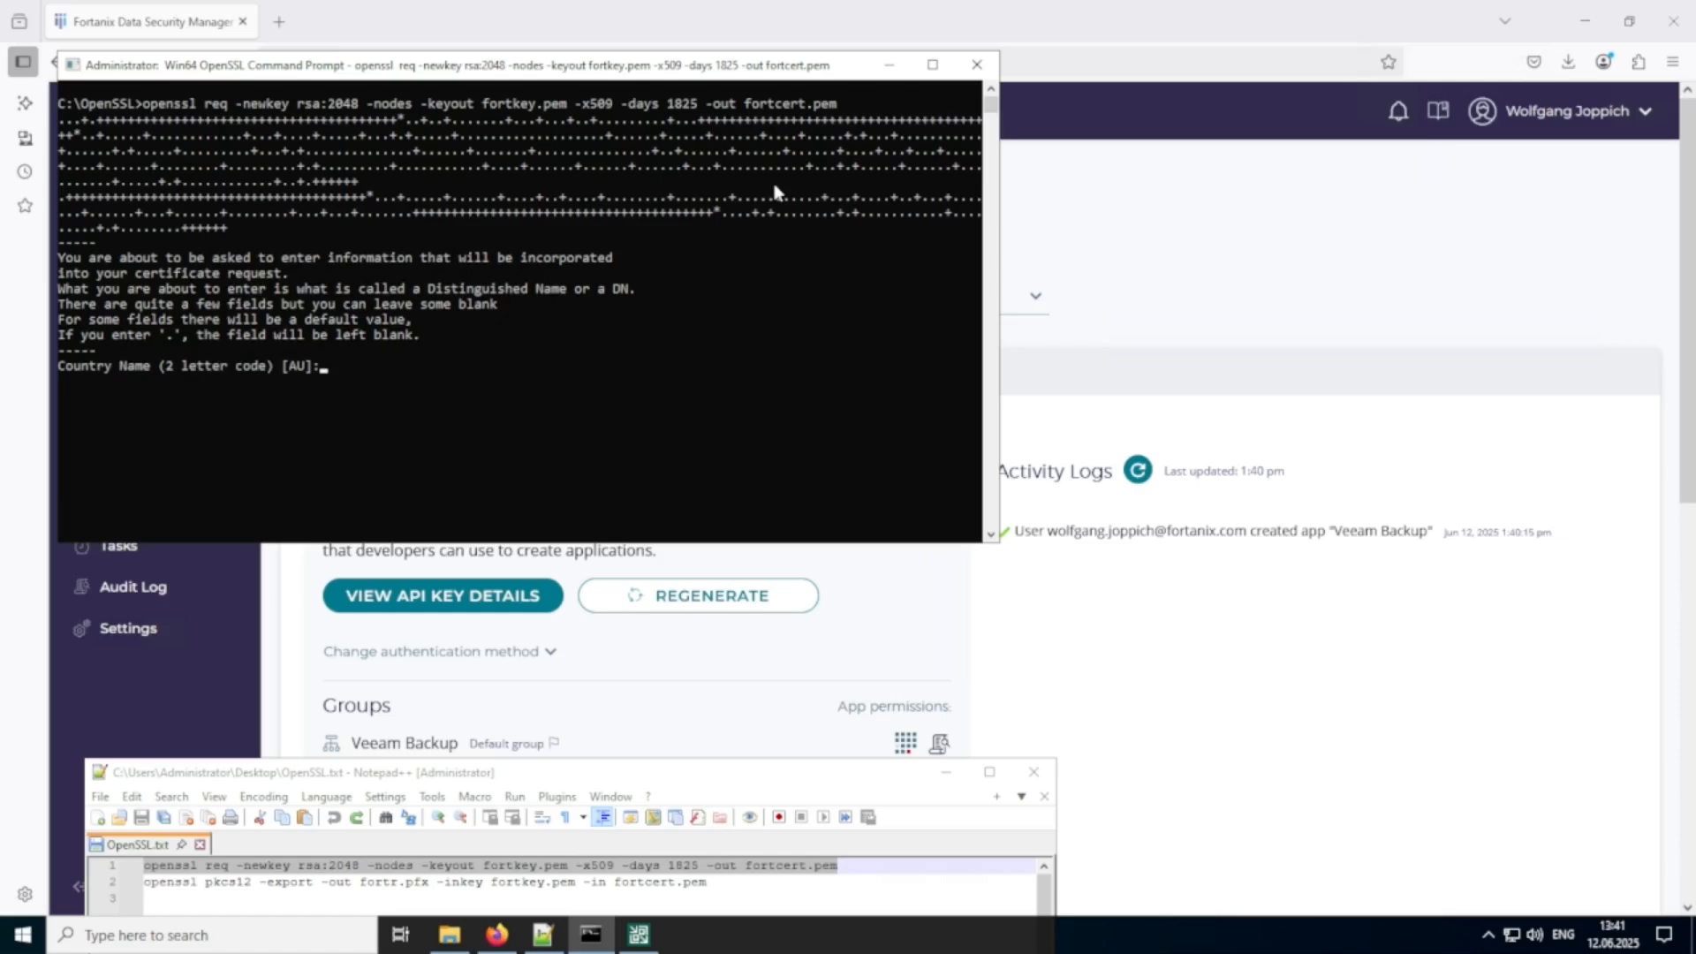
Accept the default country, state, locality, organization and organizational unit for the certificate request.
key(Return)
key(Return)
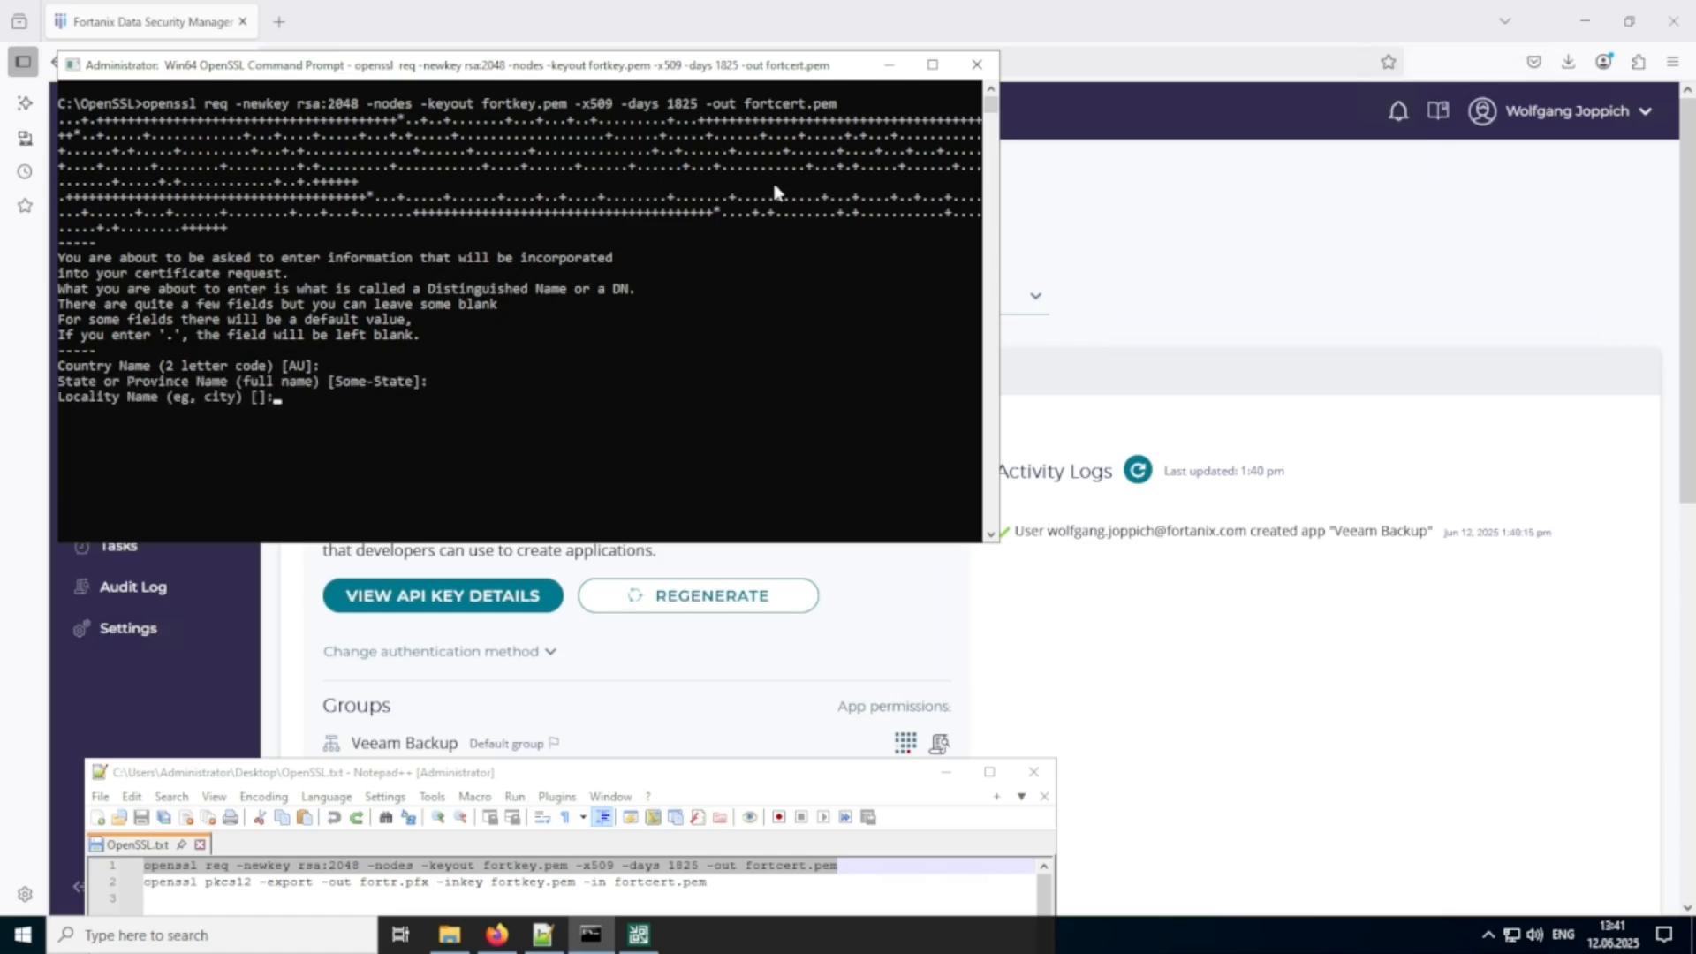
key(Return)
key(Return)
key(Return)
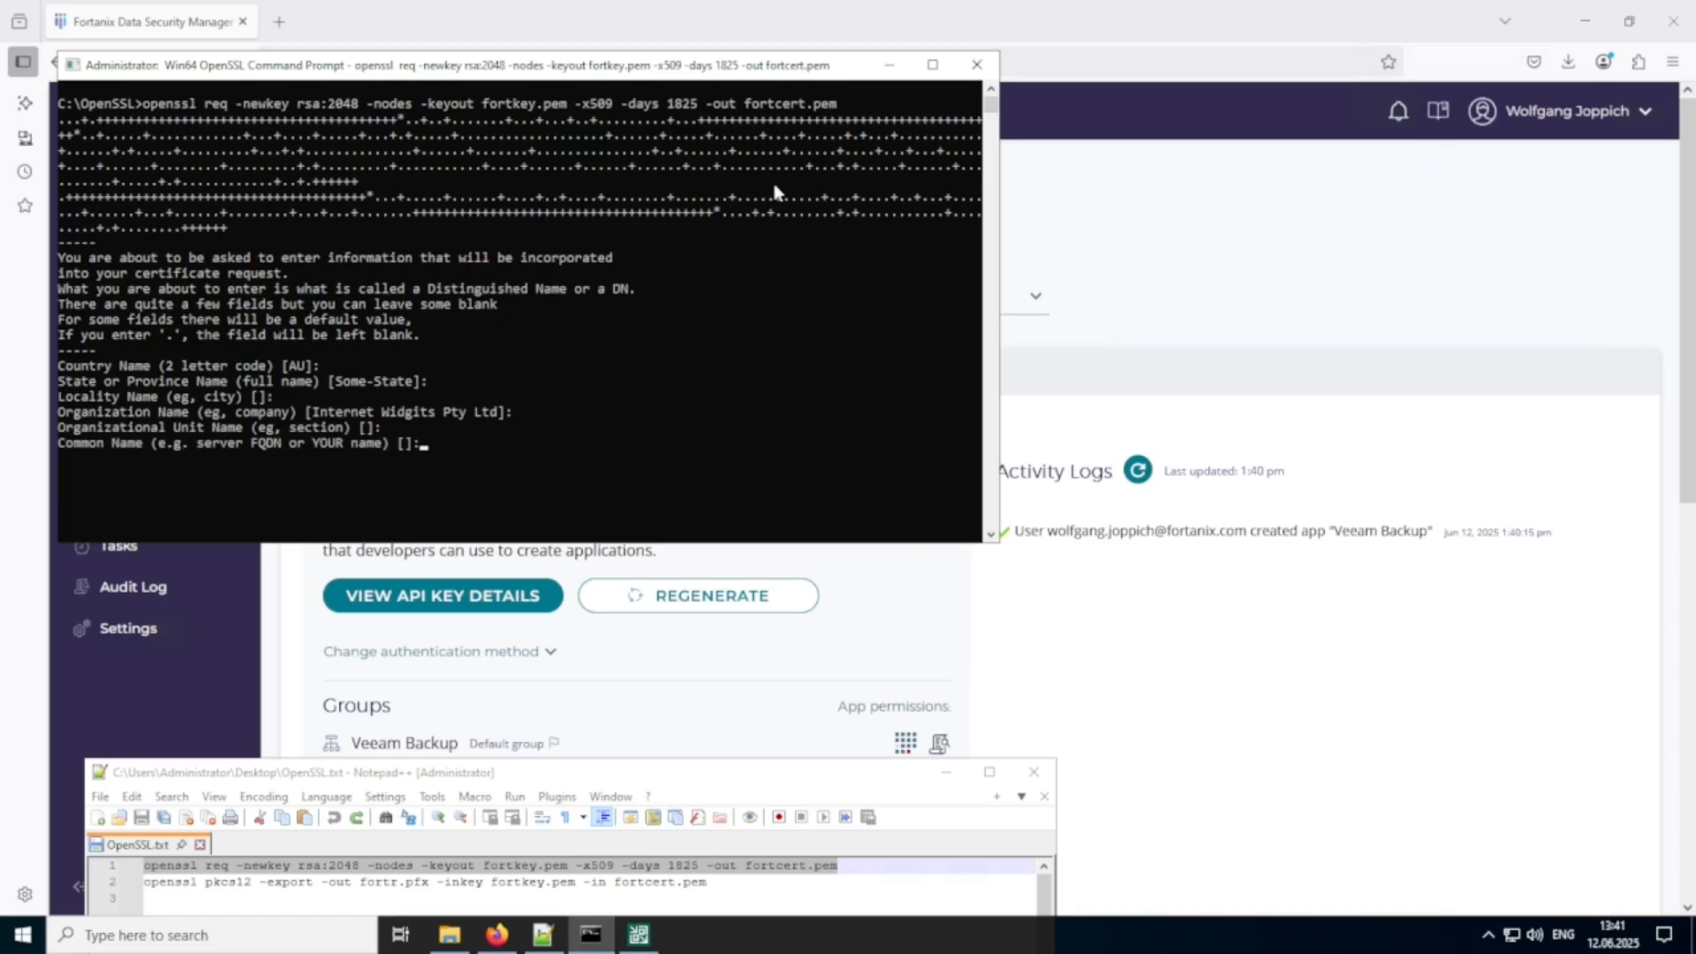
Copy the Veeam Backup app's UUID from Fortanix, enter it as the certificate's Common Name, and leave the email address blank.
click(1214, 602)
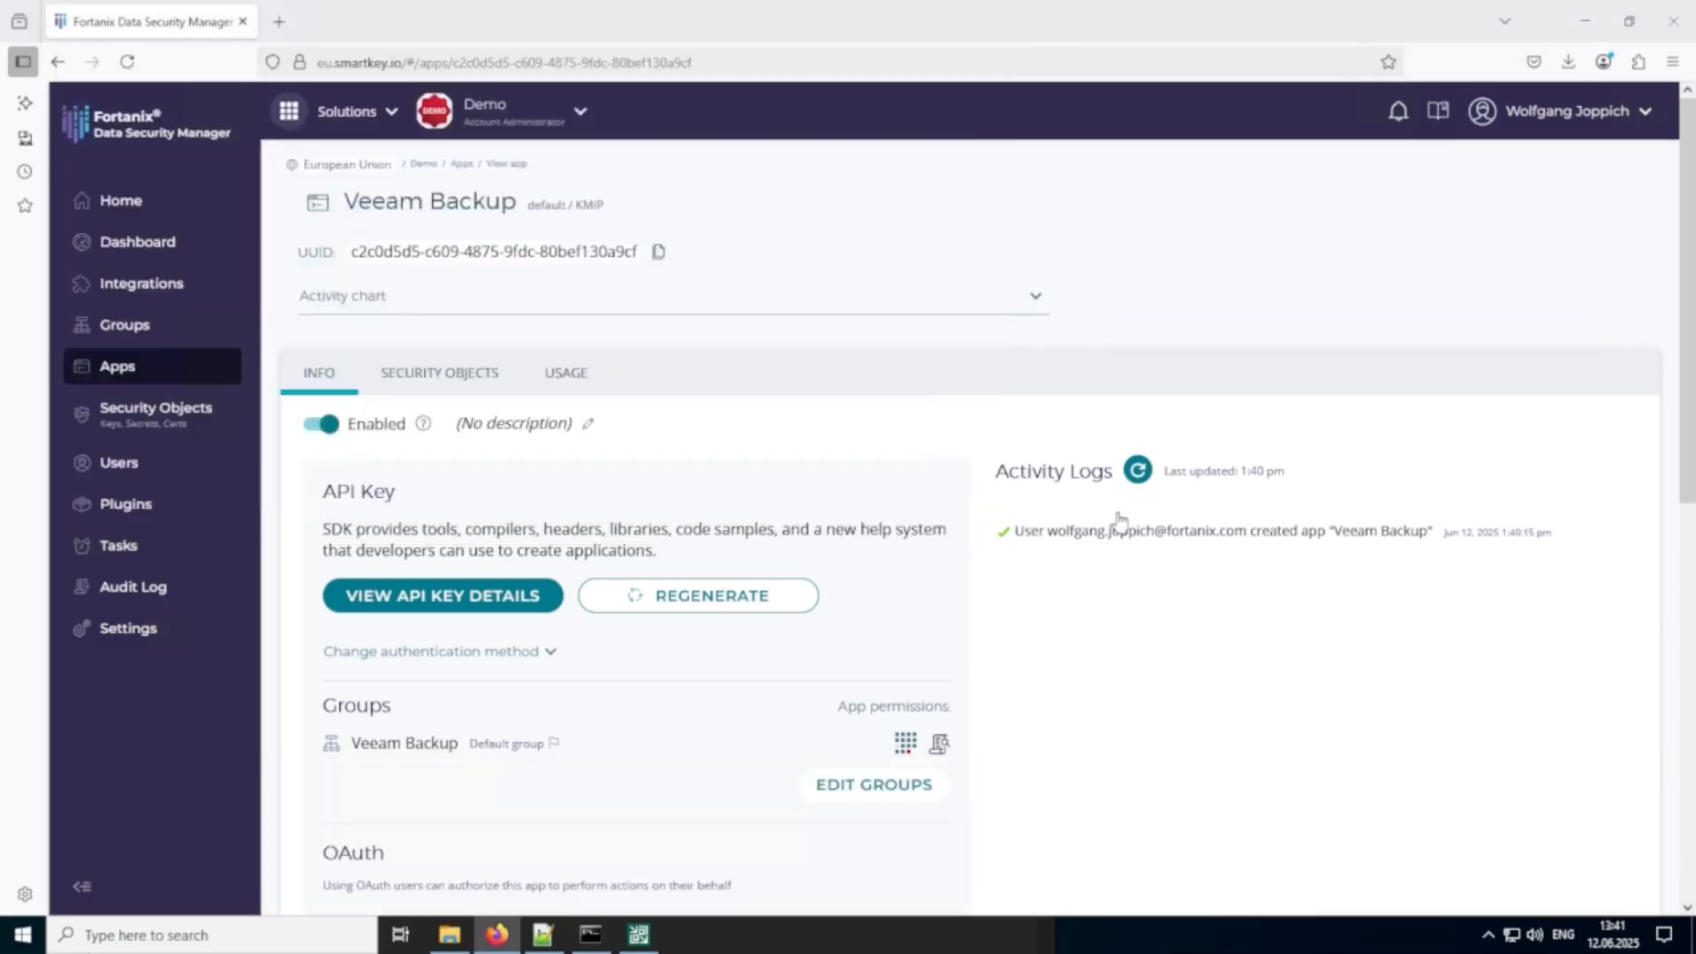
click(658, 252)
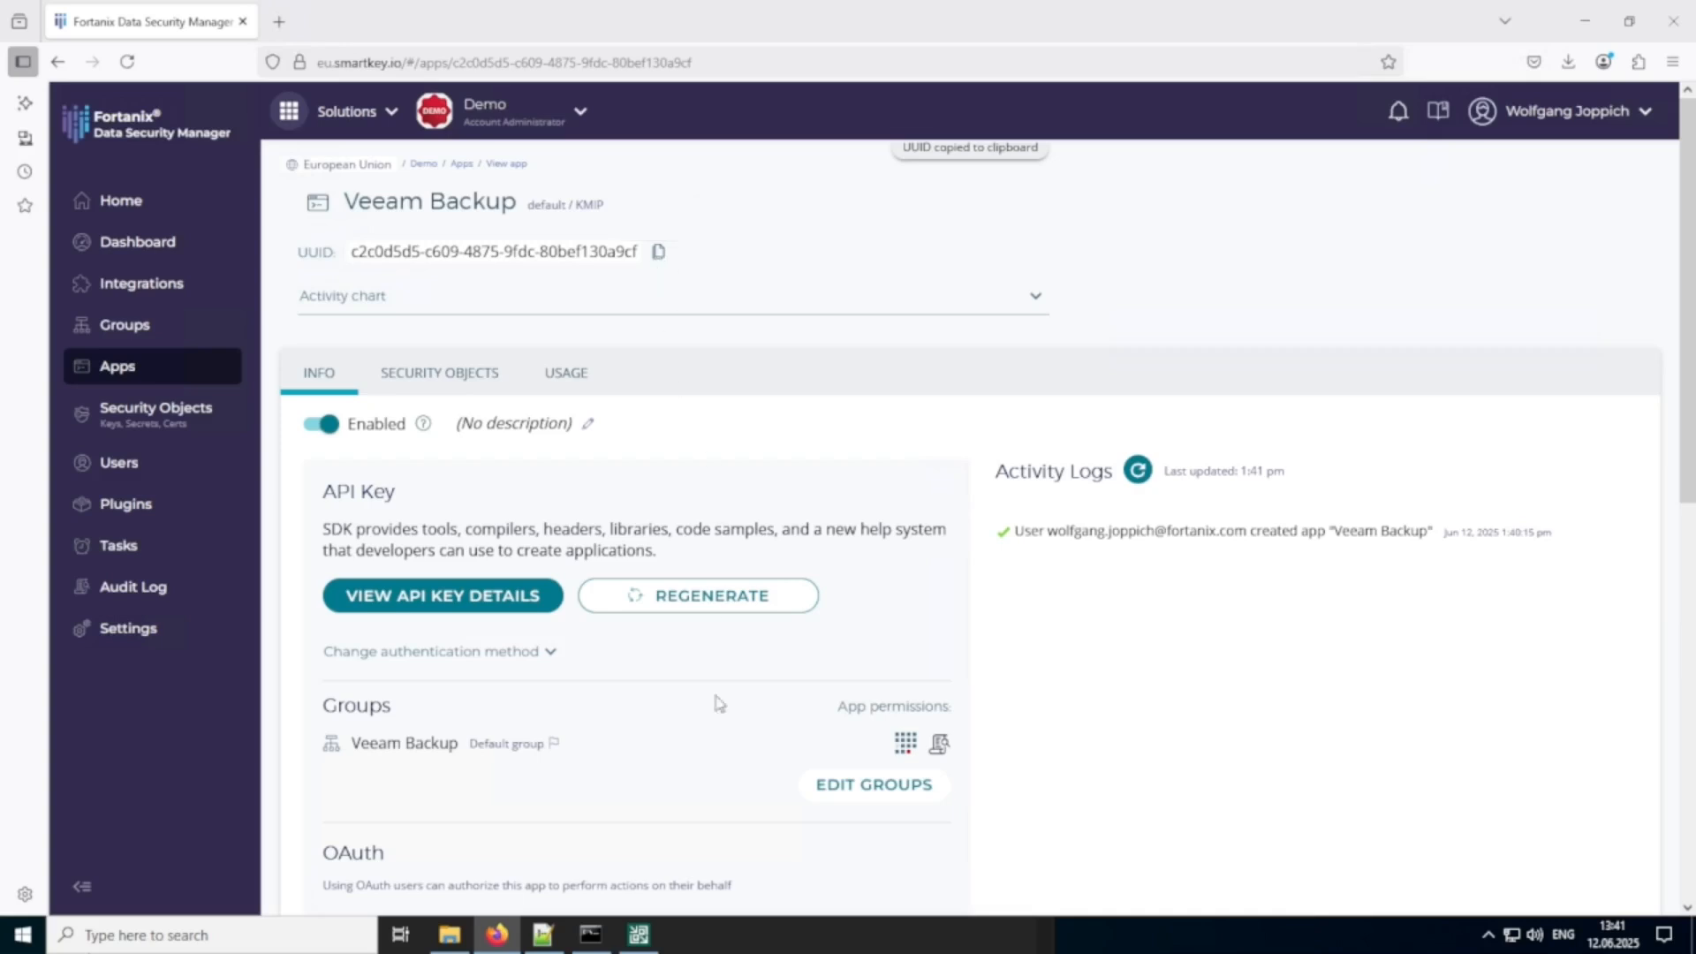
click(591, 934)
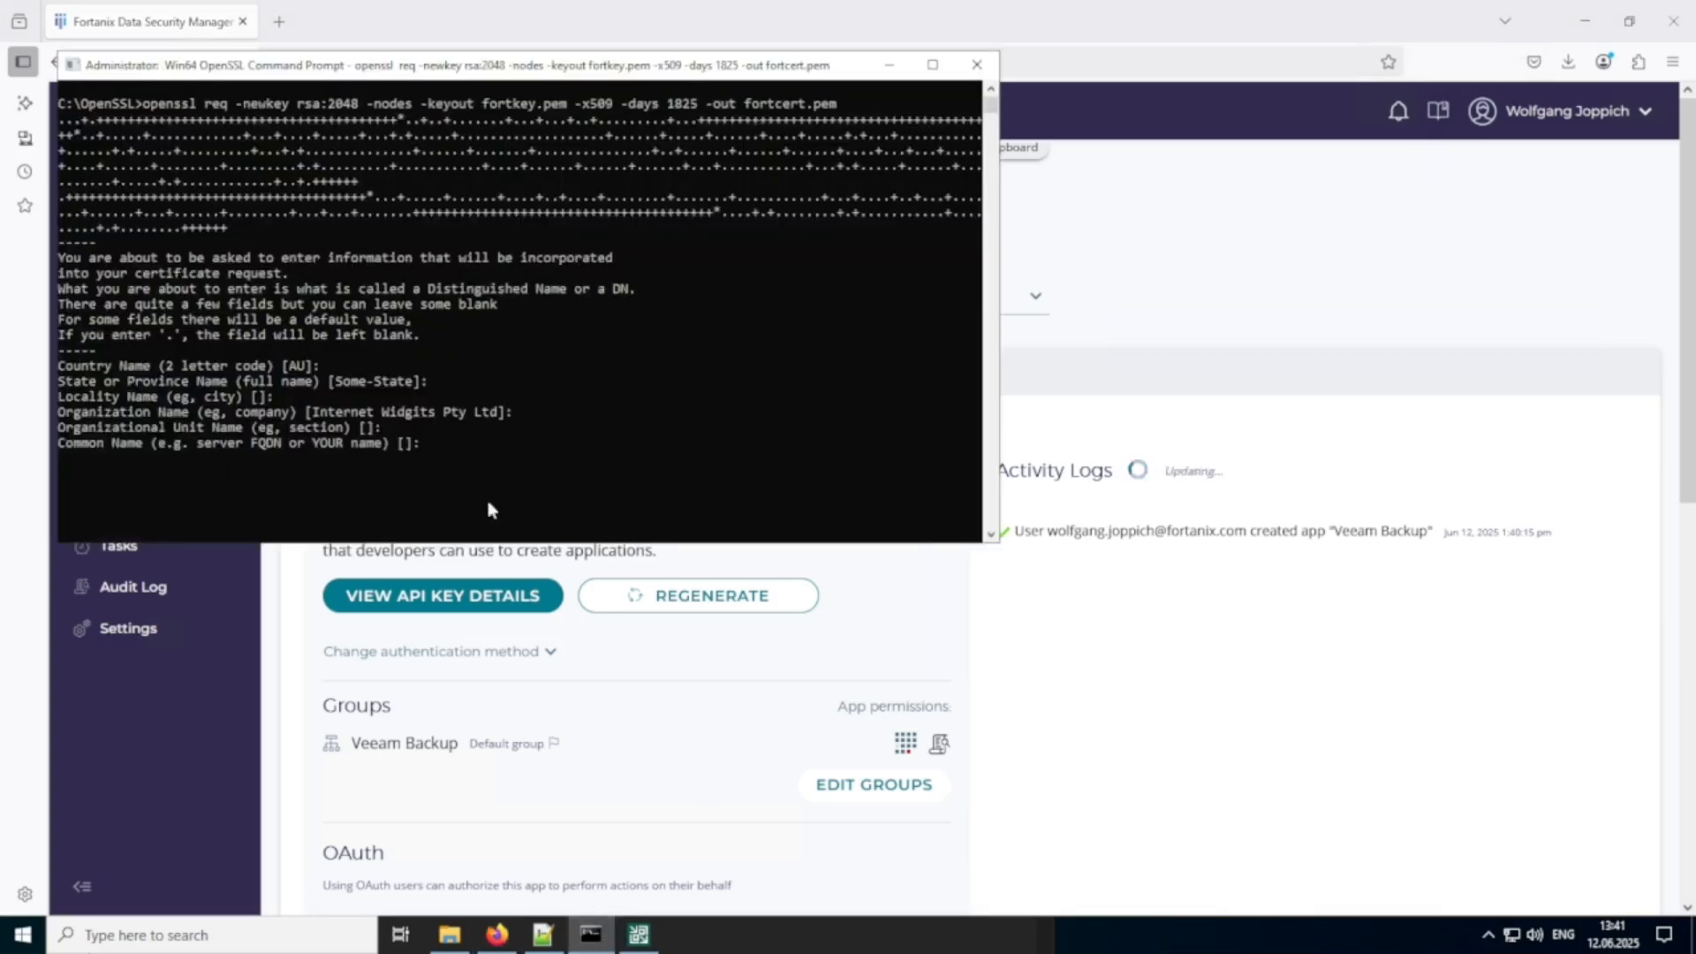
right_click(479, 449)
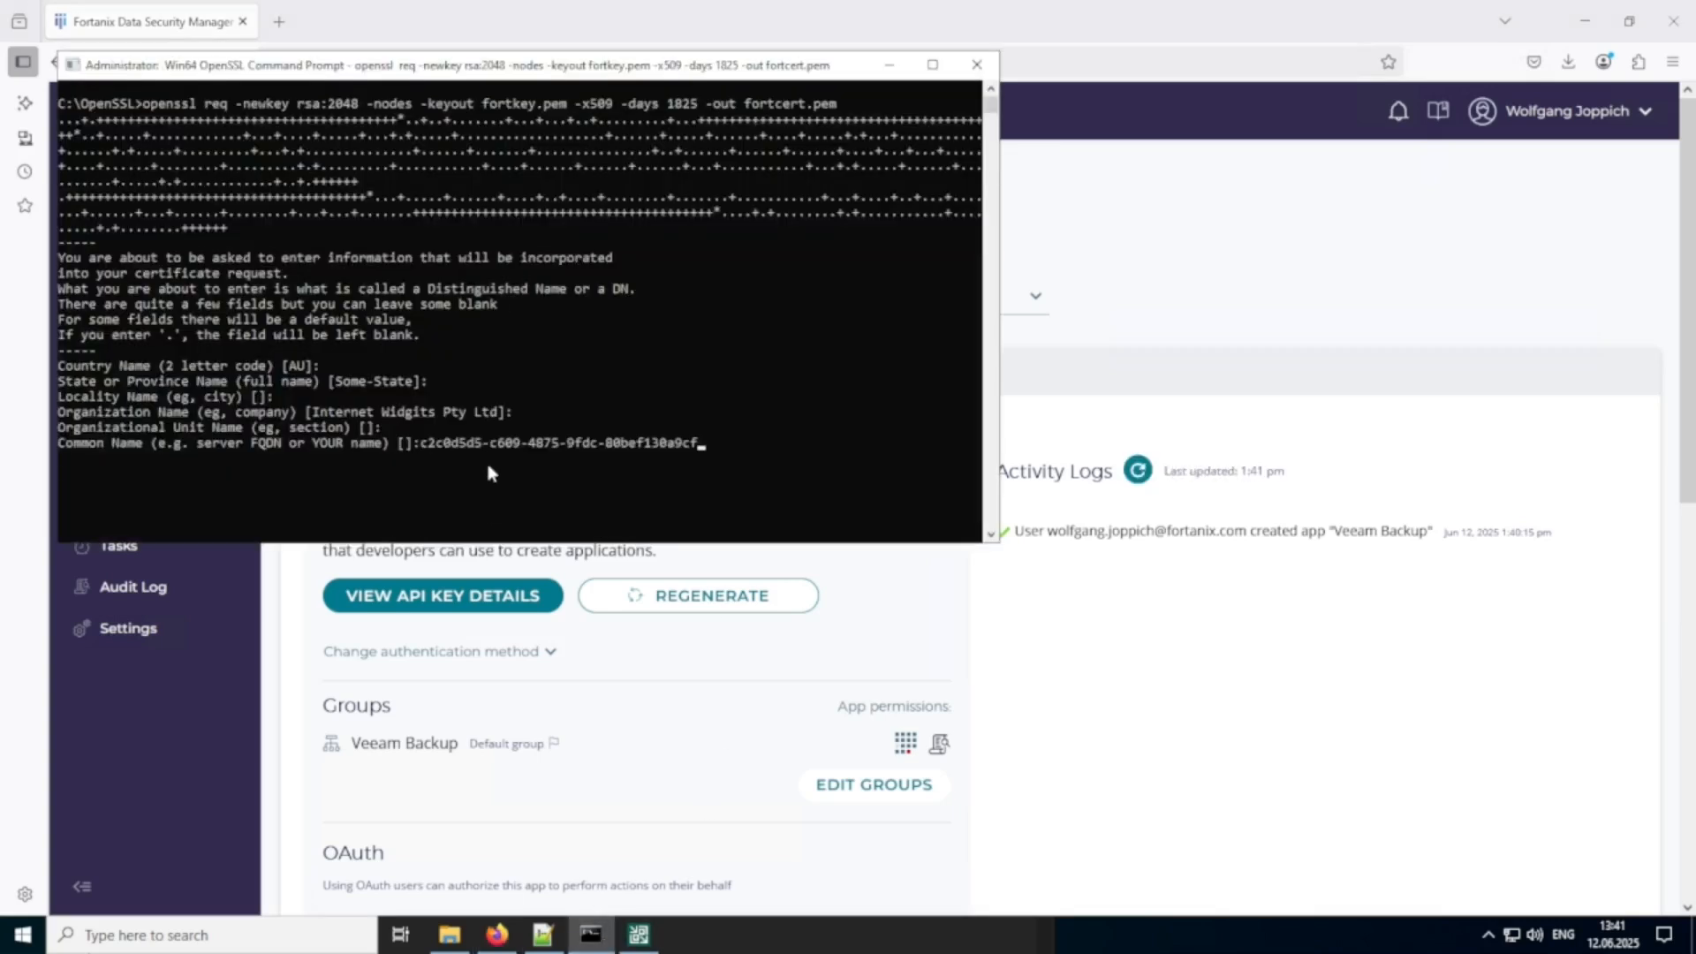
key(Return)
key(Return)
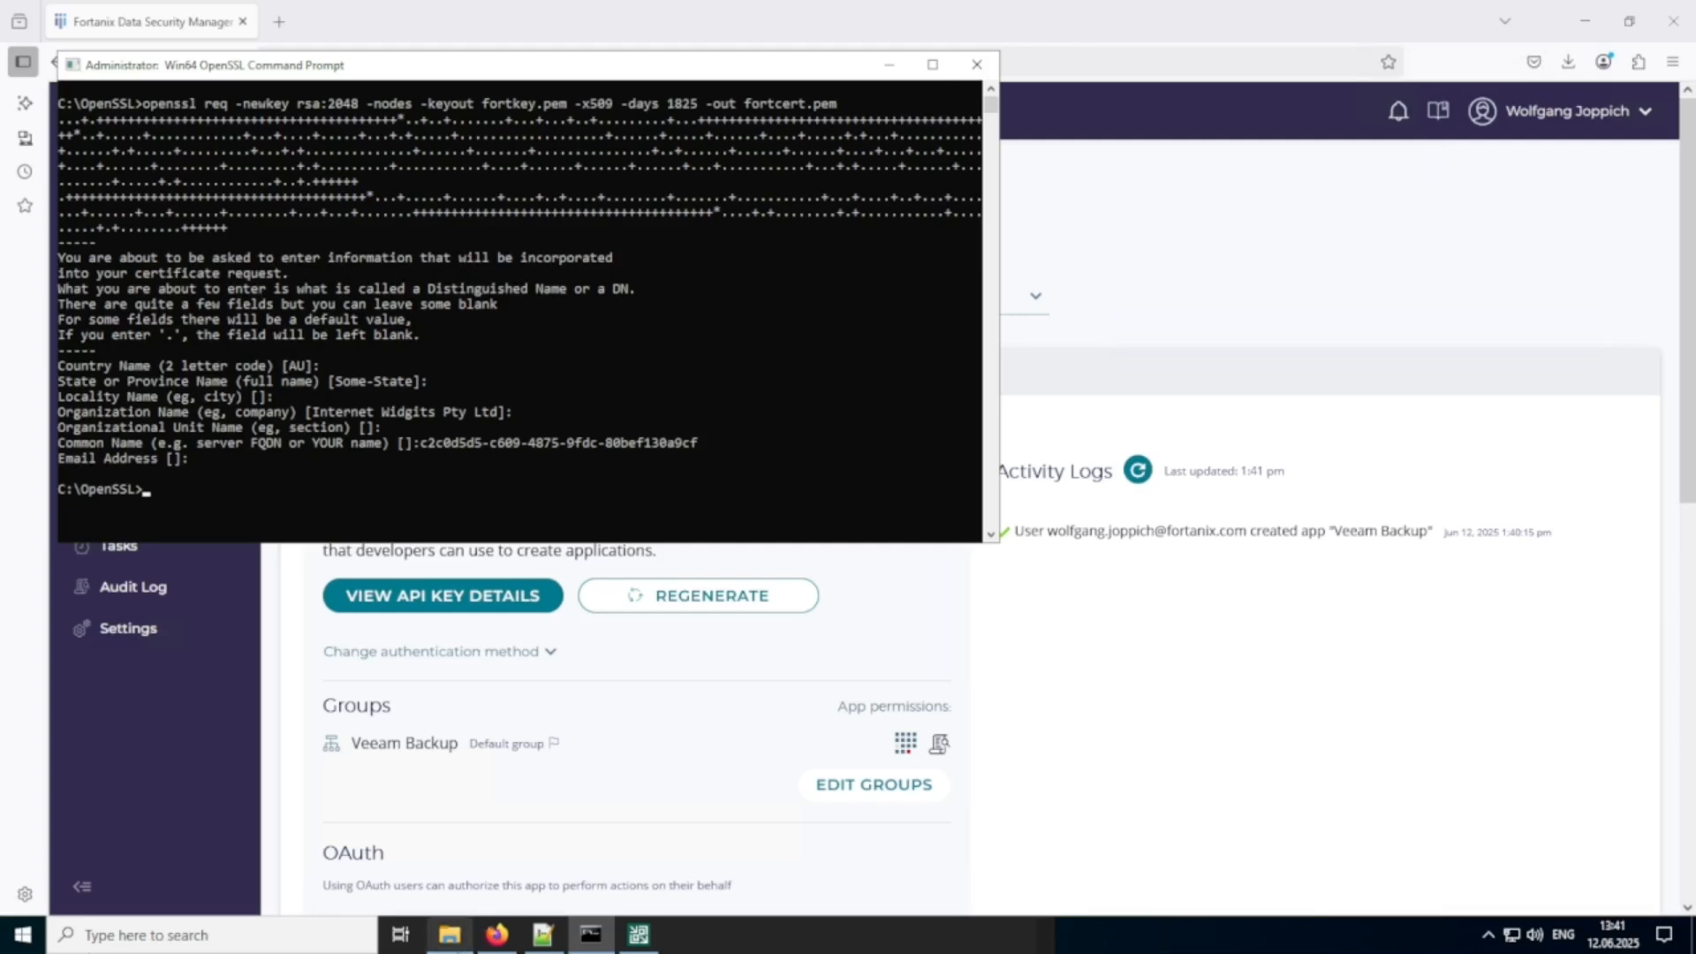
Run openssl pkcs12 -export -out fortr.pfx -inkey fortkey.pem -in fortcert.pem from OpenSSL.txt, leaving the export password blank.
click(542, 936)
drag(706, 882, 135, 878)
key(ctrl+c)
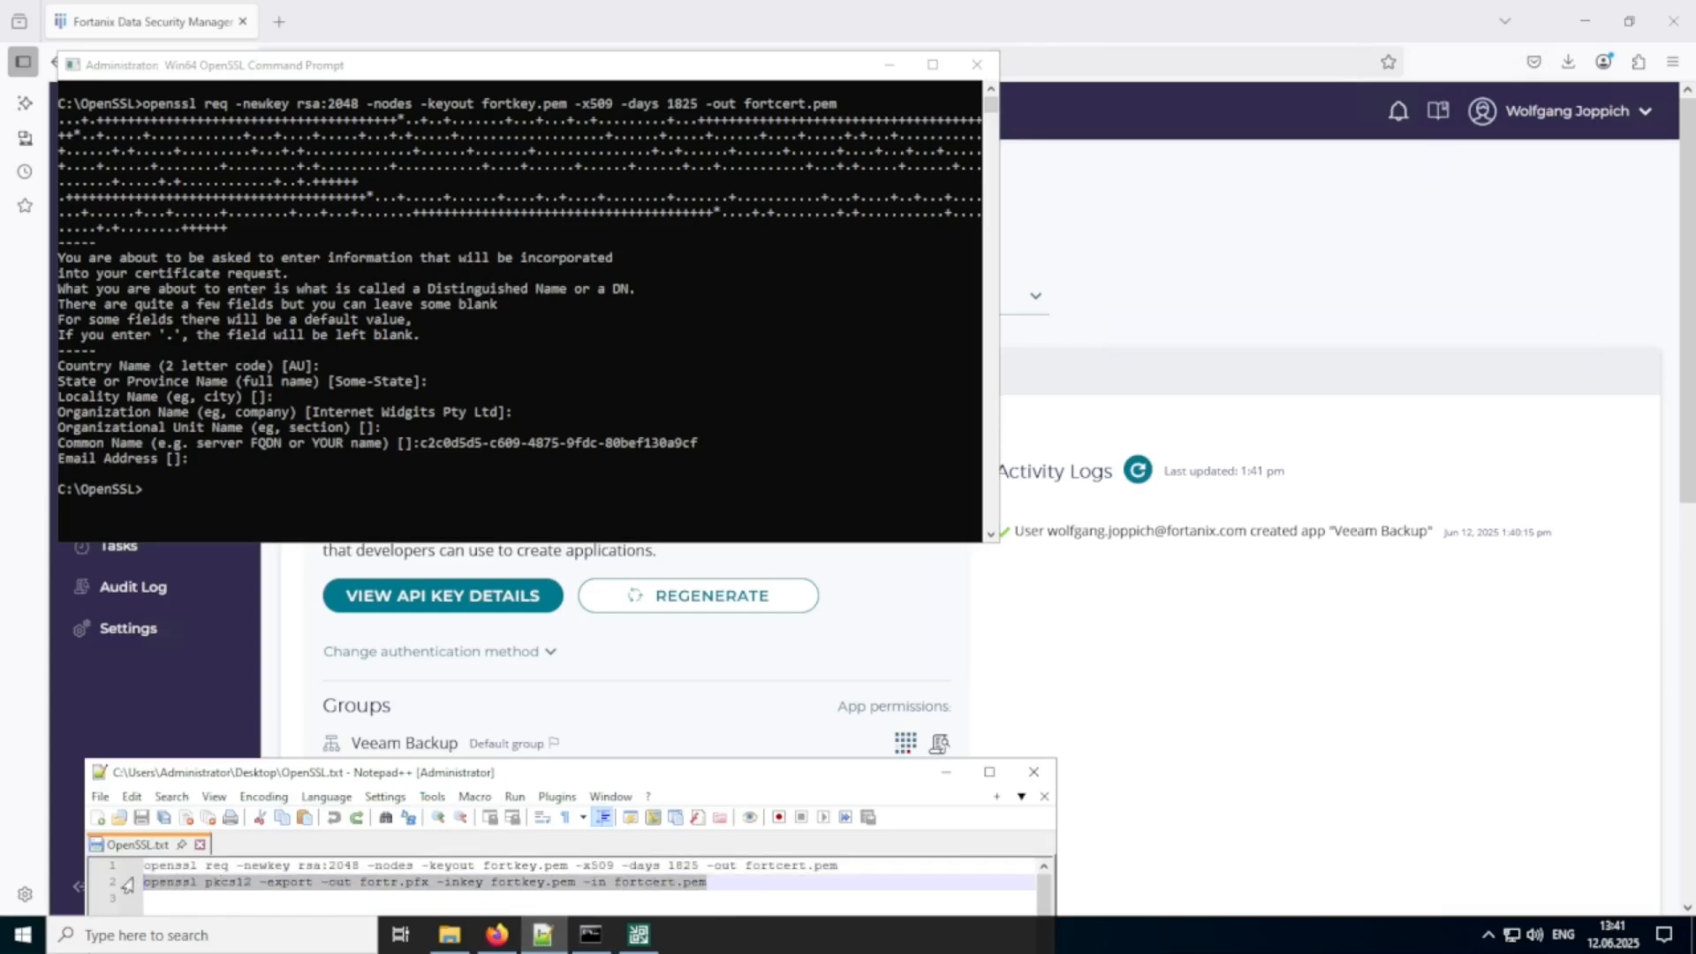
click(215, 484)
right_click(214, 485)
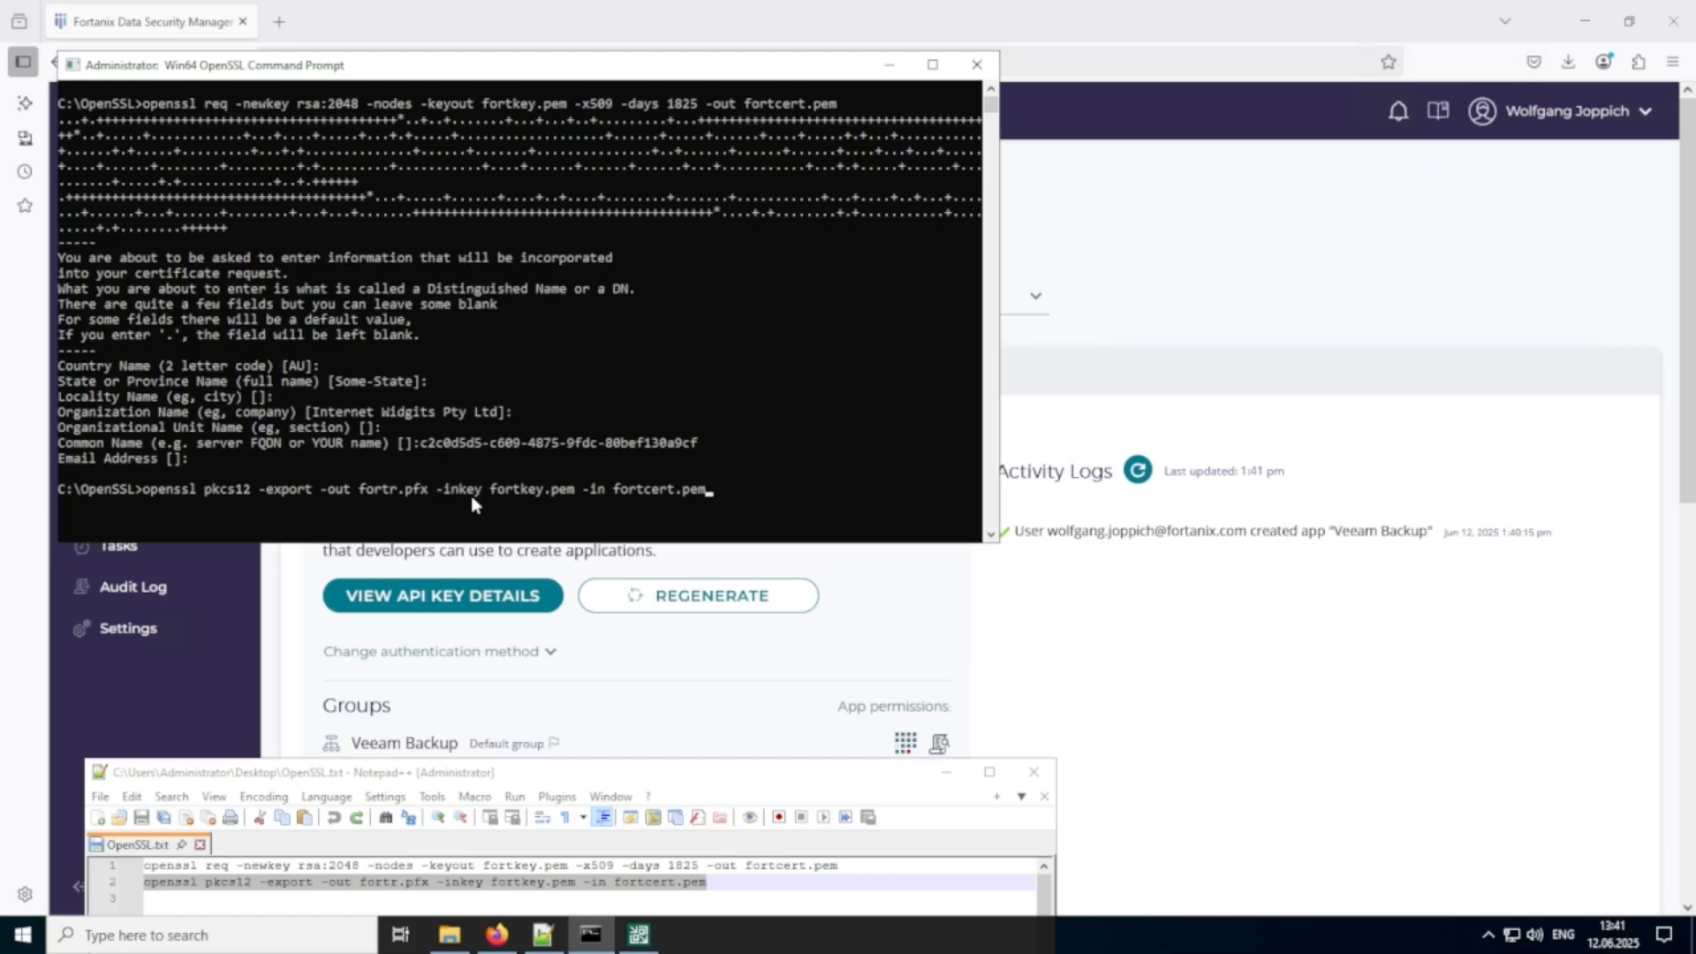
key(Return)
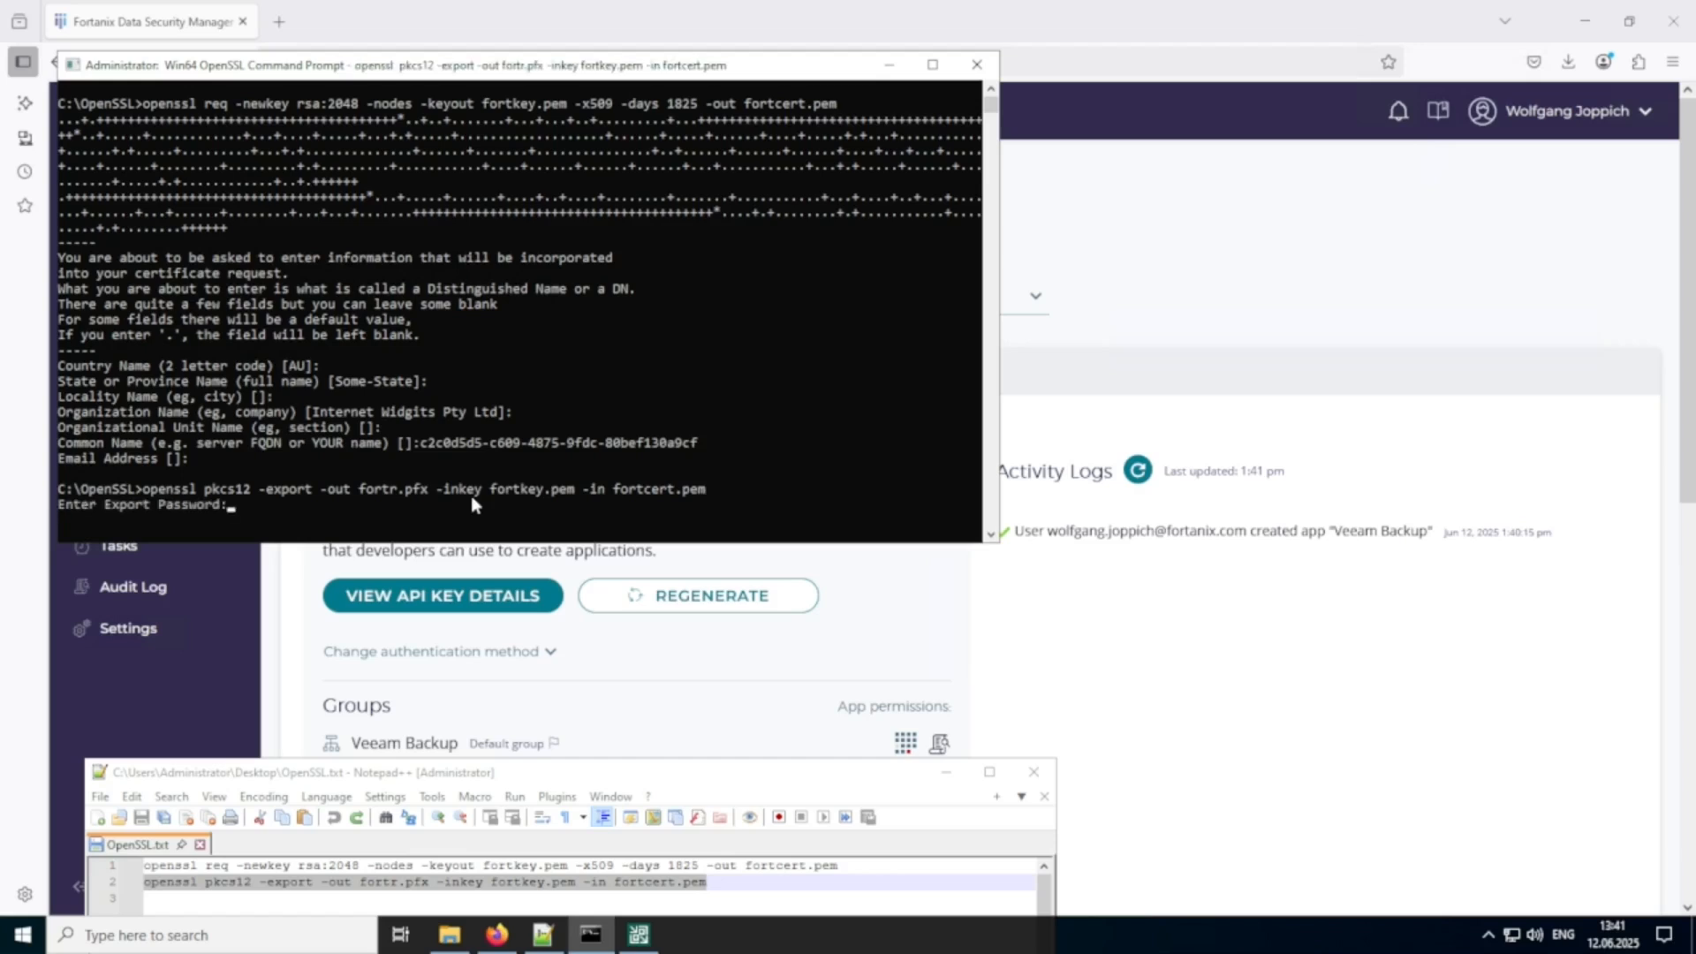
key(Return)
key(Return)
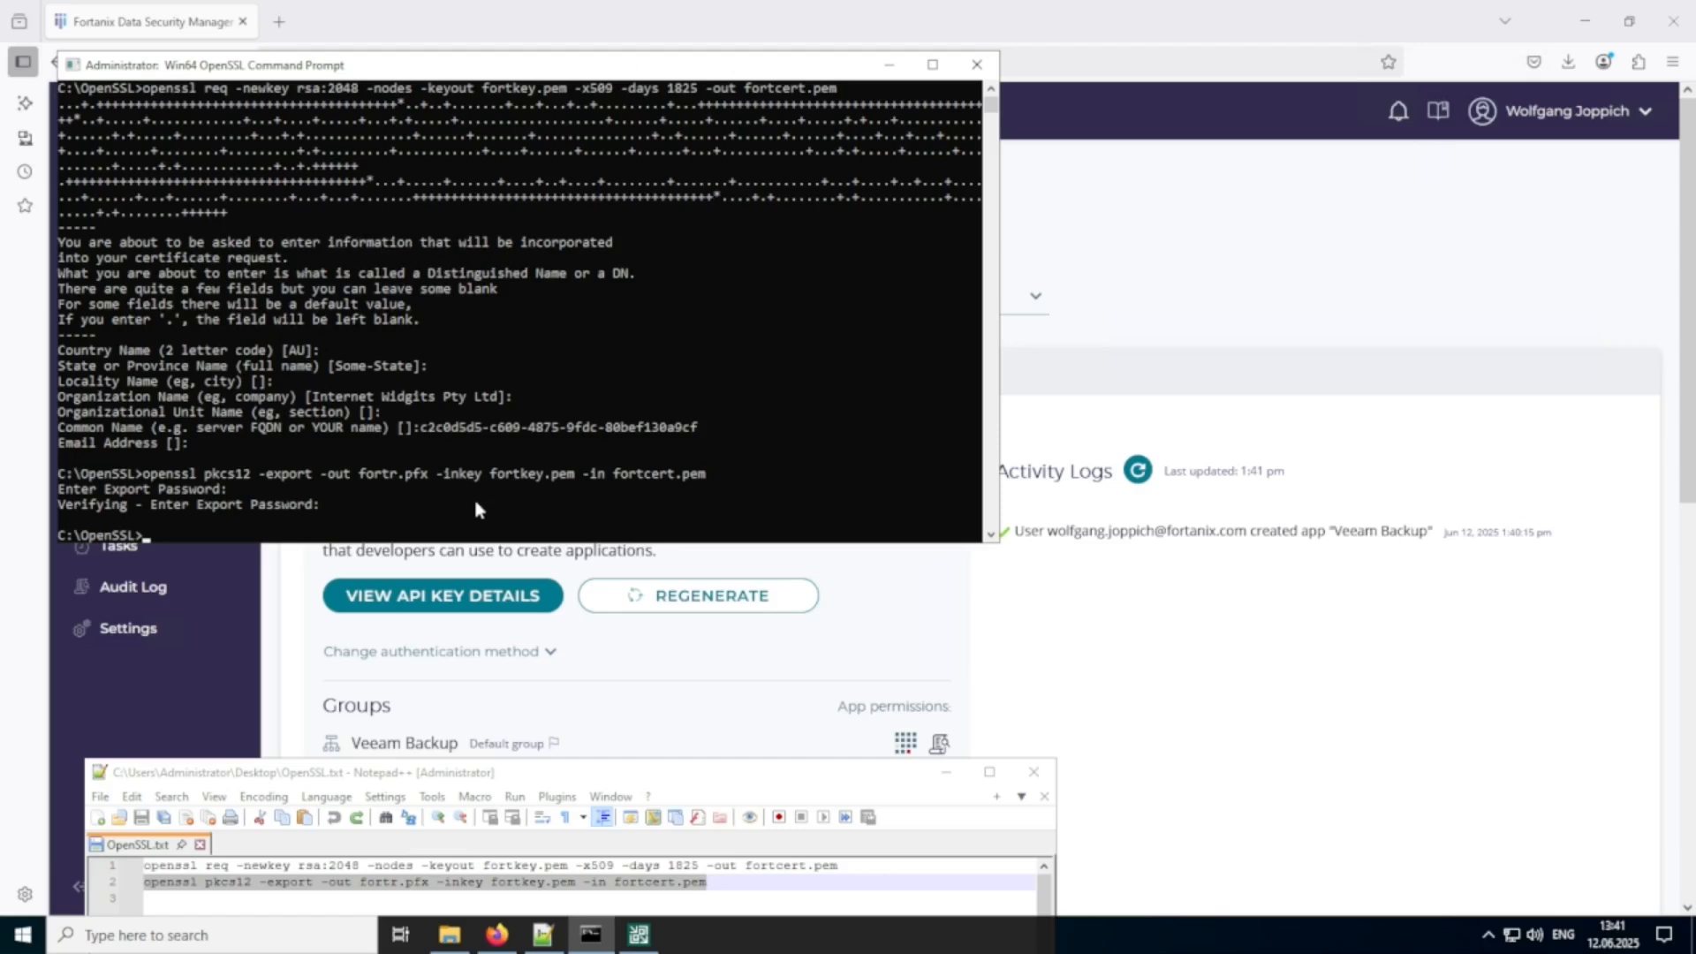
Return to Firefox and change the Veeam Backup app's authentication method to Certificate.
click(1088, 661)
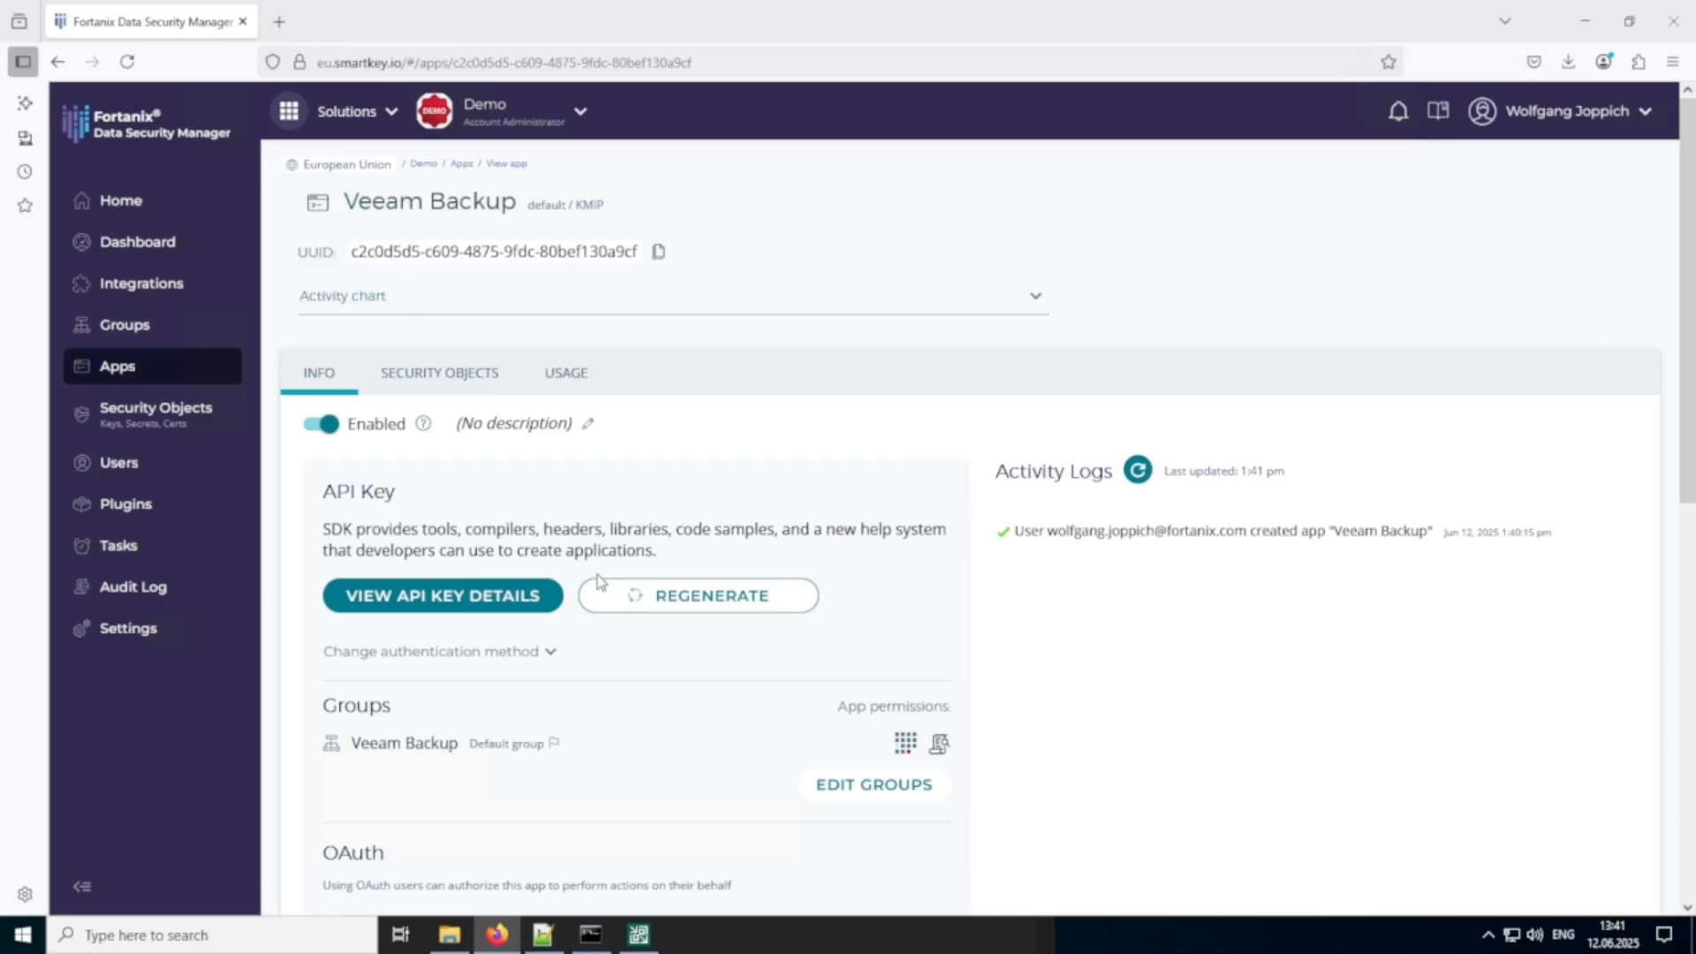
scroll(599, 581, down, 2)
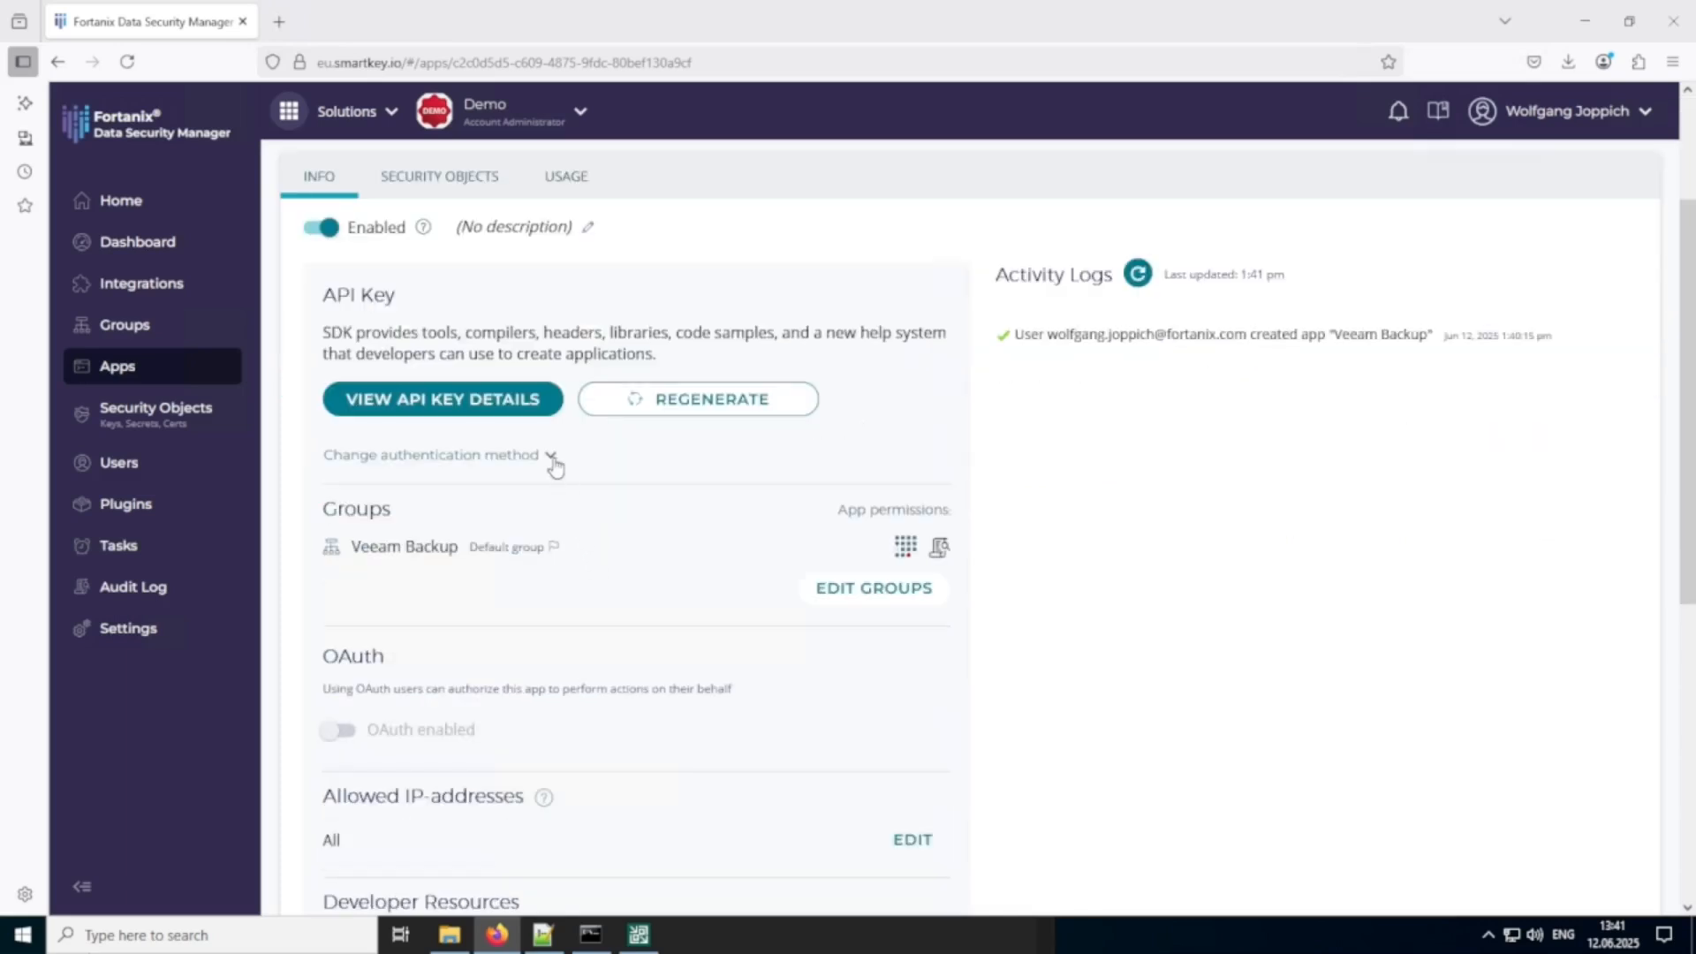
click(553, 461)
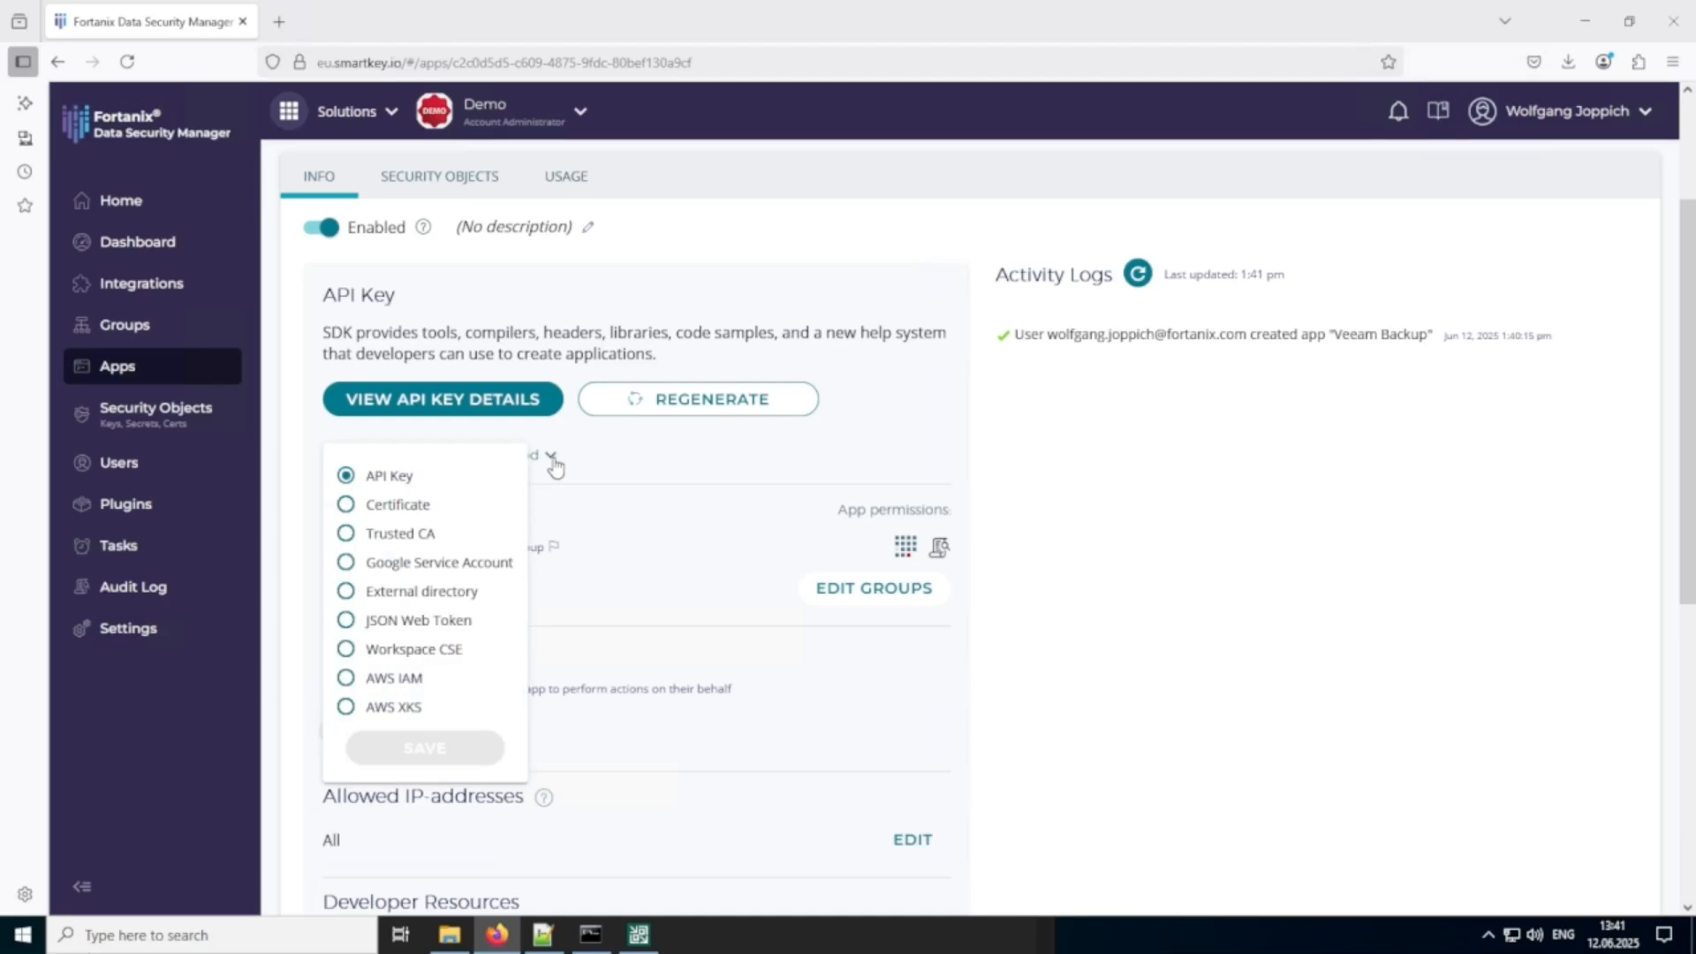
click(401, 517)
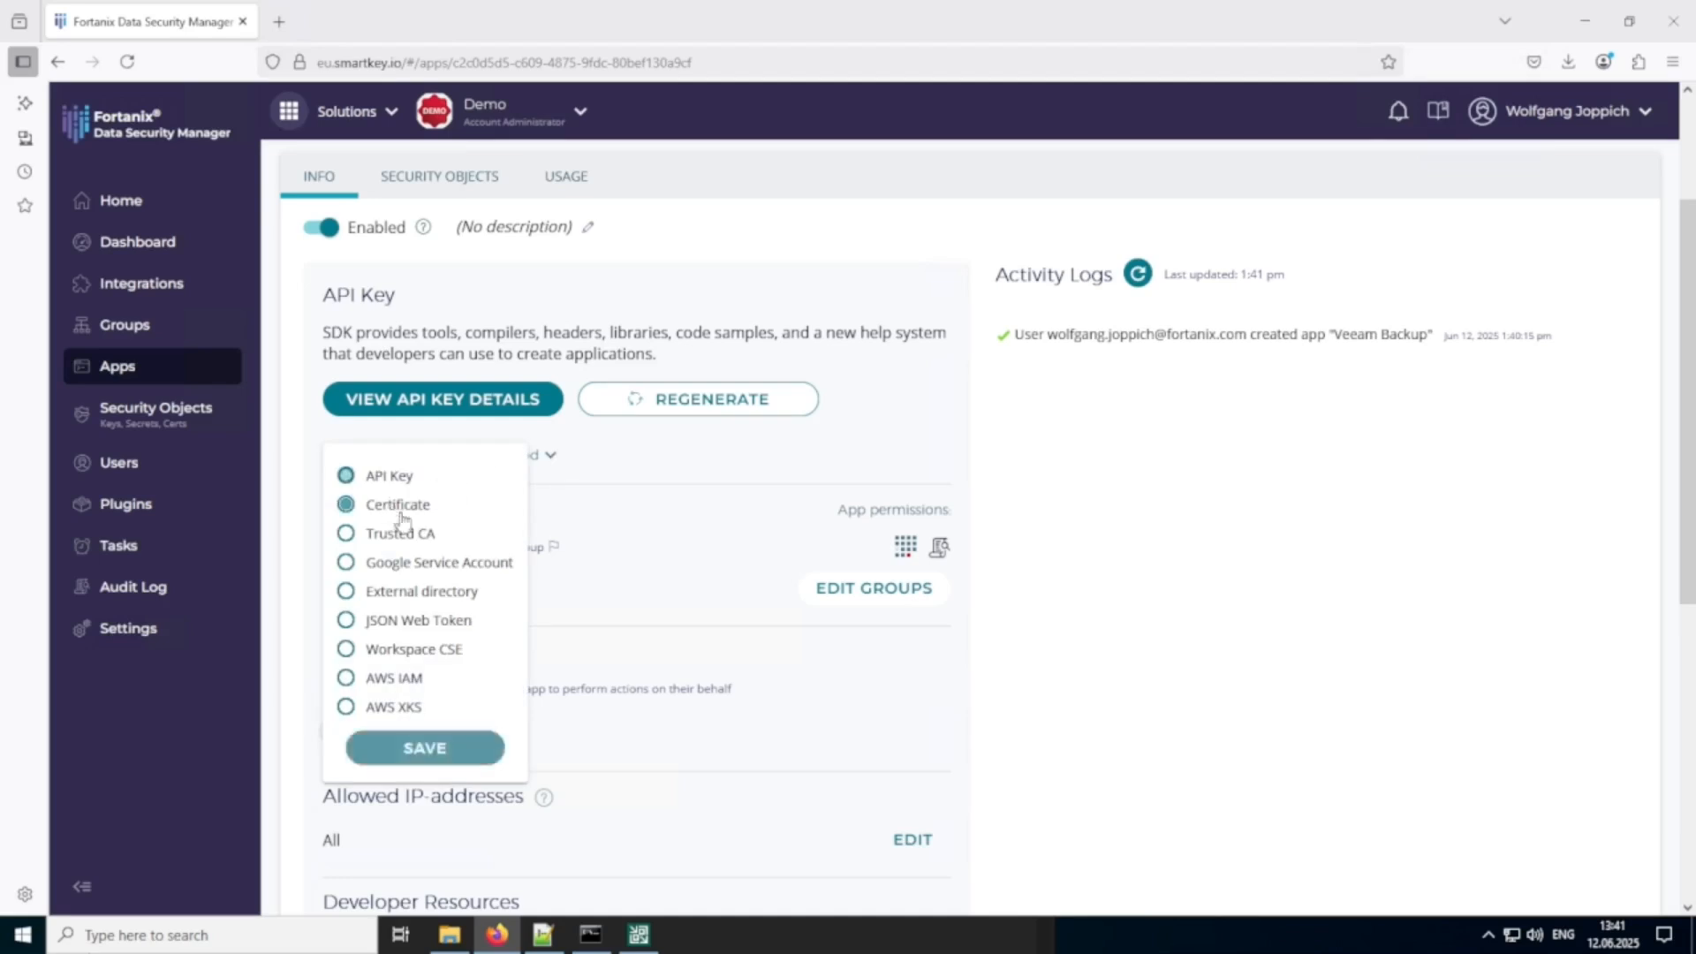
click(433, 748)
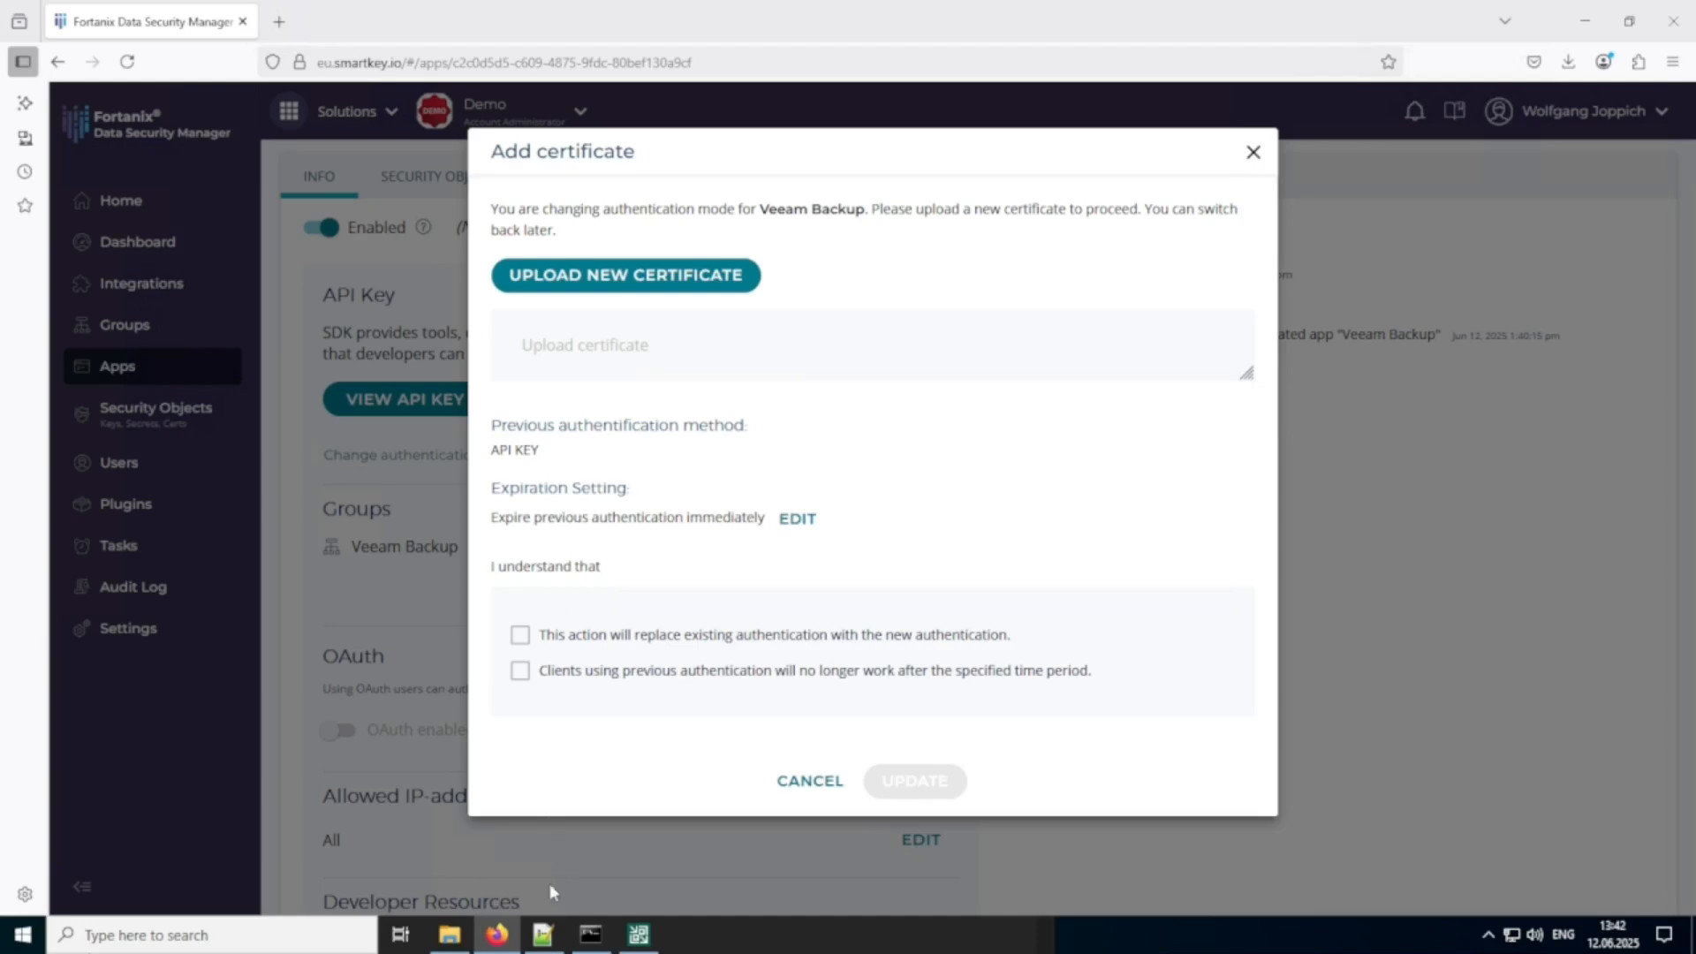
Open fortcert.pem from C:\OpenSSL in Notepad++ and copy the full certificate text from BEGIN to END CERTIFICATE.
click(449, 938)
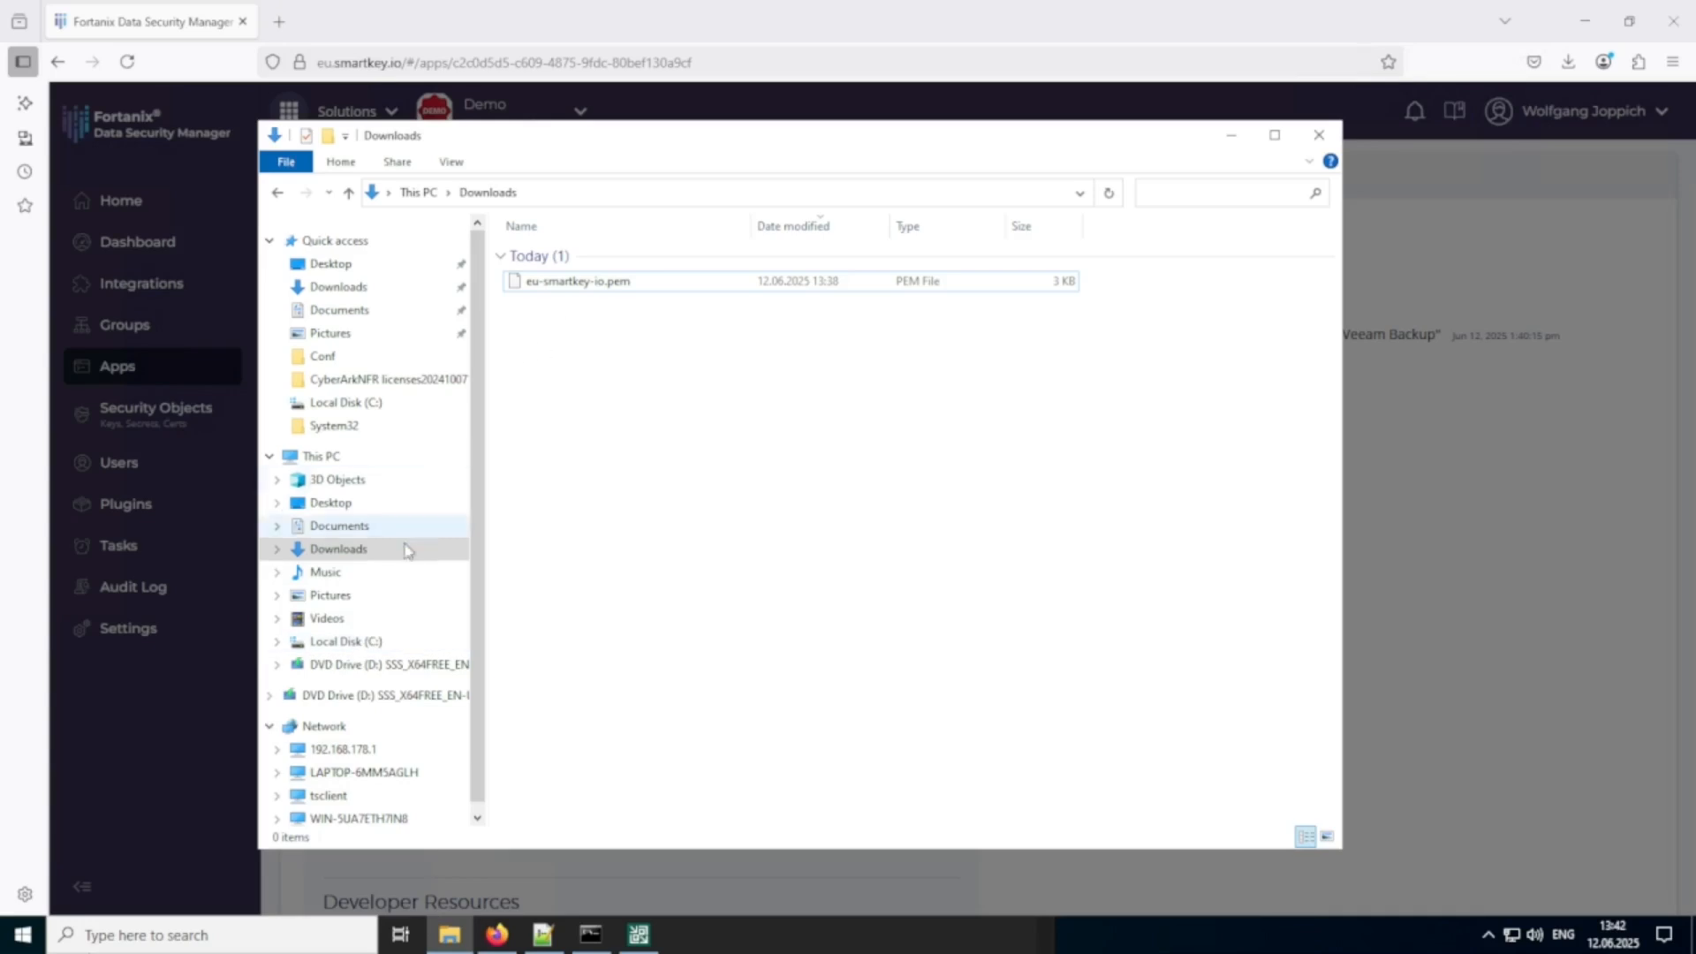
click(357, 642)
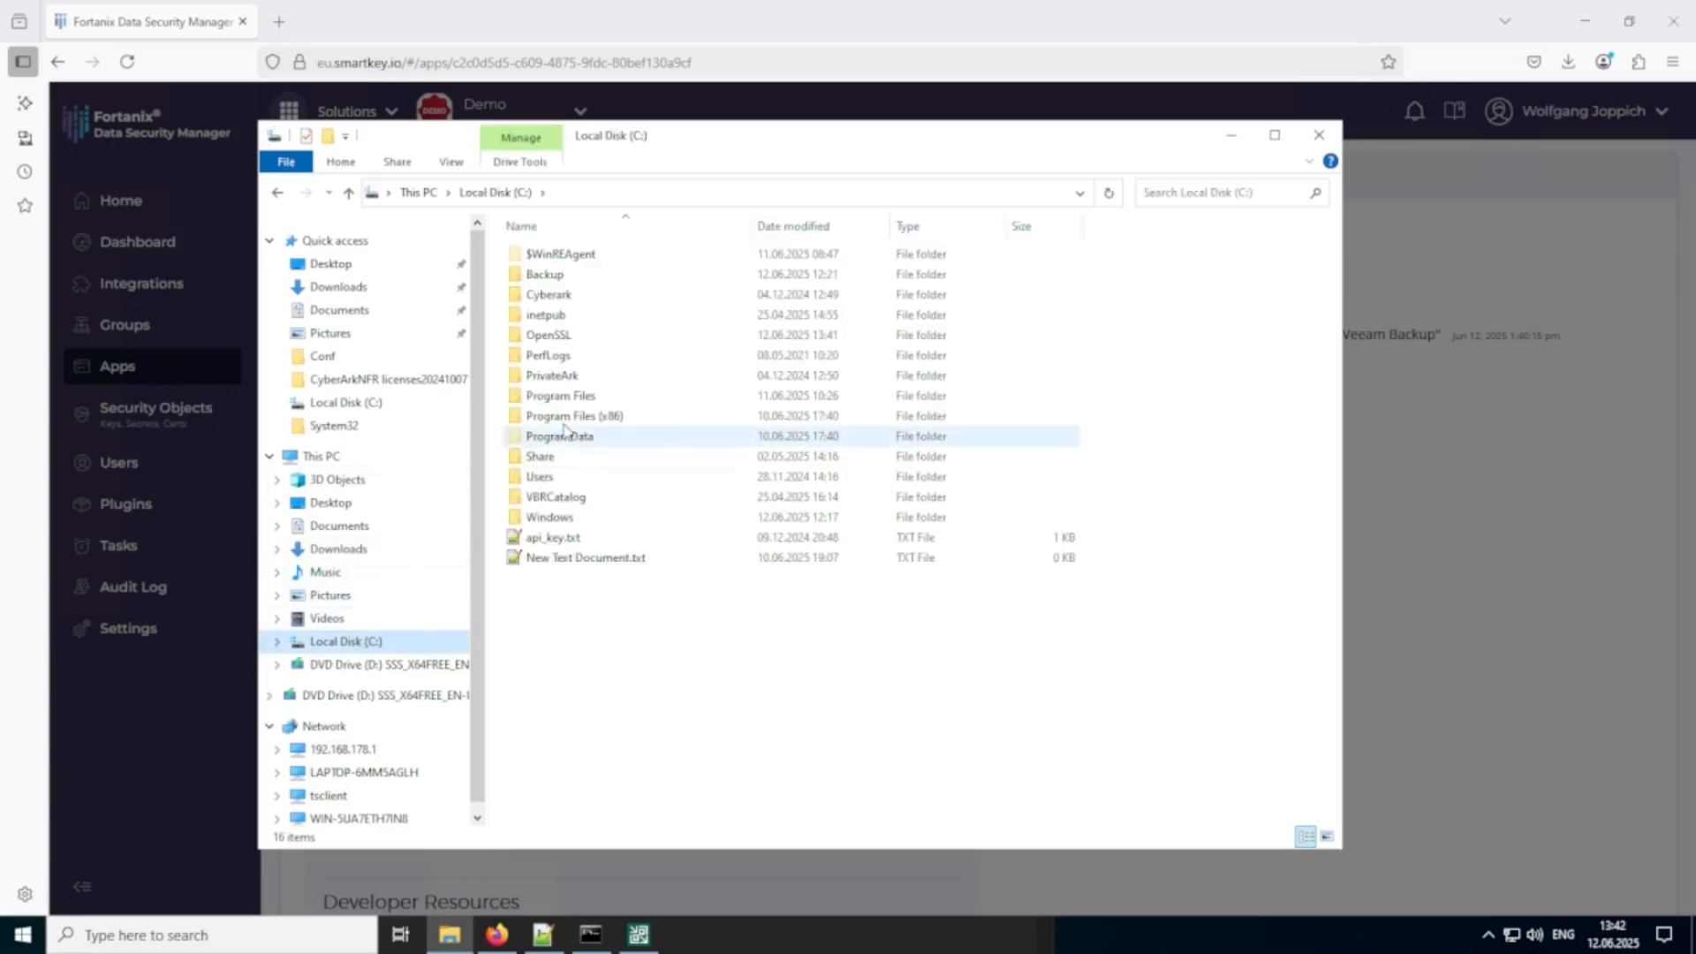
double_click(549, 336)
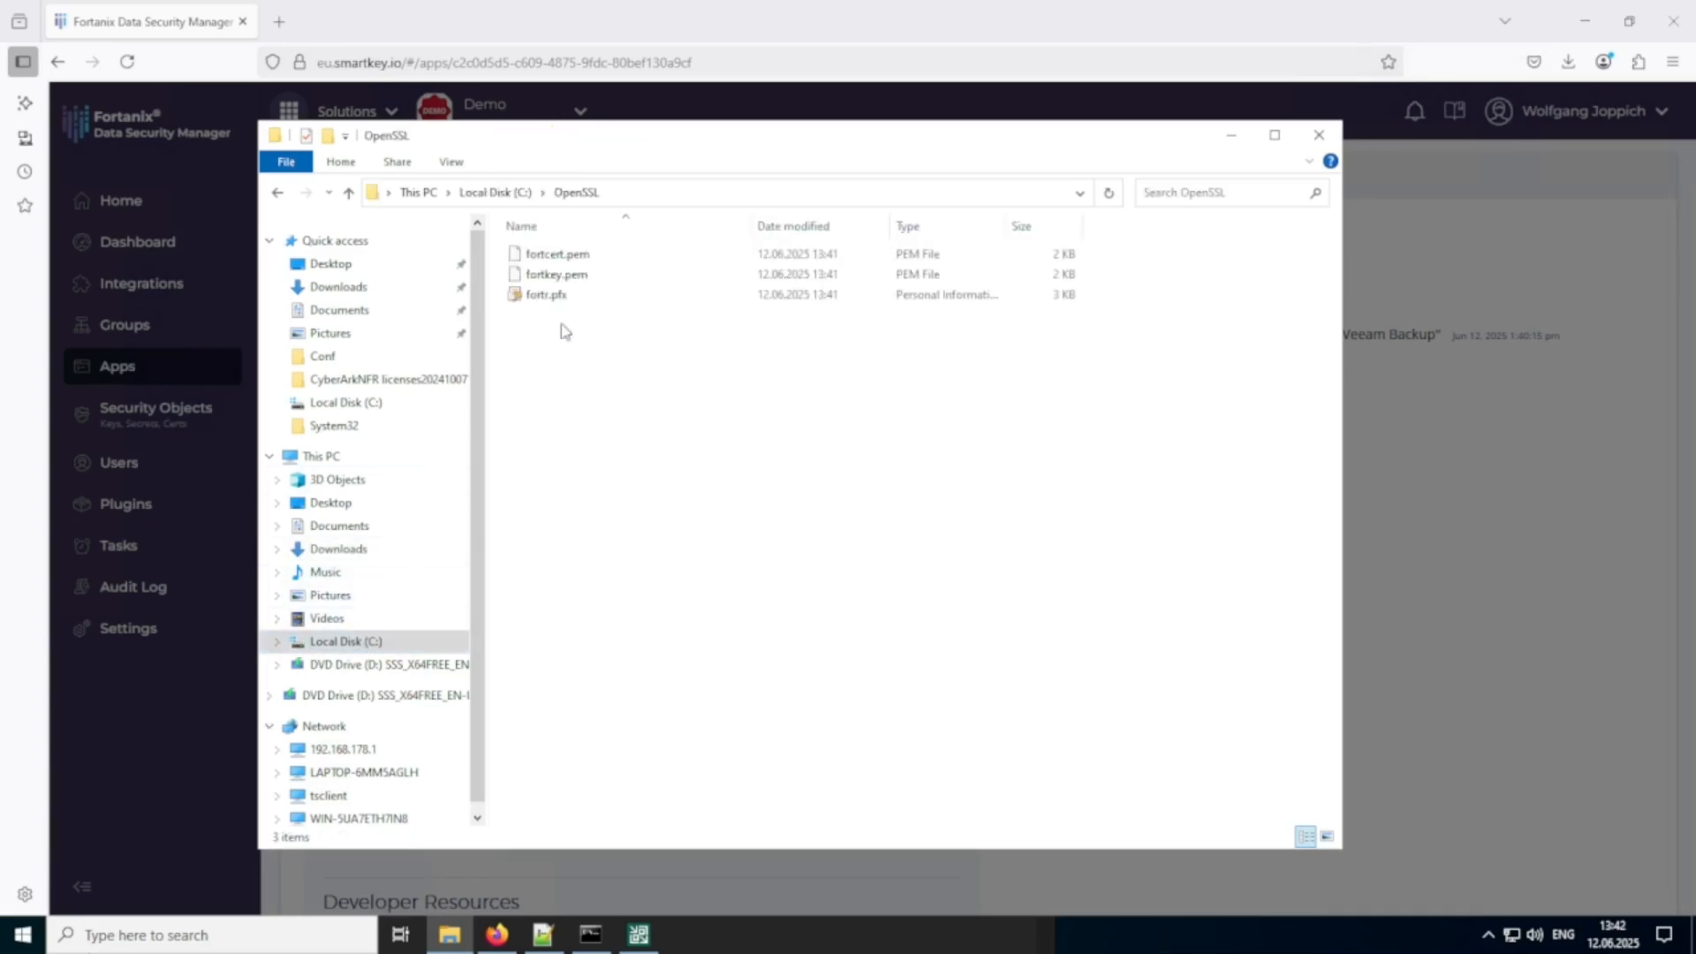
right_click(596, 264)
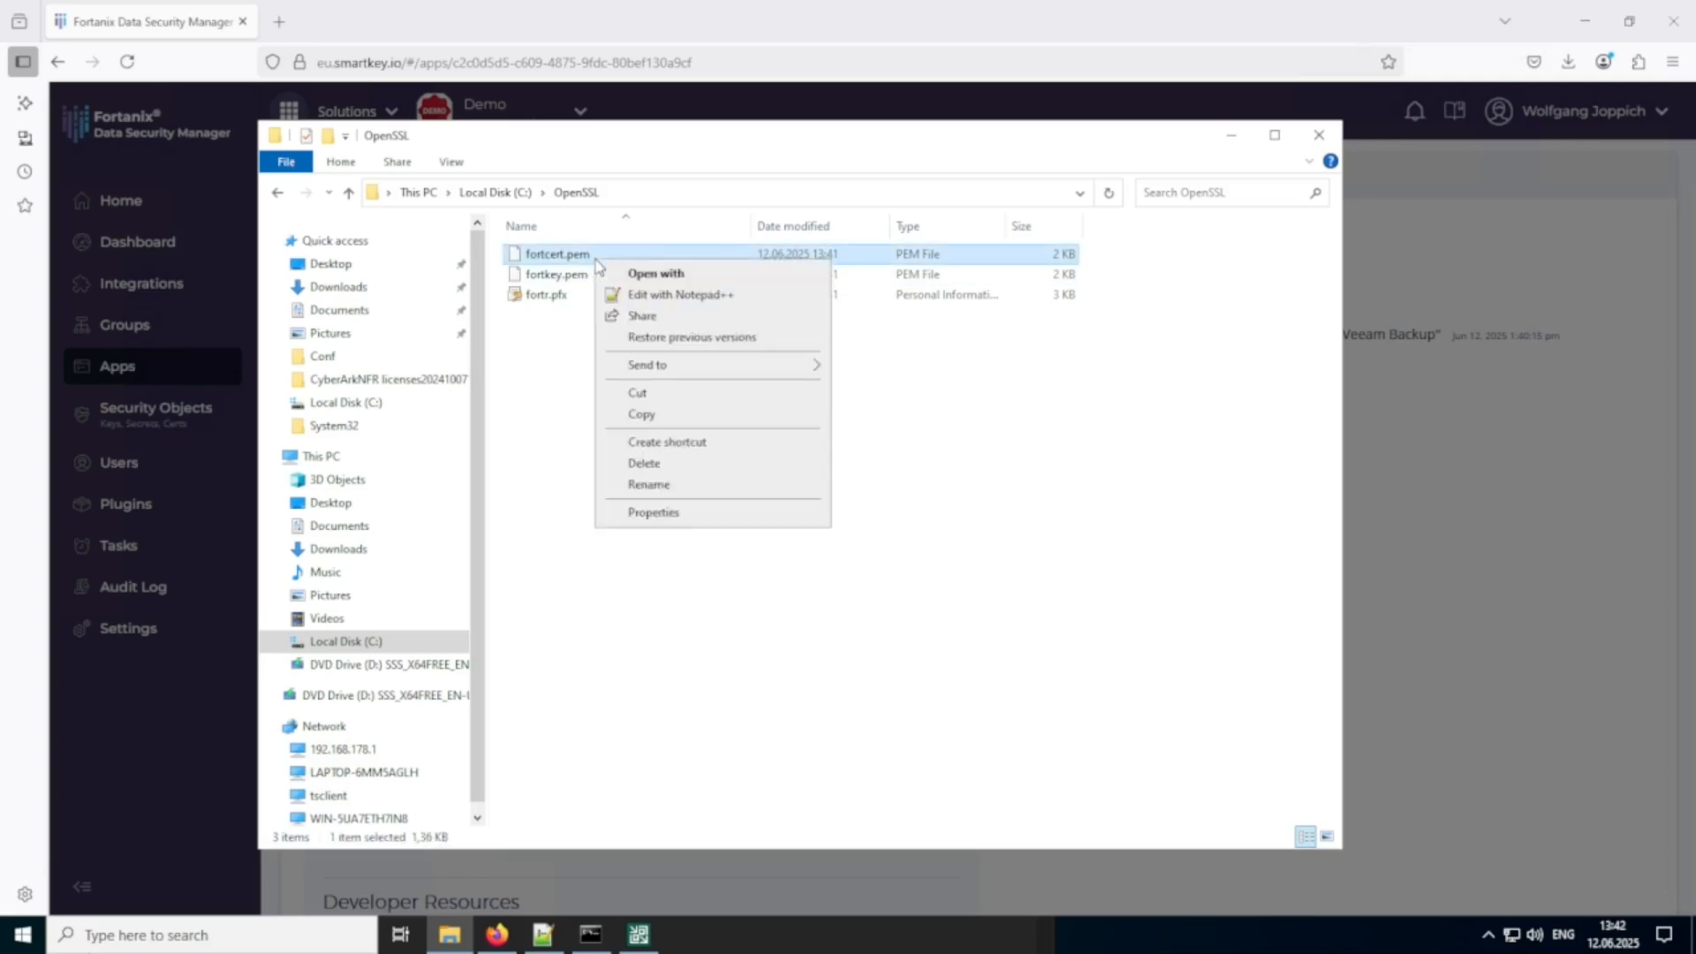
click(654, 298)
drag(533, 772, 645, 175)
drag(679, 636, 229, 251)
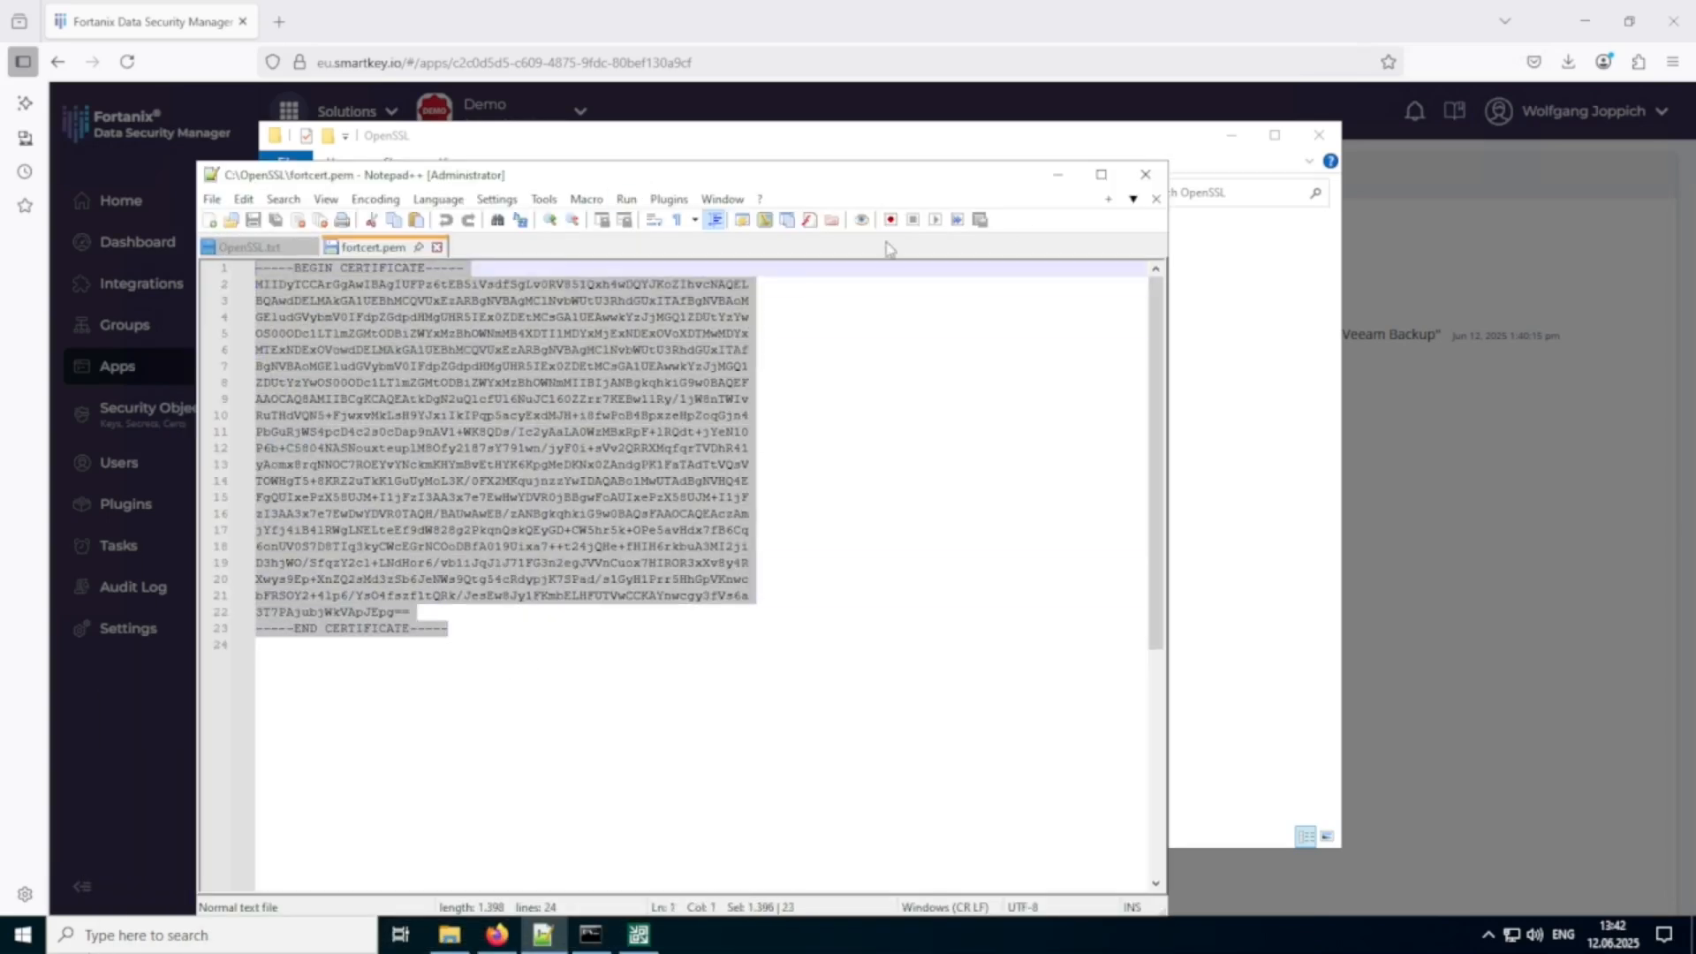
Minimize Notepad++ and File Explorer and paste the copied certificate text as the app's new certificate.
click(1057, 175)
click(1229, 141)
click(673, 353)
text(-----BEGIN CERTIFICATE----- MIIDyTCCArGgAwIBAgIUFPz6tEB5iVsdfSgLv0RV851Qxh4wDQYJKoZIhvcNAQEL BQAwdDELMAkGA1UEBhMCQVUxEzARBgNVBAgMClNvbWUtU3RhdGUxITAfBgNVBAoM GEludGVybmV0IFdpZGdpdHMgUHR5IEx0ZDEtMCsGA1UEAwwkYzJjMGQ1ZDUtYzYw OS00ODc1LTlmZGMtODBiZWYxMzBhOWNmMB4XDTI1MDYxMjExNDExOVoXDTMwMDYx MTExNDExOVowdDELMAkGA1UEBhMCQVUxEzARBgNVBAgMClNvbWUtU3RhdGUxITAf BgNVBAoMGEludGVybmV0IFdpZGdpdHMgUHR5IEx0ZDEtMCsGA1UEAwwkYzJjMGQ1 ZDUtYzYwOS00ODc1LTlmZGMtODBiZWYxMzBhOWNmMIIBIjANBgkqhkiG9w0BAQEF AAOCAQ8AMIIBCgKCAQEAtkDgN2uQlcfUl6NuJC160ZZrr7KEBw1lRy/1jW8nTWlv RuTHdVQN5+FjwxvMkLsH9YJxiIkIPqp5acyExdMJH+i8fwPoB4BpxzeHpZoqGjn4 PbGuRjWS4pcD4c2s0cDap9nAV1+WK8QDs/Ic2yAaLA0WzMBxRpF+lRQdt+jYeN10 P6b+C5804NASNouxteuplM8Ofy2187sY791wn/jyF0i+sVv2QRRXMqfqrTVDhR41 yAomx8rqNNOC7ROEYvYNckmKHYmBvEtHYK6KpgMeDKNx0ZAndgPK1FaTAdTtVQsV TOWHgT5+8KRZ2uTkK1GuUyMoL3K/0FX2MKqujnzzYwIDAQABo1MwUTAdBgNVHQ4E FgQUIxePzX58UJM+I1jFzI3AA3x7e7EwHwYDVR0jBBgwFoAUIxePzX58UJM+I1jF zI3AA3x7e7EwDwYDVR0TAQH/BAUwAwEB/zANBgkqhkiG9w0BAQsFAAOCAQEAczAm jYfj4iB4lRWgLNELteEf9dW828g2PkqnQskQEyGD+CW5hr5k+OPe5avHdx7fB6Cq 6onUV0S7D8TIq3kyCWcEGrNCOoDBfA019Uixa7++t24jQHe+fHIH6rkbuA3MI2ji D3hjWO/SfqzY2cl+LNdHor6/vb1iJqJJ71FG3n2egJVnCuox7HIROR3xXv8y4R Xwys9Ep+XnZQ2sMd3zSb6JeNWs9Qtg54cRdypjK7SPad/s1GyH1Prr5HhGpVKnwc bFRSOY2+4lp6/YsO4fszf1tQRk/JesEw8Jy1FKmbELHFUTVwCCKAYnwcgy3fVs6a 3T7PAjubjWkVApJEpg== -----END CERTIFICATE-----)
Acknowledge replacing the existing authentication and the cutoff for clients using it, and update the app with the certificate.
scroll(790, 481, down, 5)
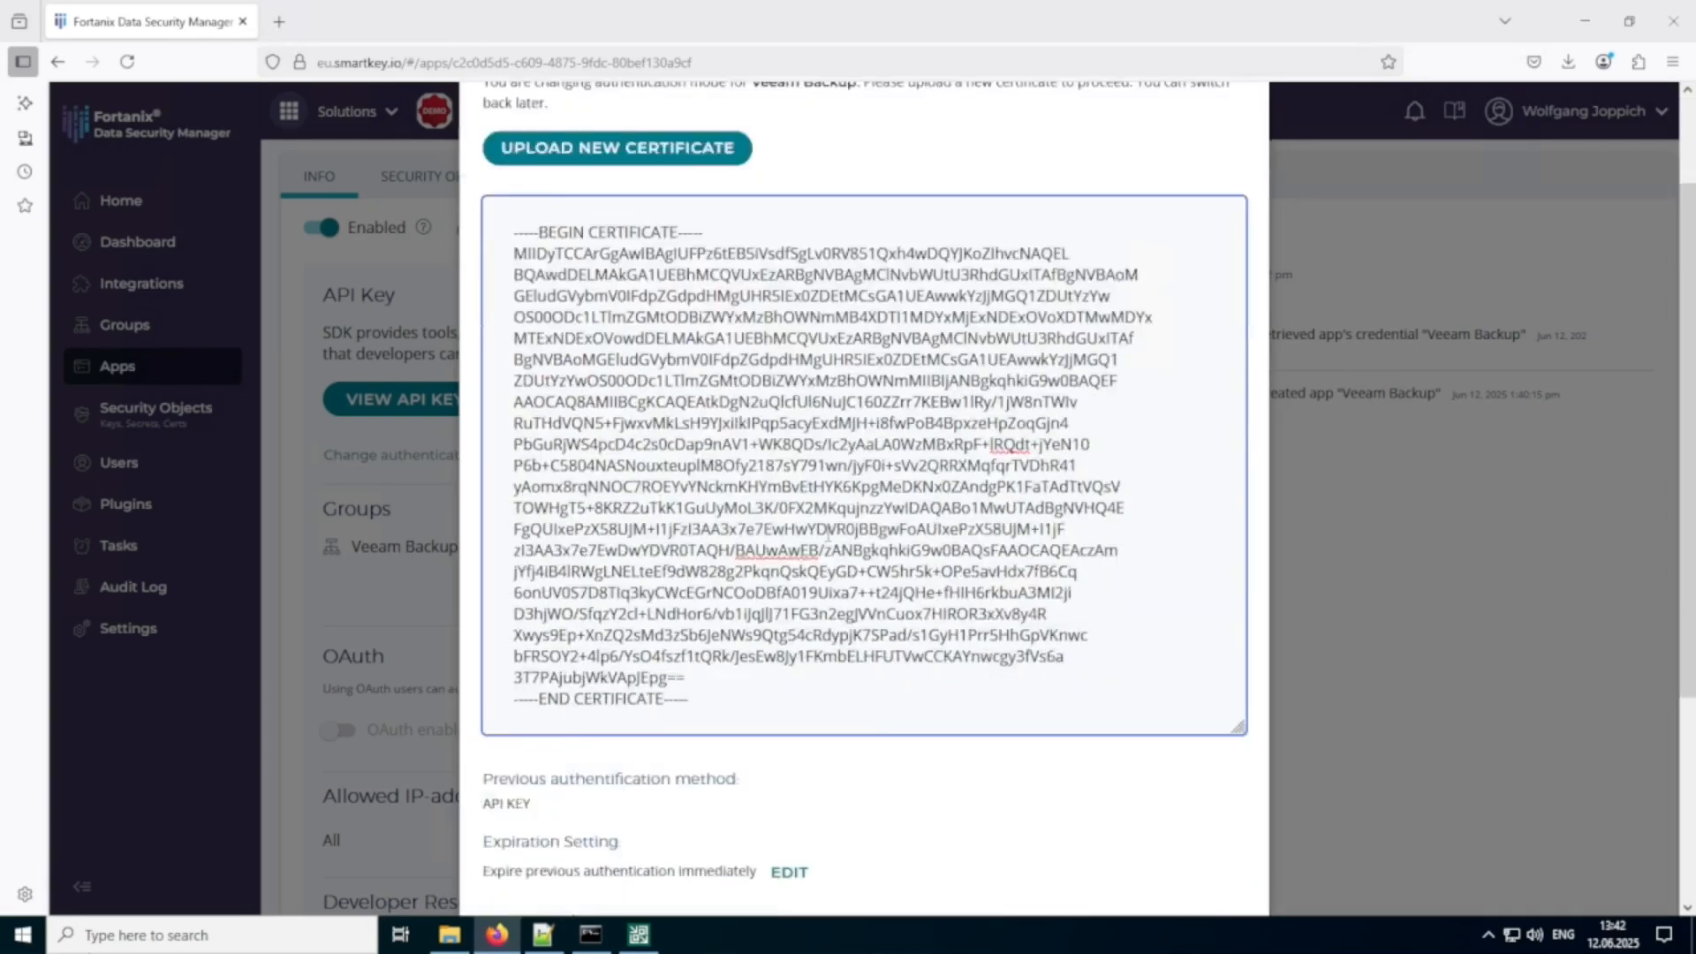
click(511, 687)
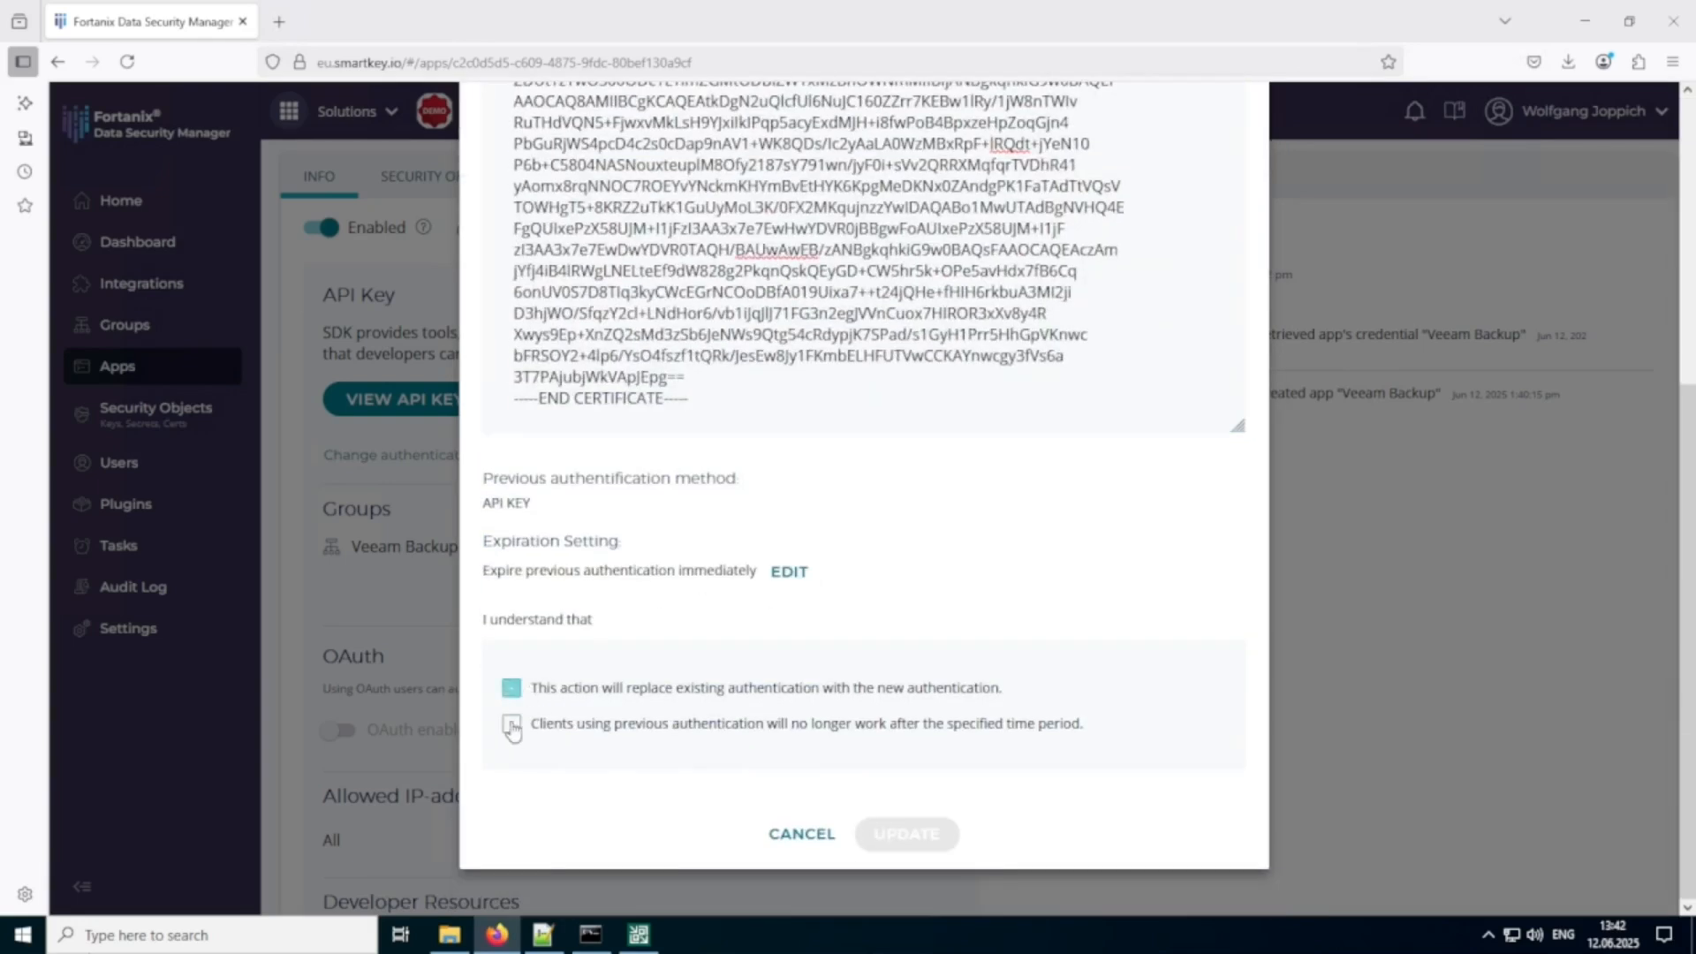
click(512, 724)
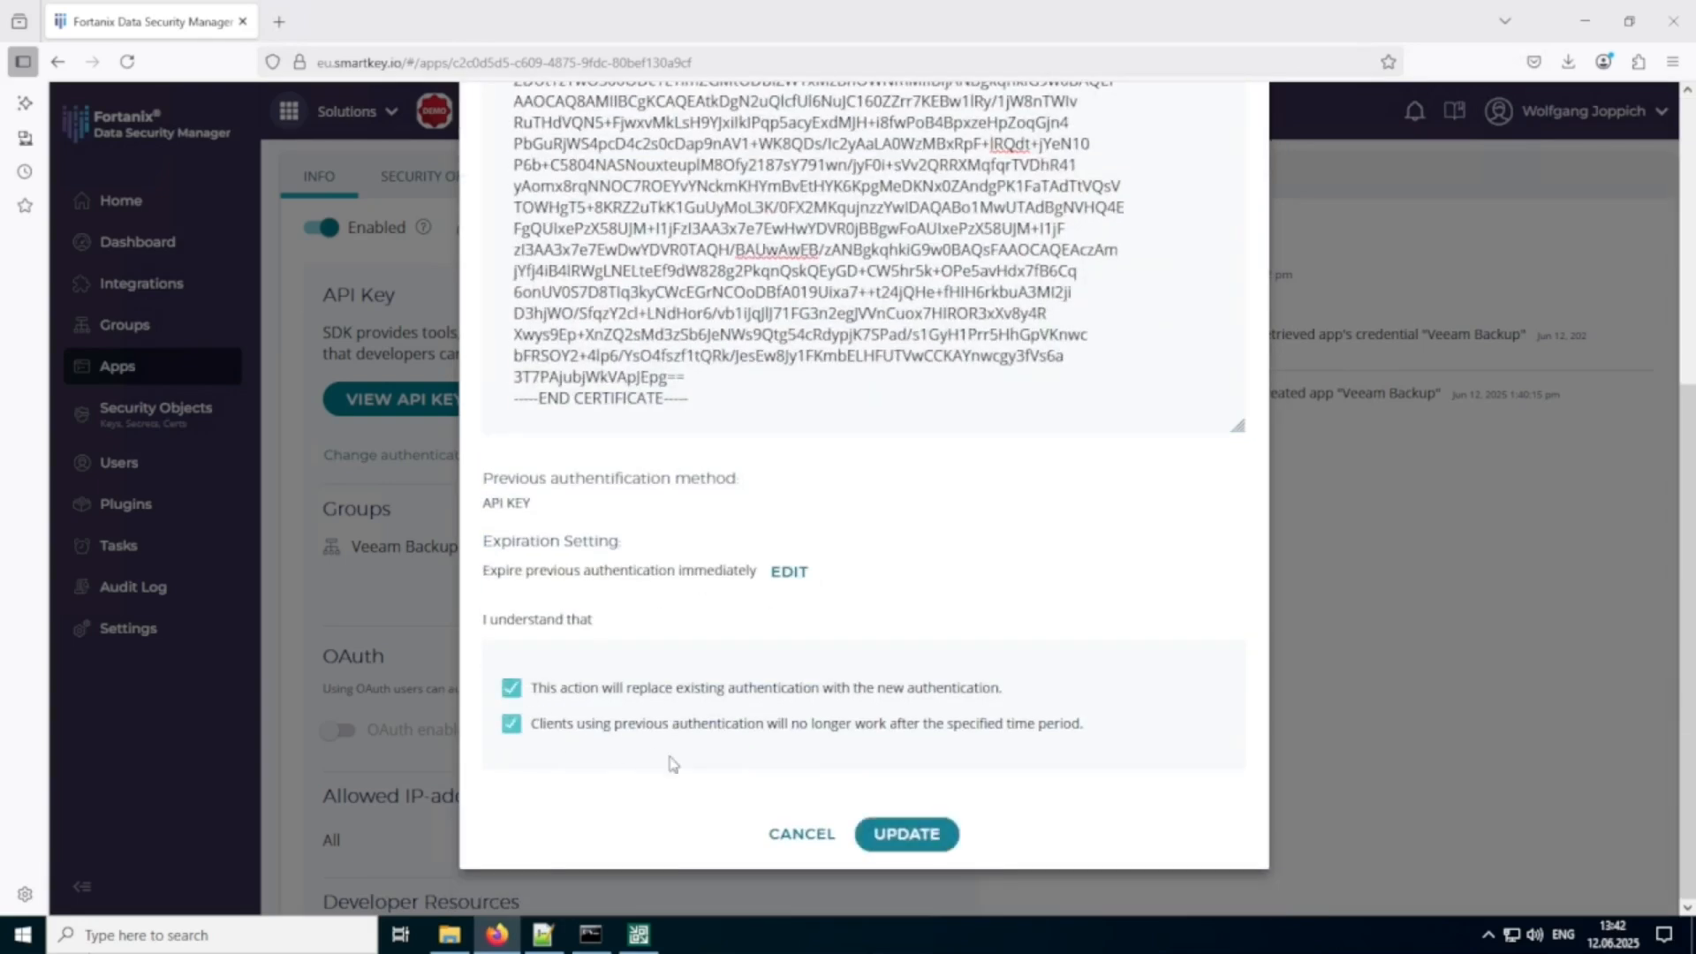
click(920, 845)
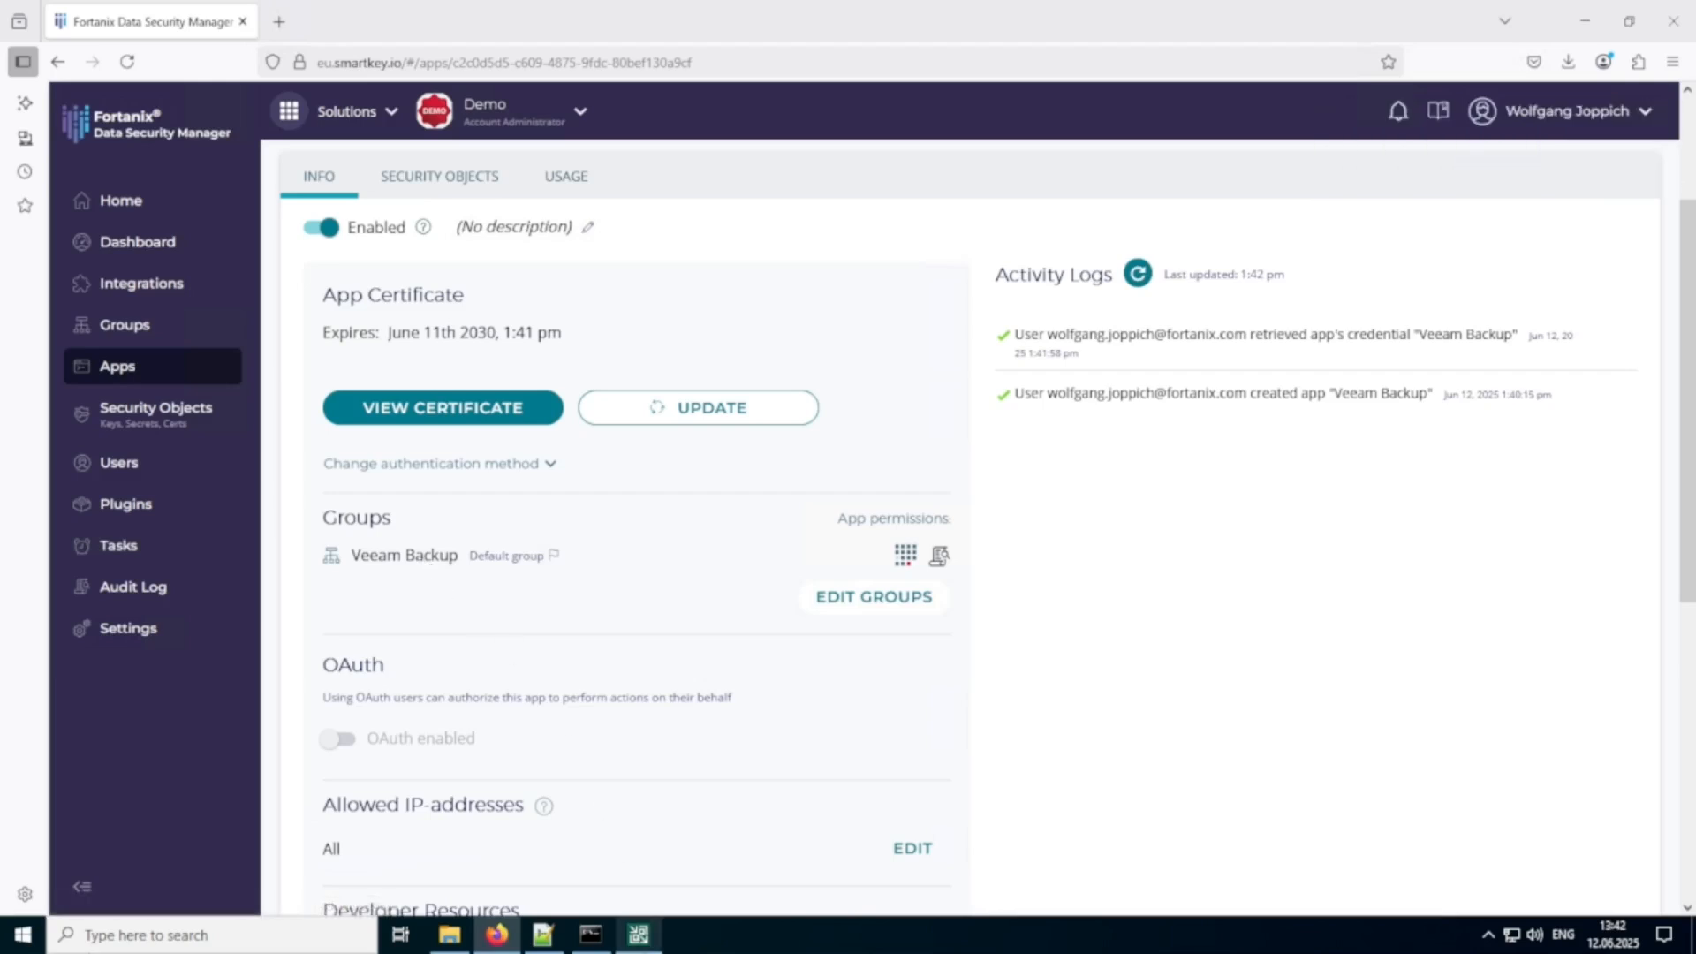
Switch to Veeam Backup and Replication and choose to import the KMS server's client certificate from a file.
mouse_move(651, 941)
click(694, 792)
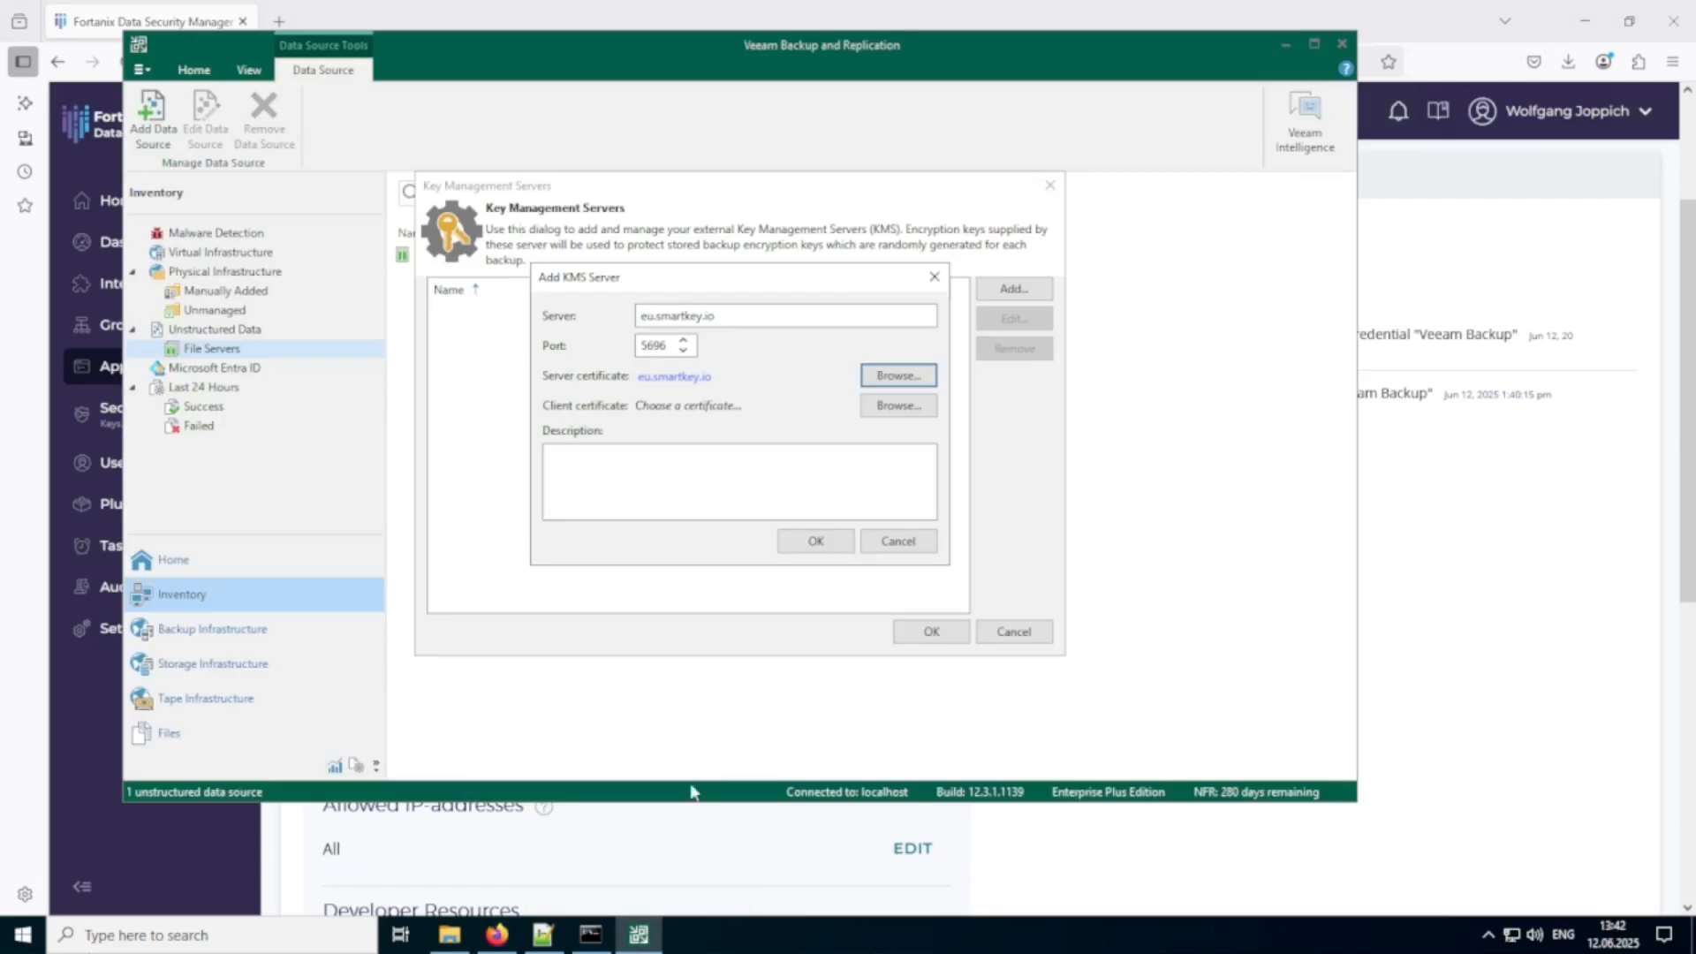
click(907, 412)
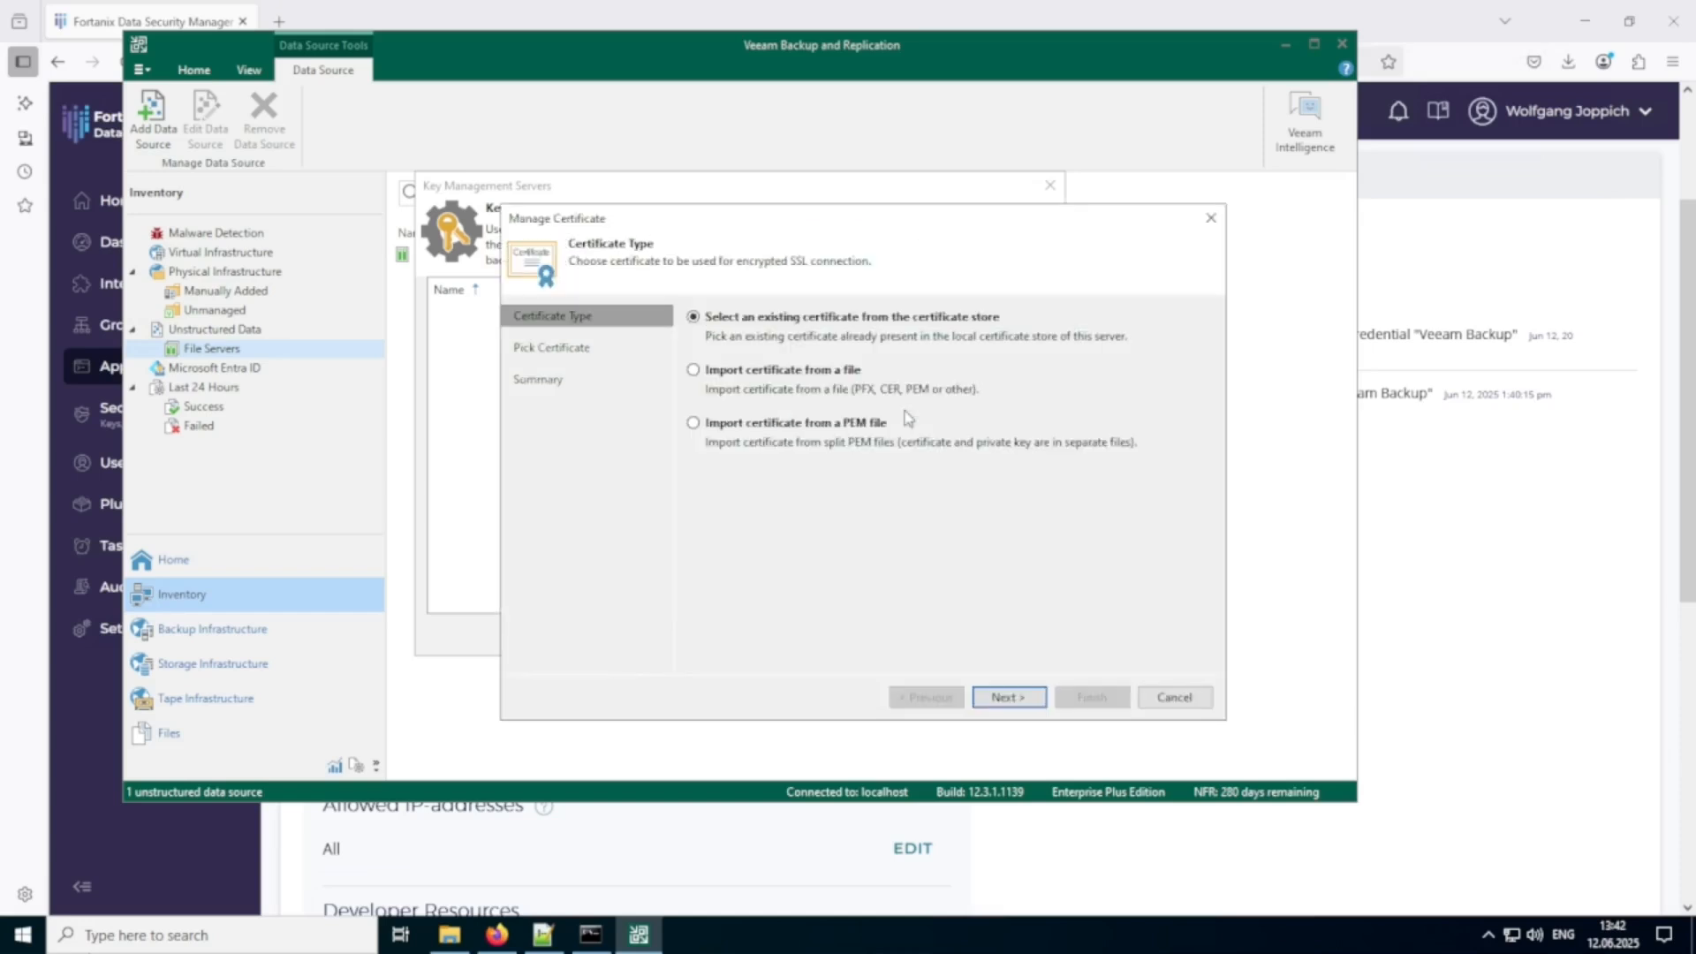
click(746, 382)
click(1016, 706)
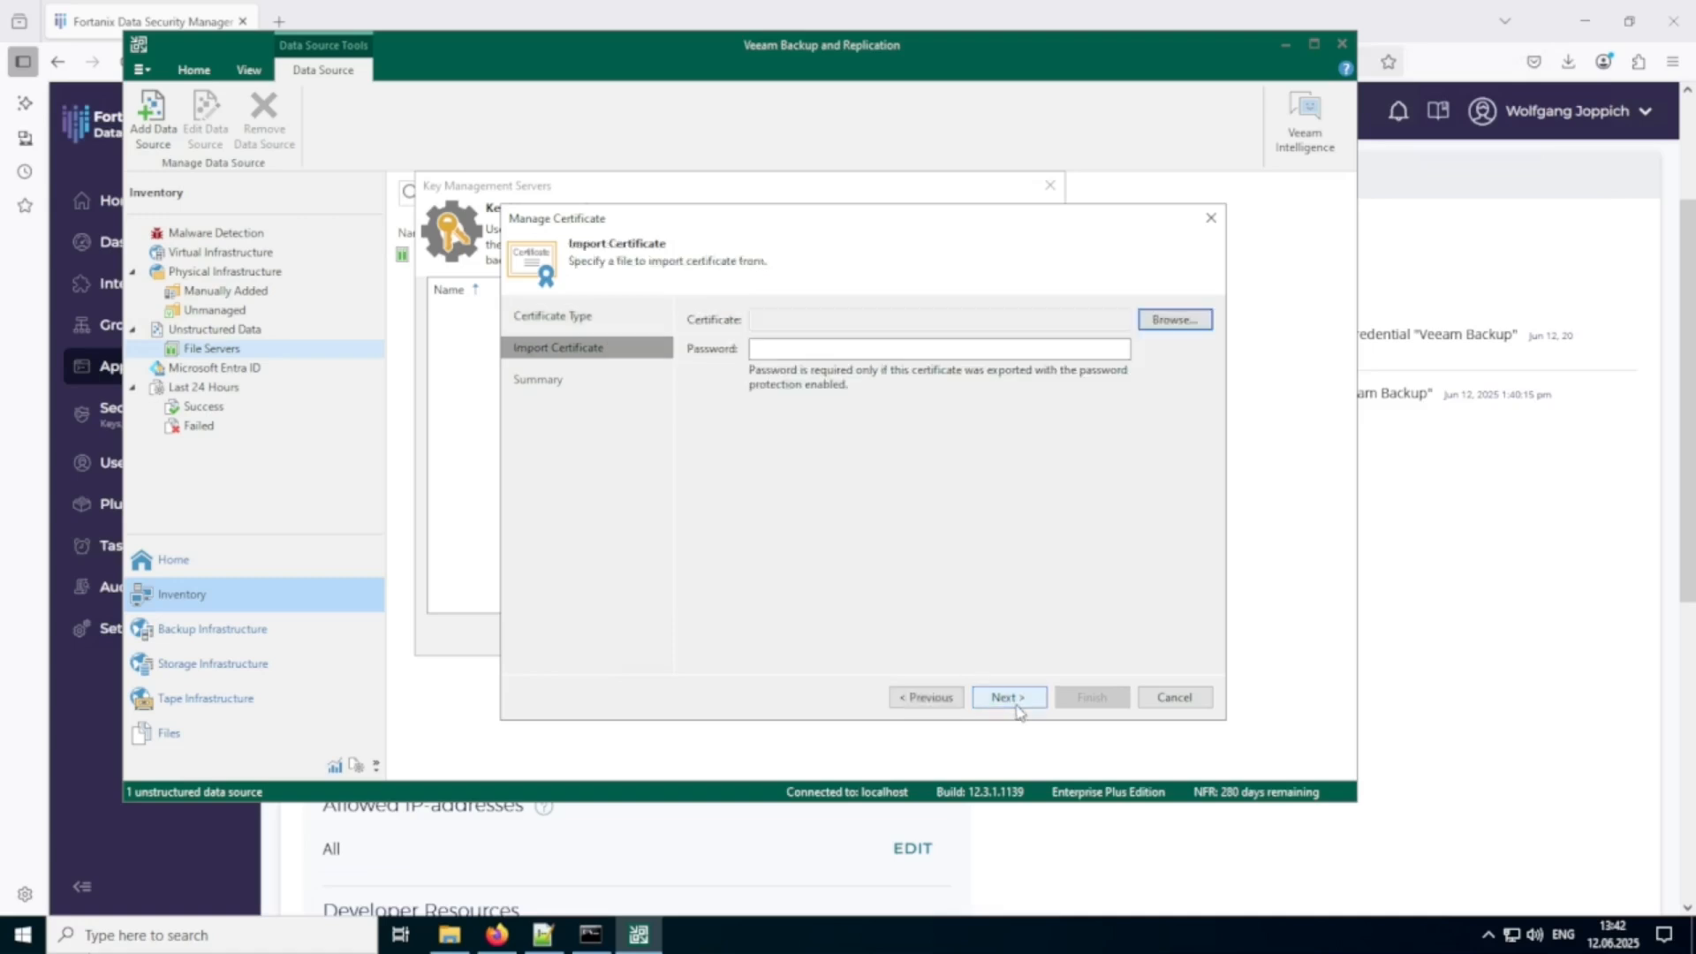
Import fortr.pfx from C:\OpenSSL as the client certificate, leaving its password blank.
click(1154, 323)
click(693, 271)
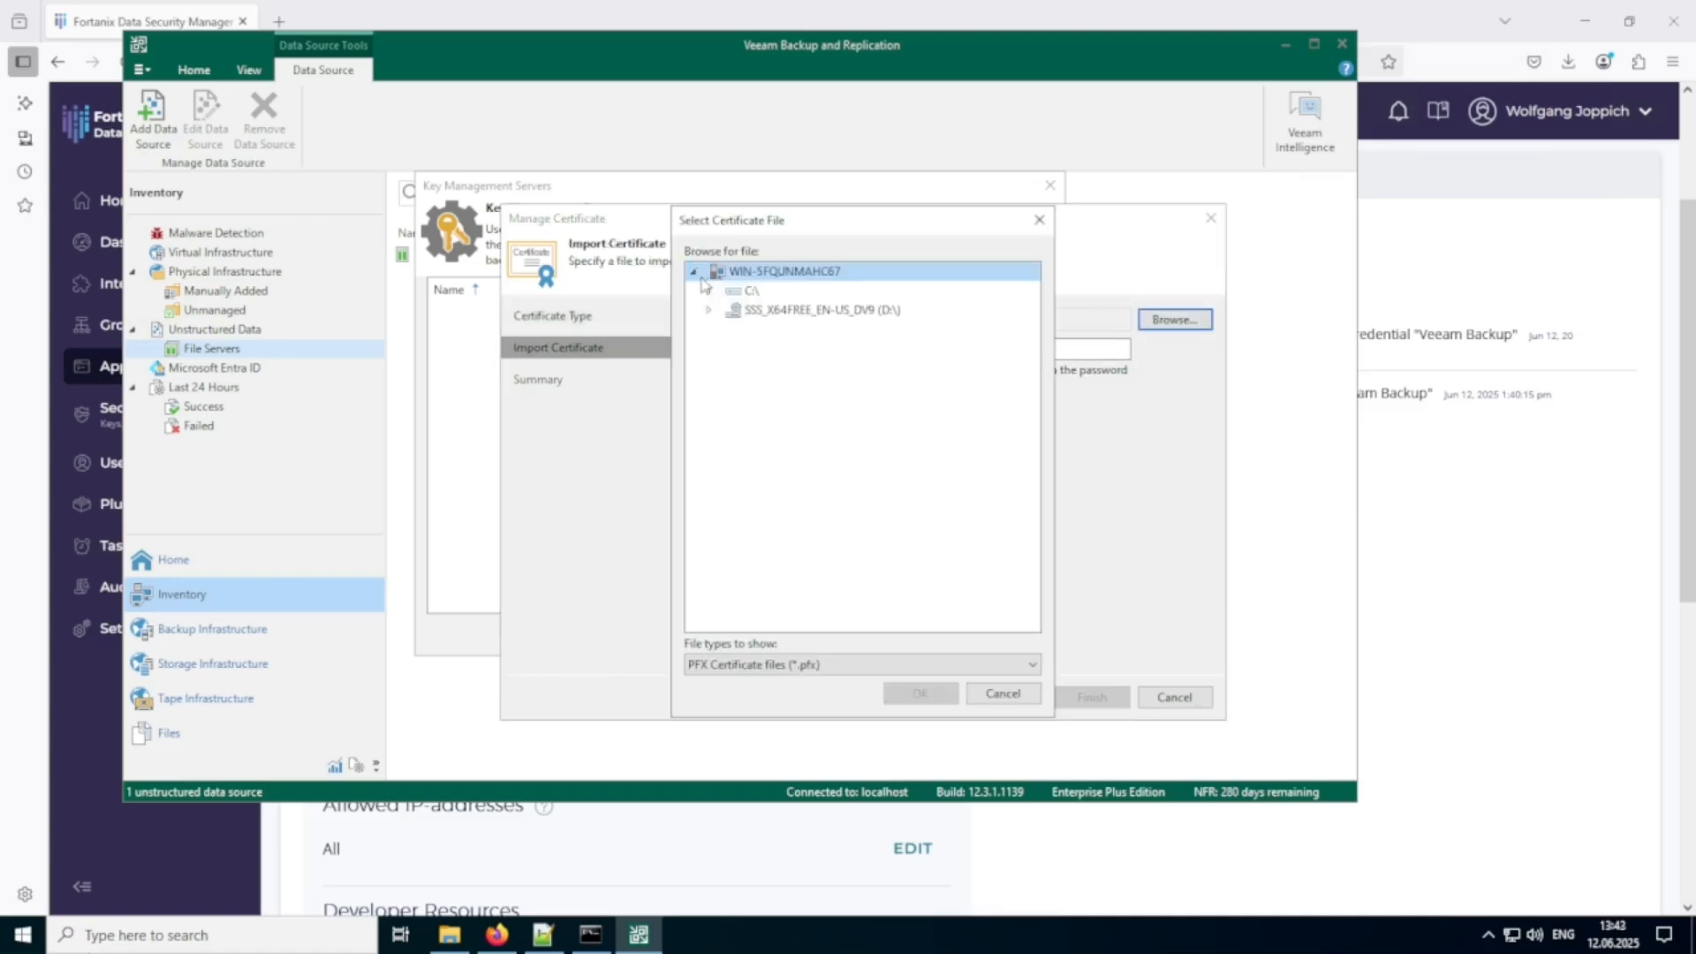
click(709, 291)
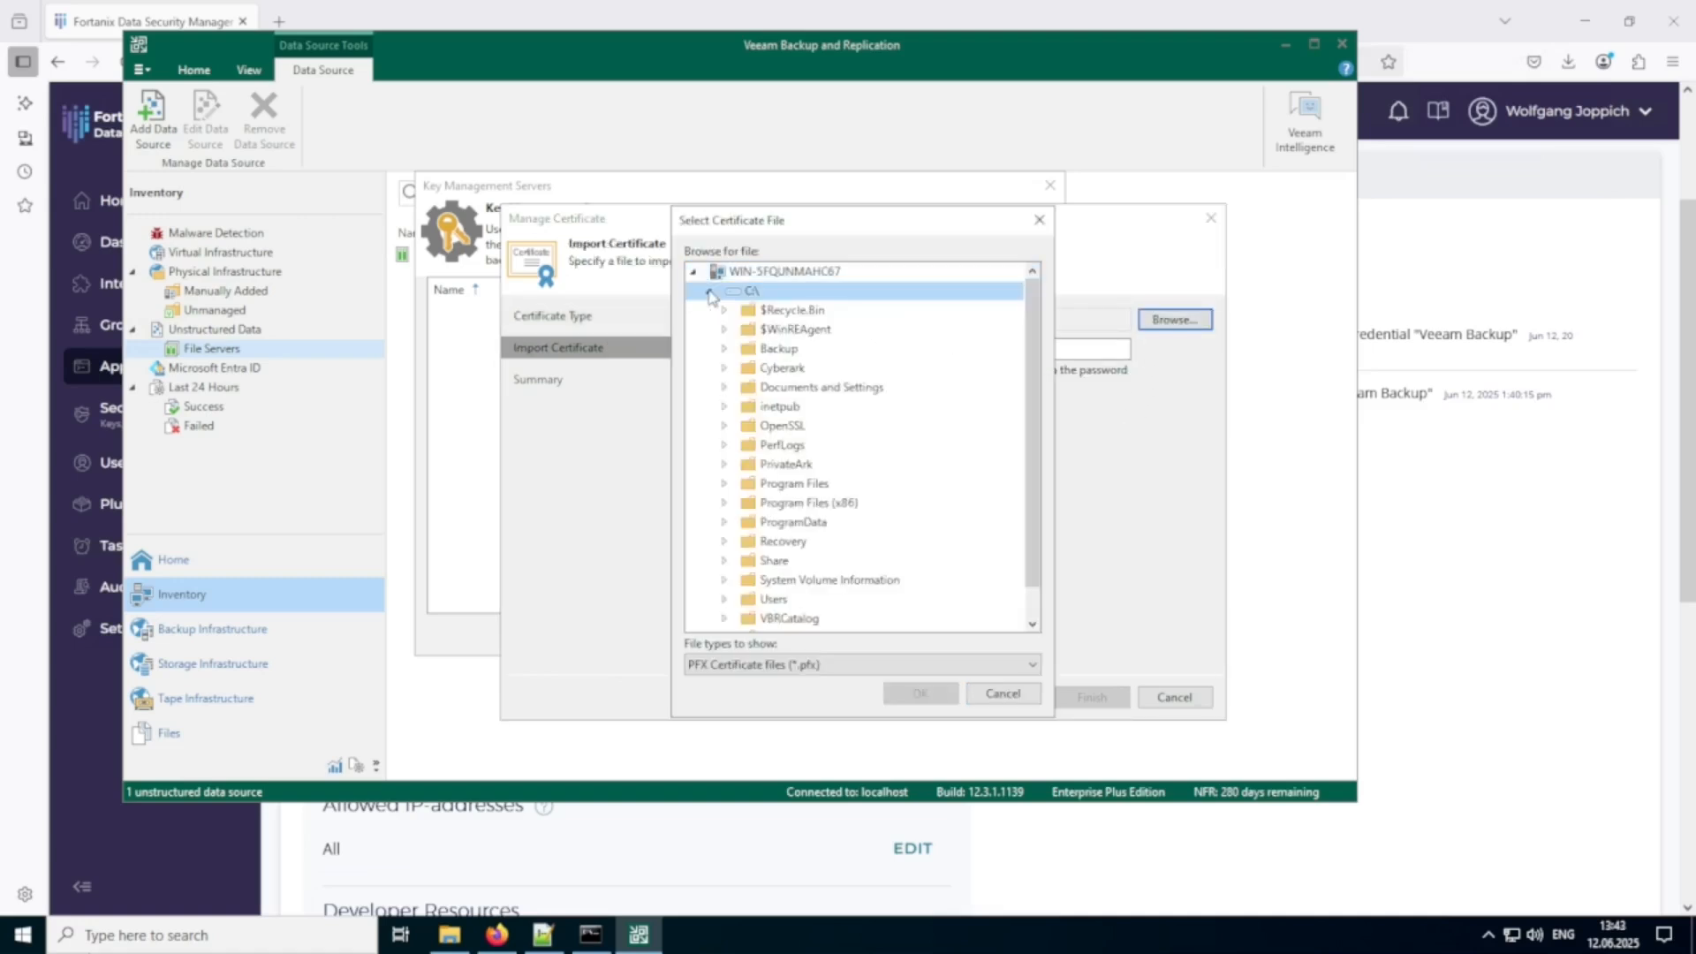
click(725, 427)
click(785, 449)
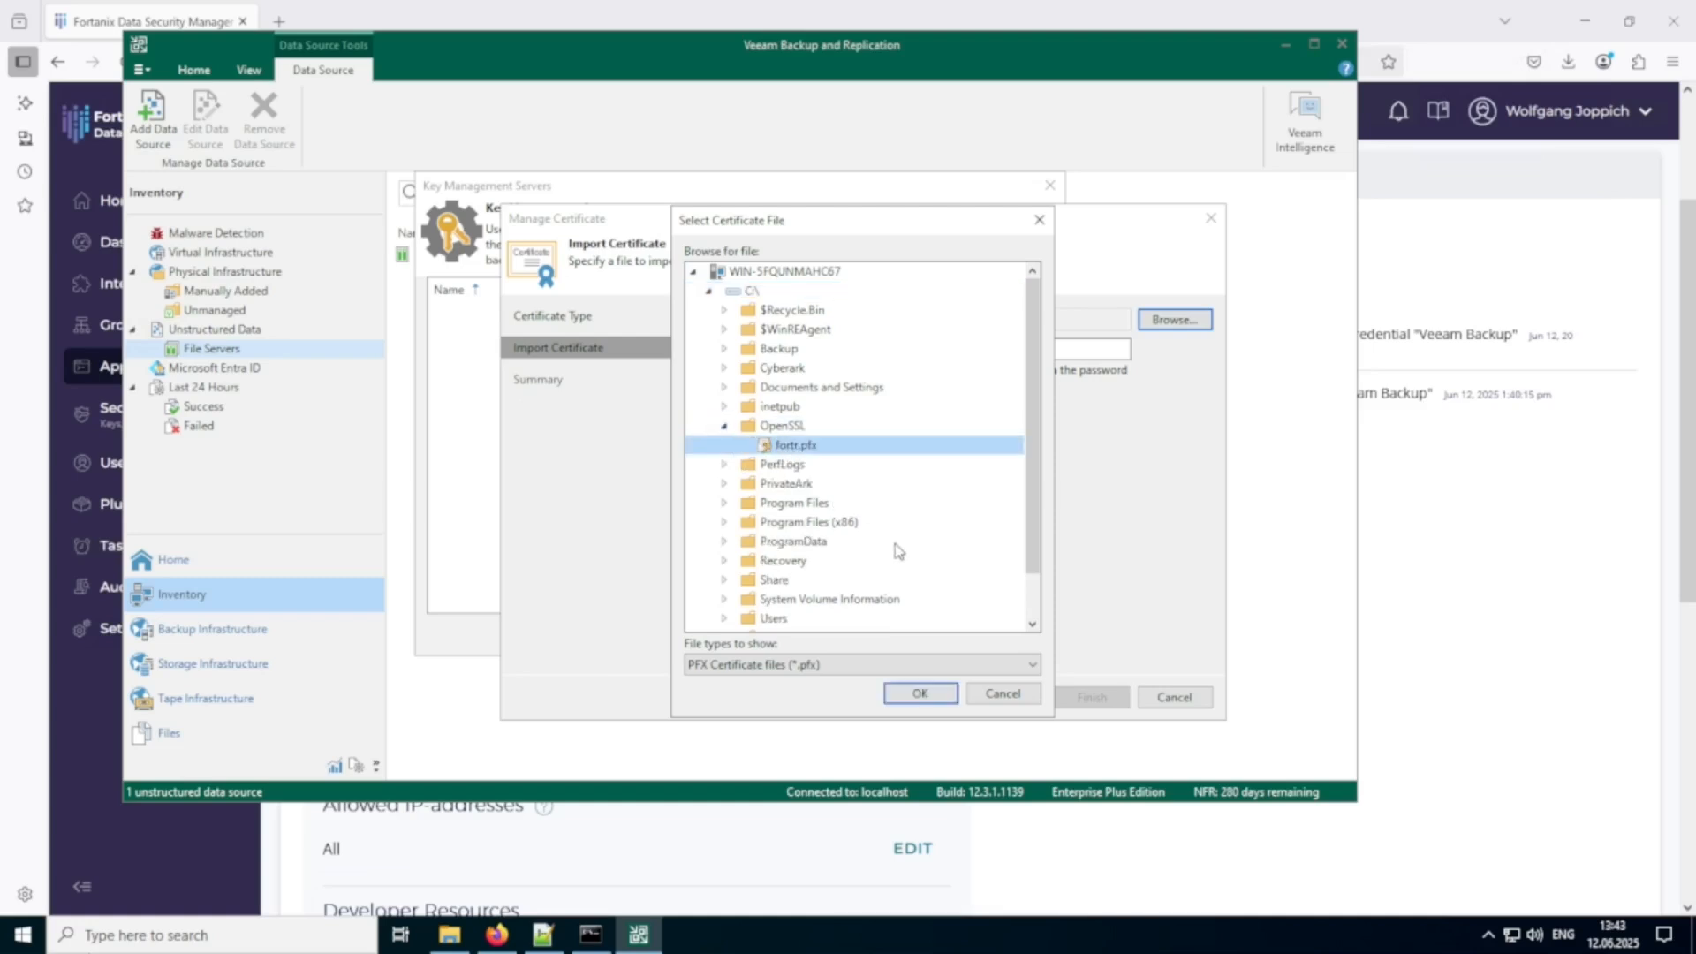
click(920, 694)
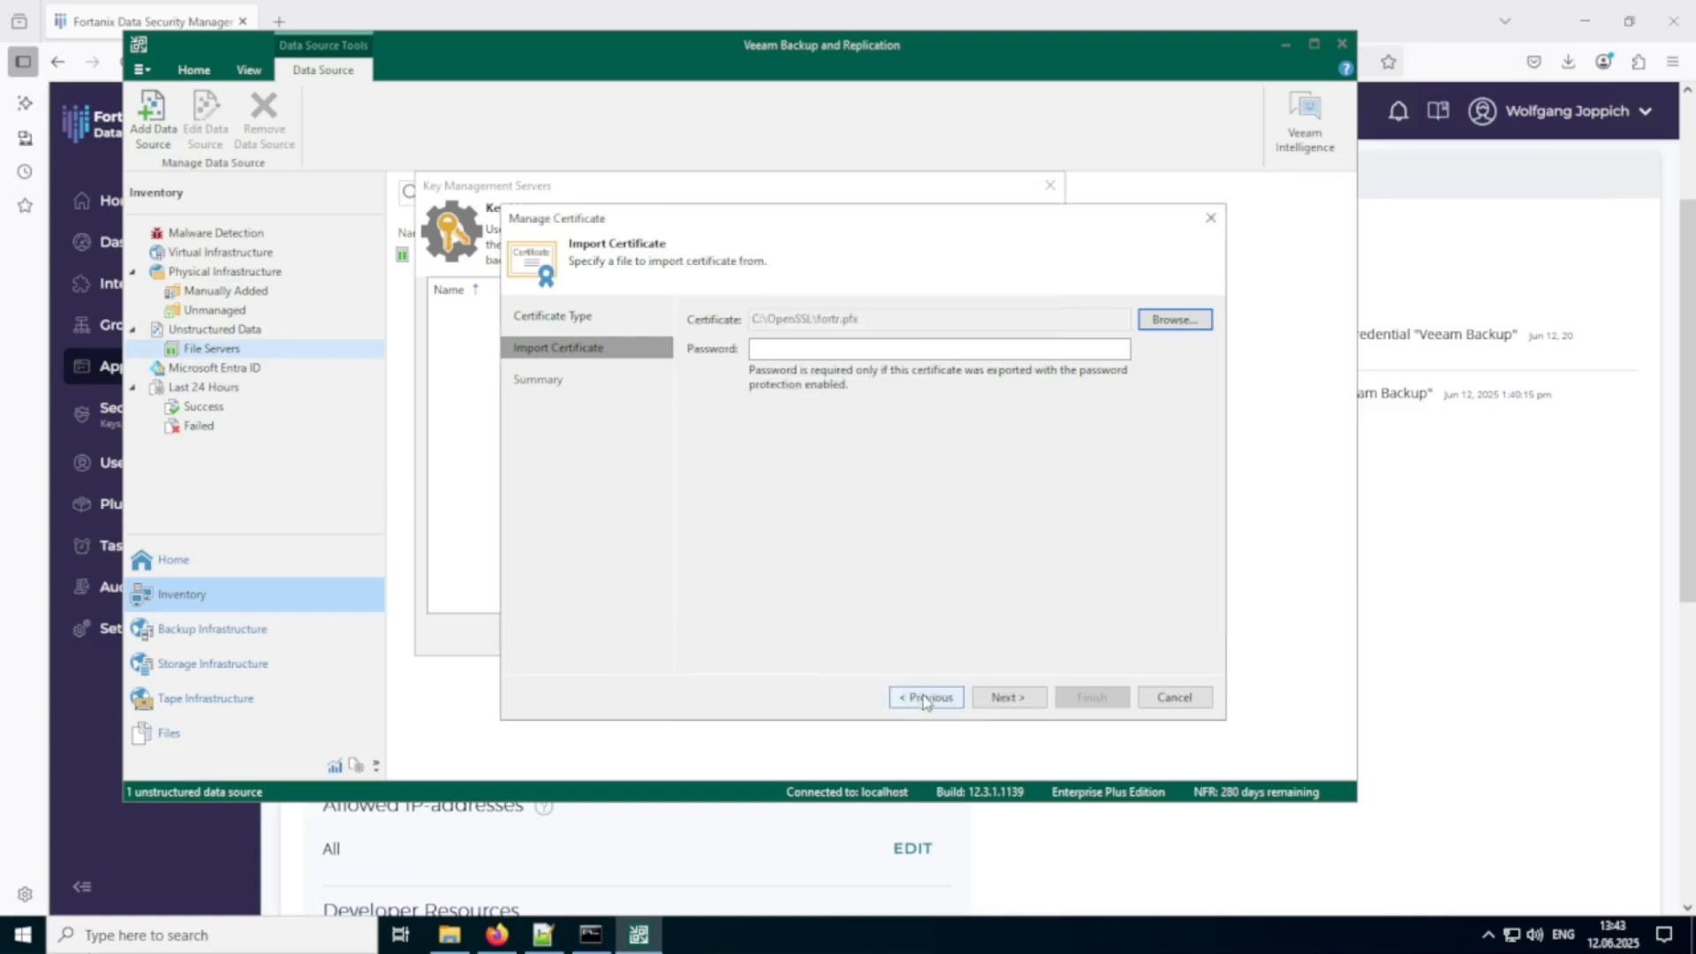
click(1003, 699)
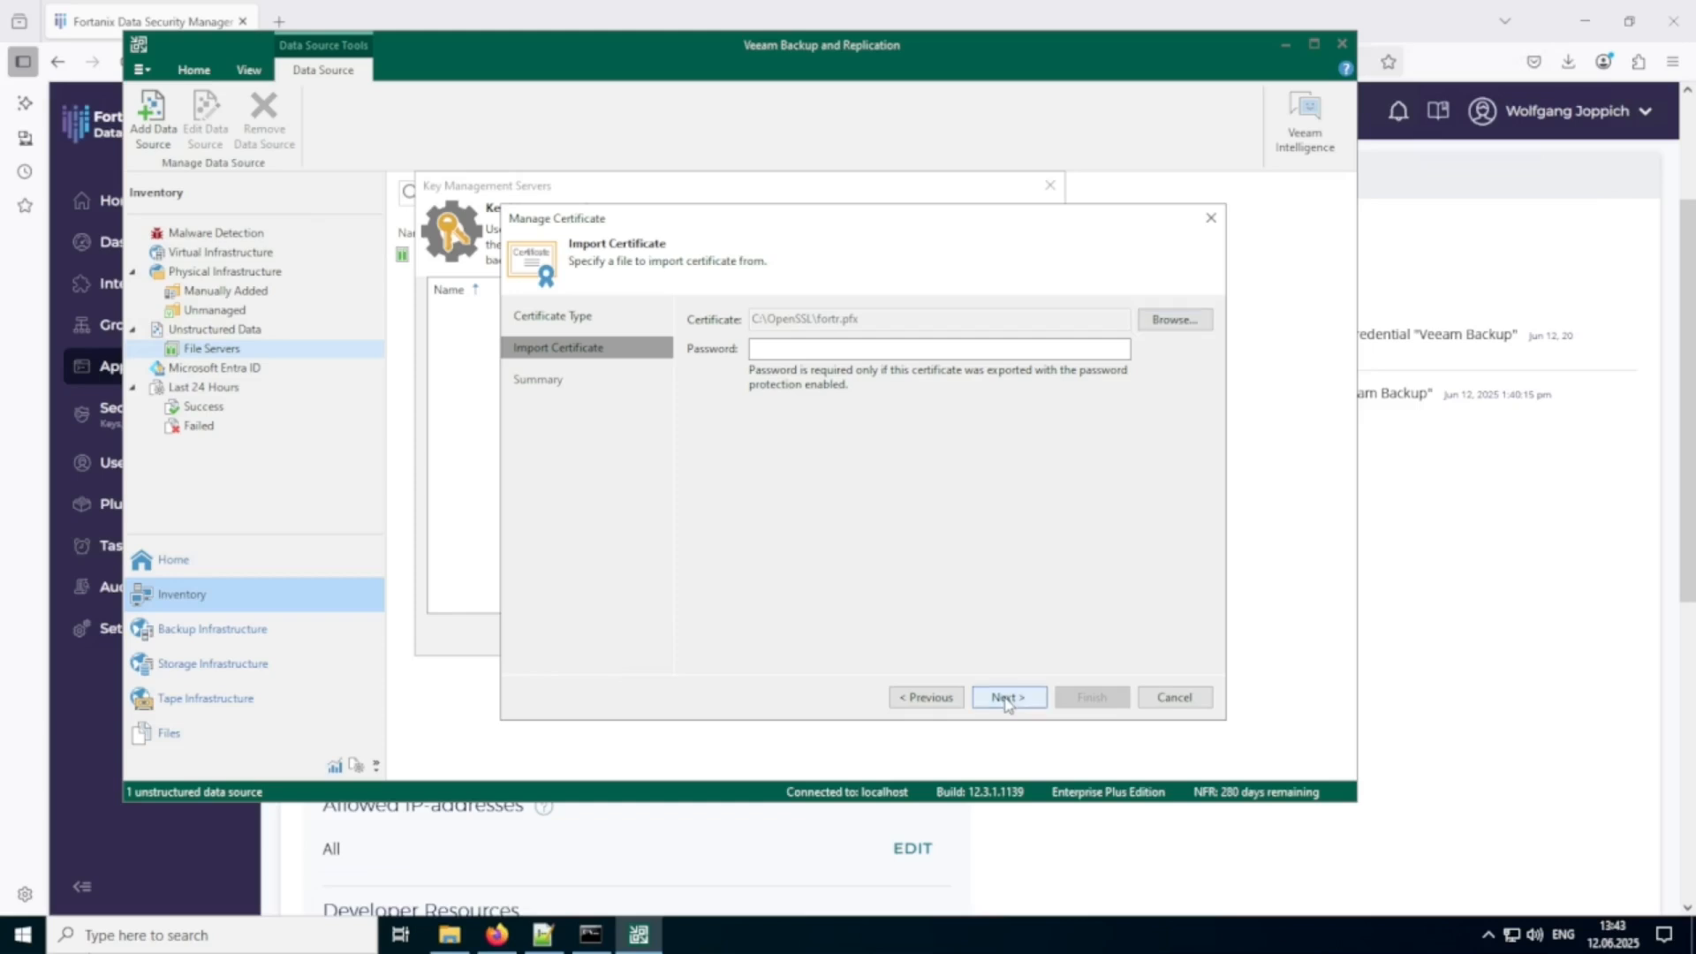
click(1103, 698)
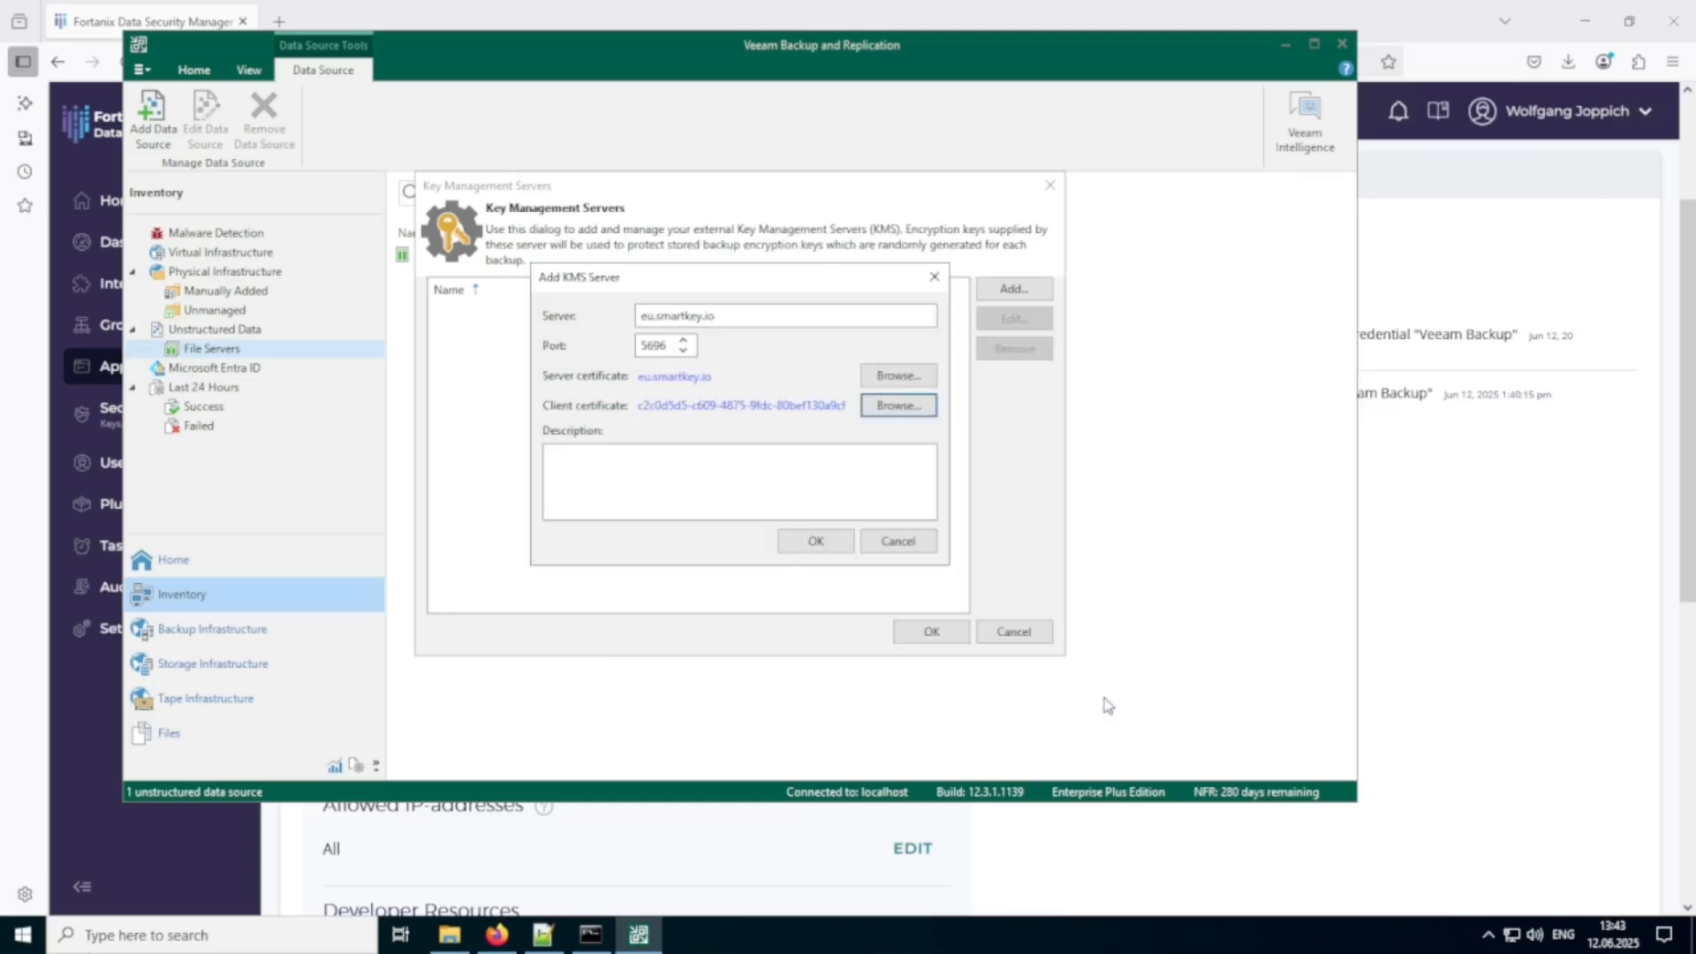
Describe the KMS server as "DSM EU SaaS", add it, and save the key management server list.
click(799, 476)
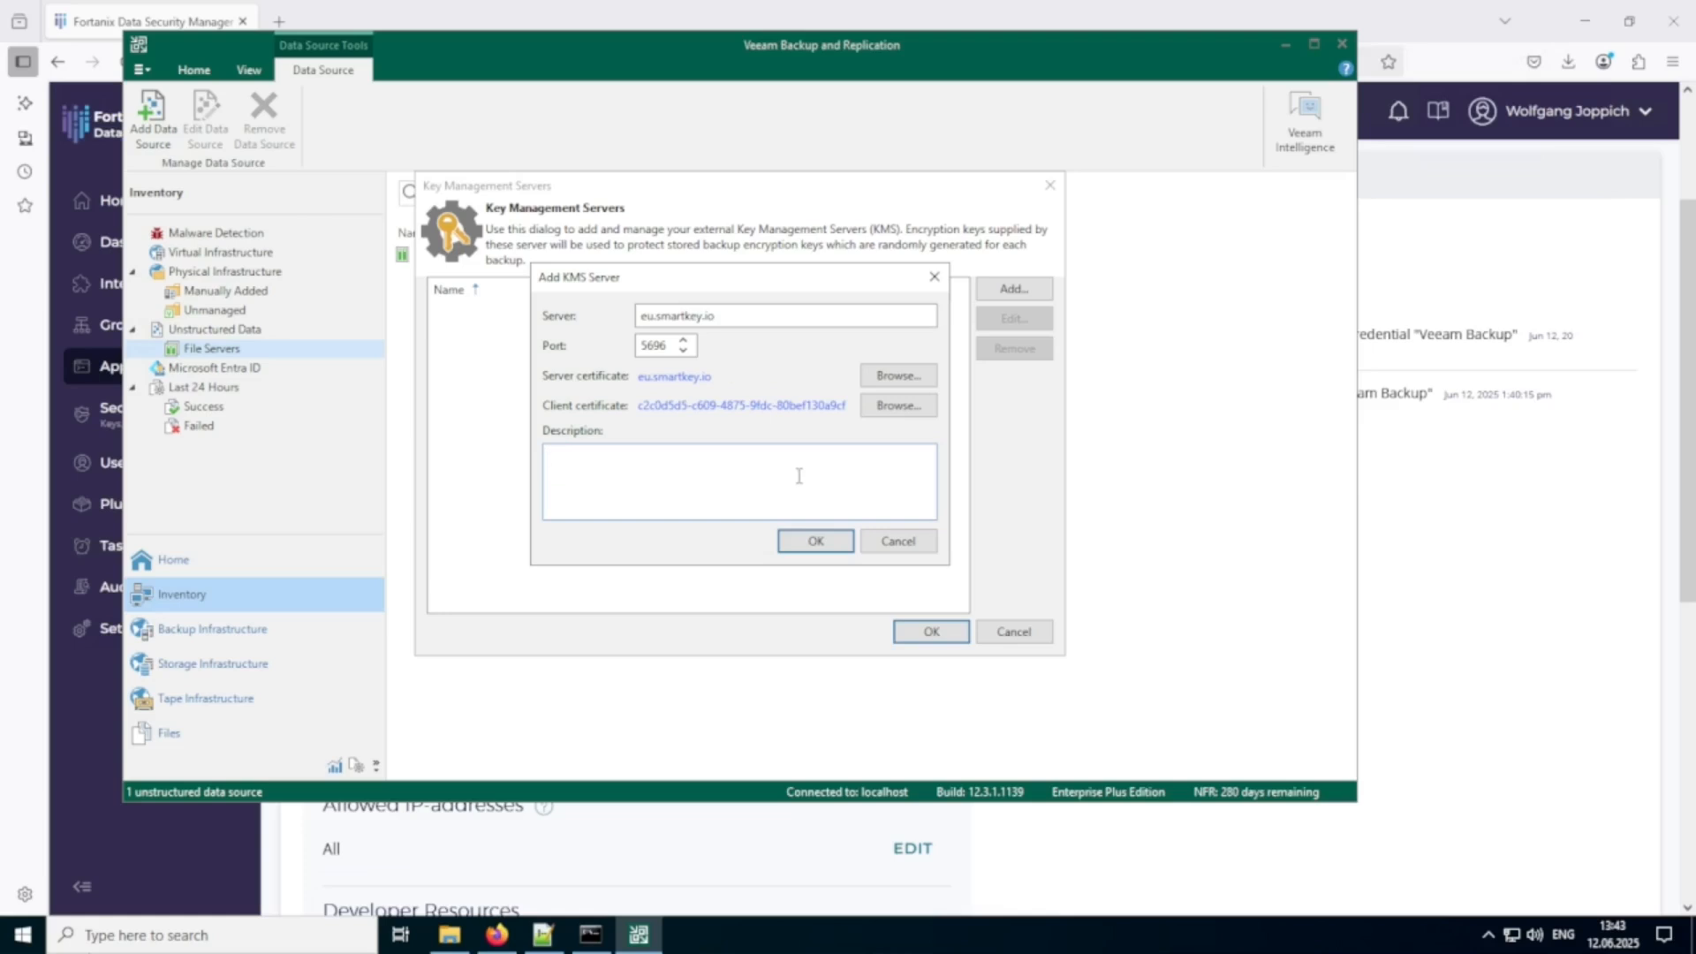
text(DSM EU SaaS)
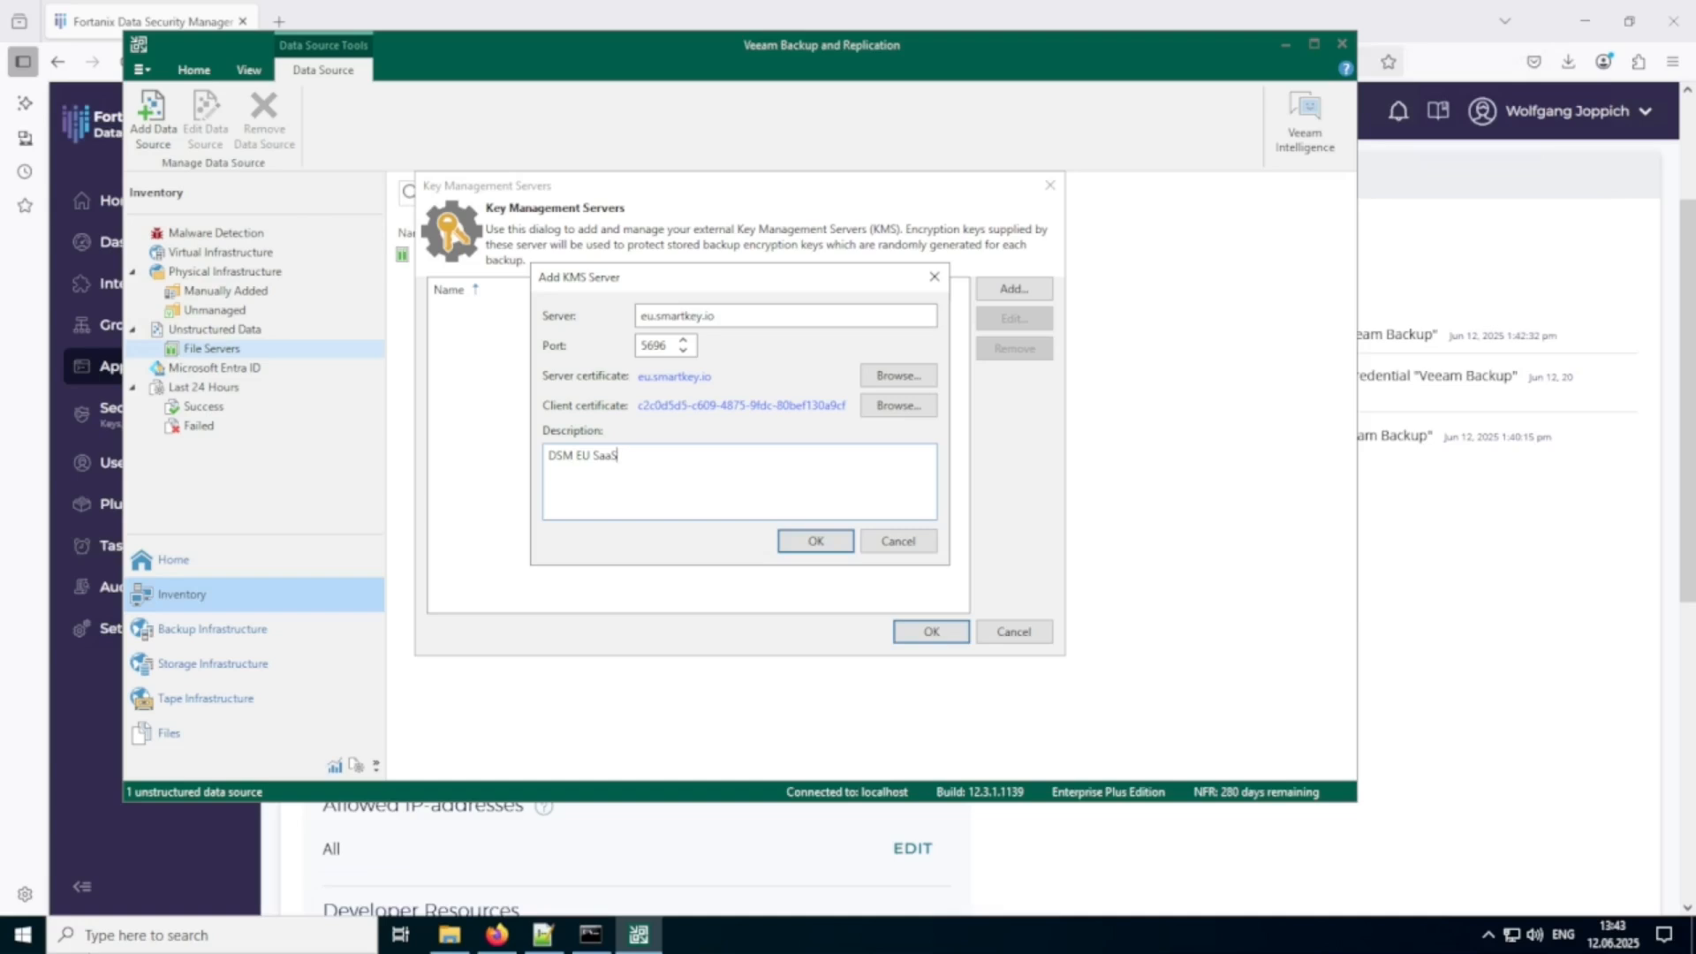
click(816, 542)
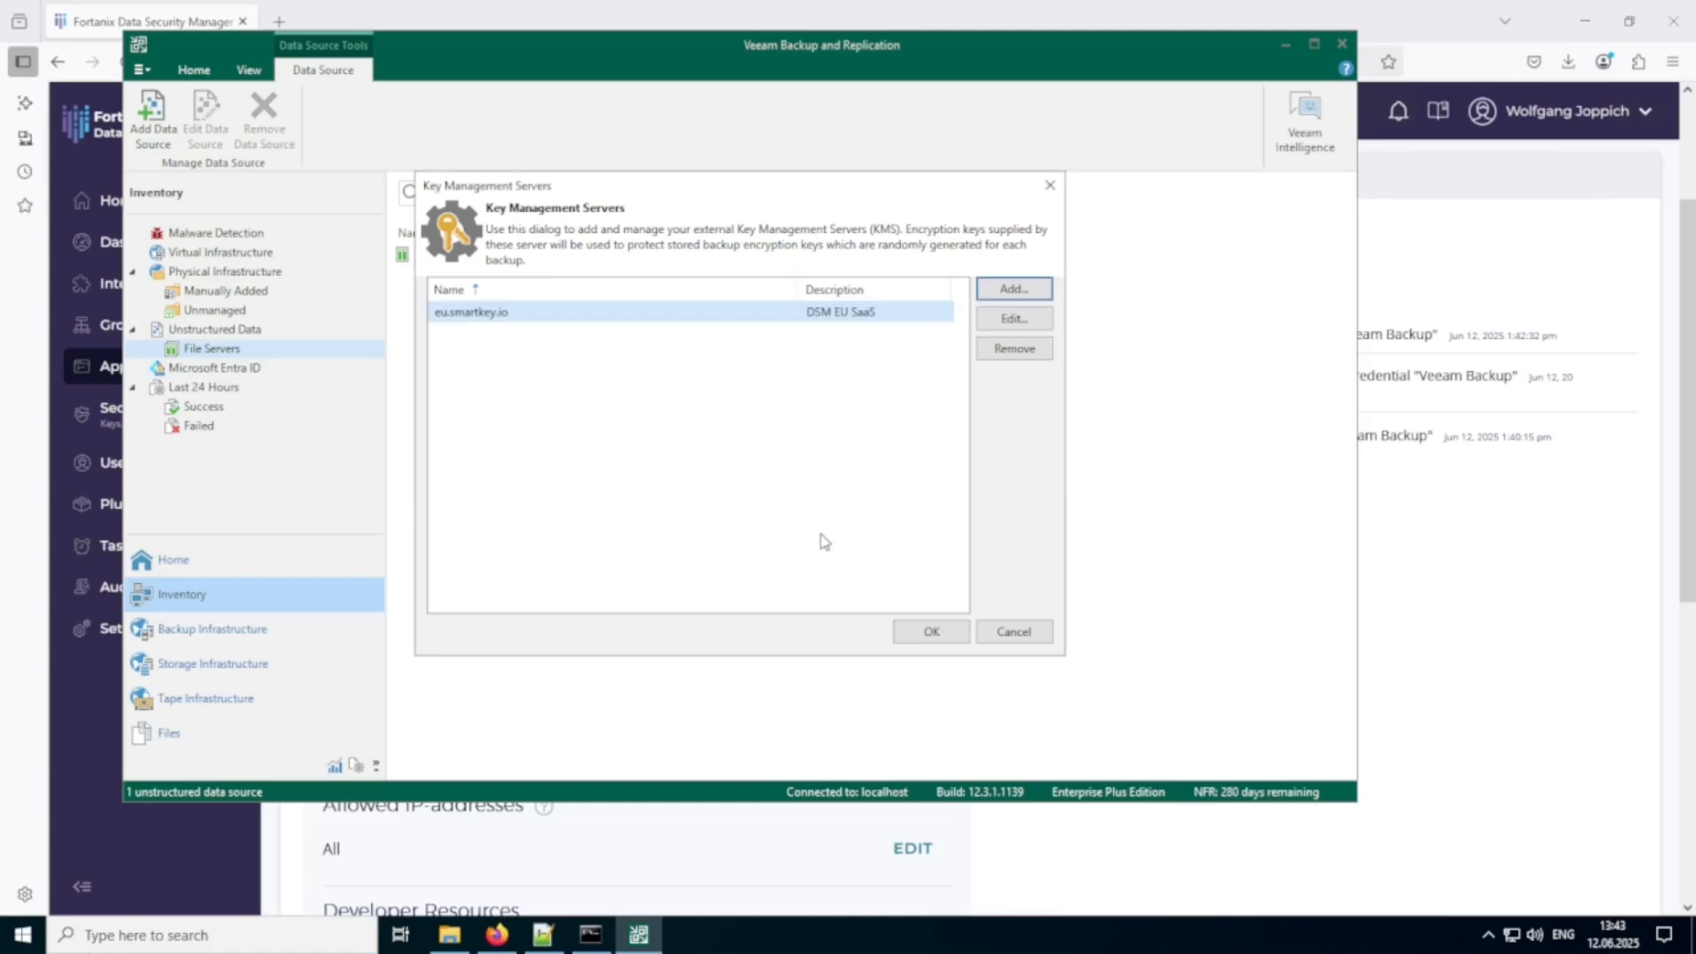
click(941, 636)
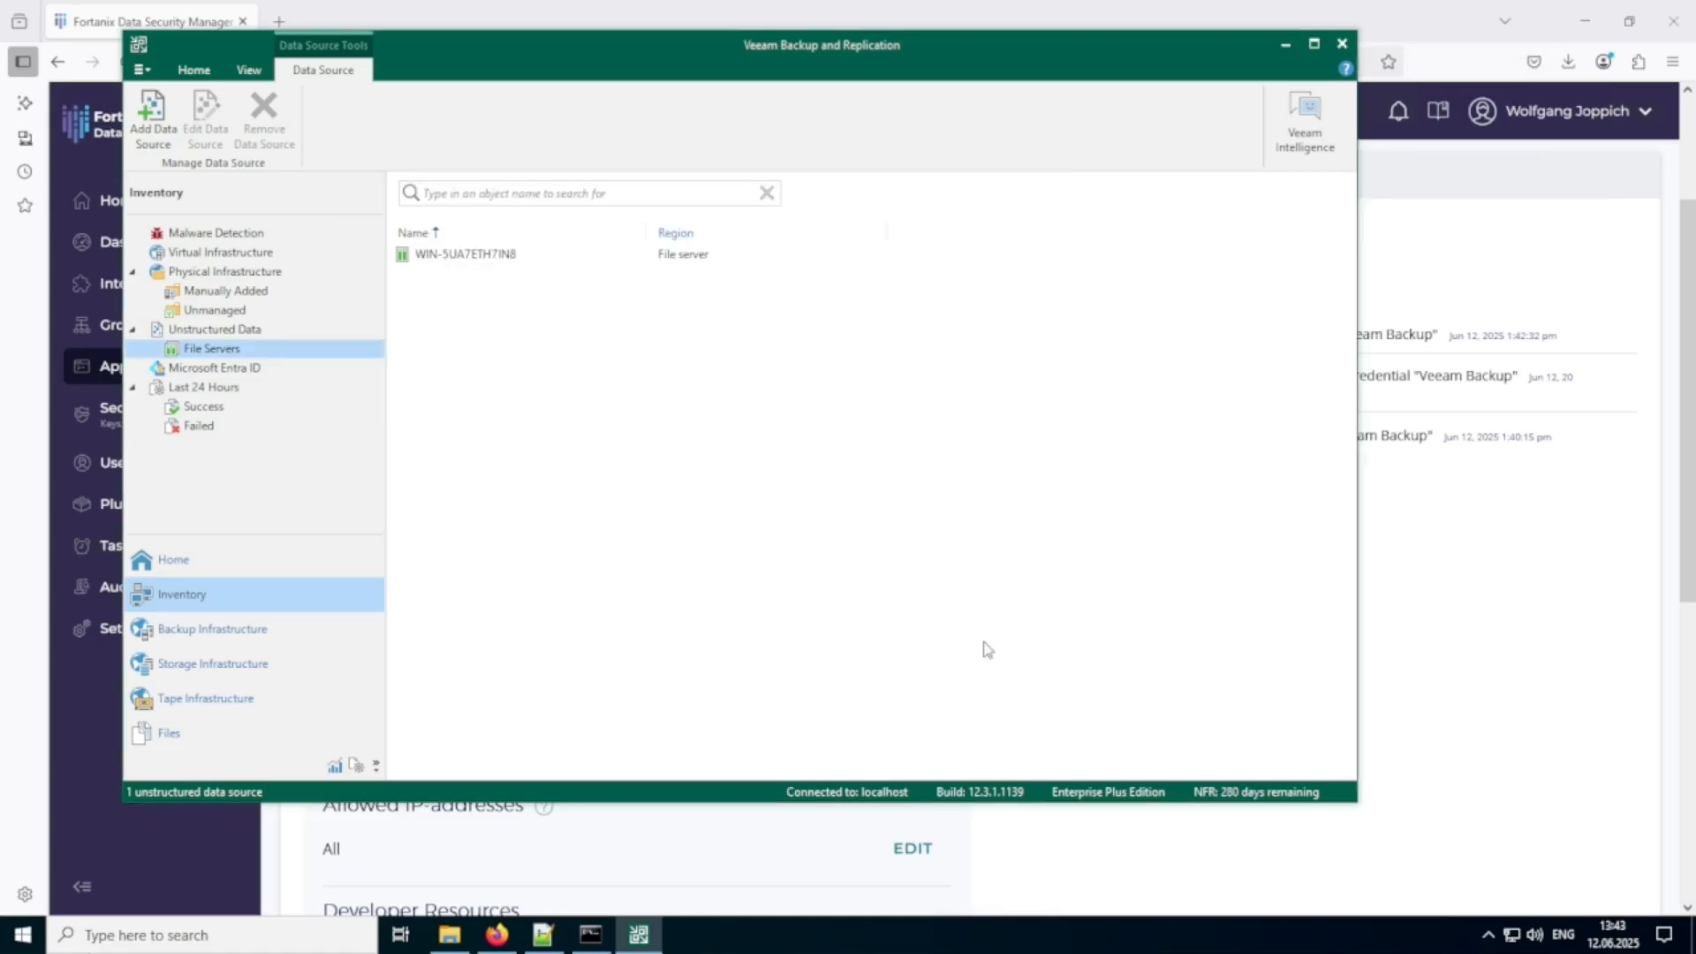
Switch to Firefox, open the RSA key in the Veeam Backup group's security objects, and examine its details and activity logs.
click(1433, 649)
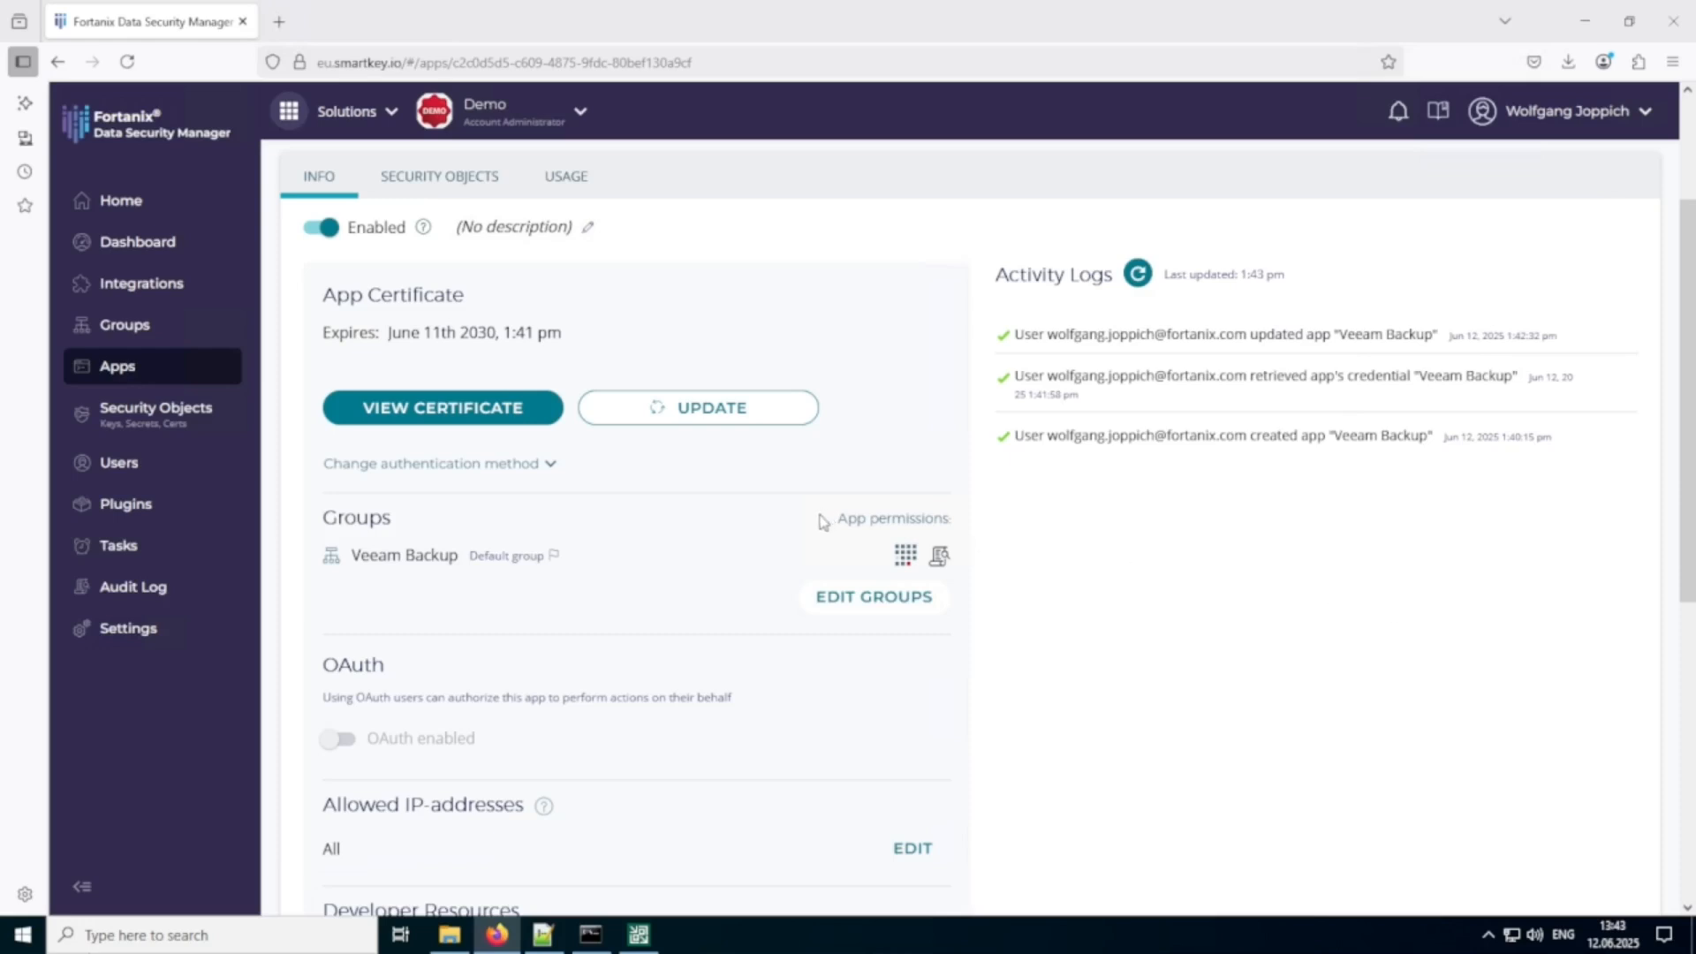
scroll(802, 537, up, 3)
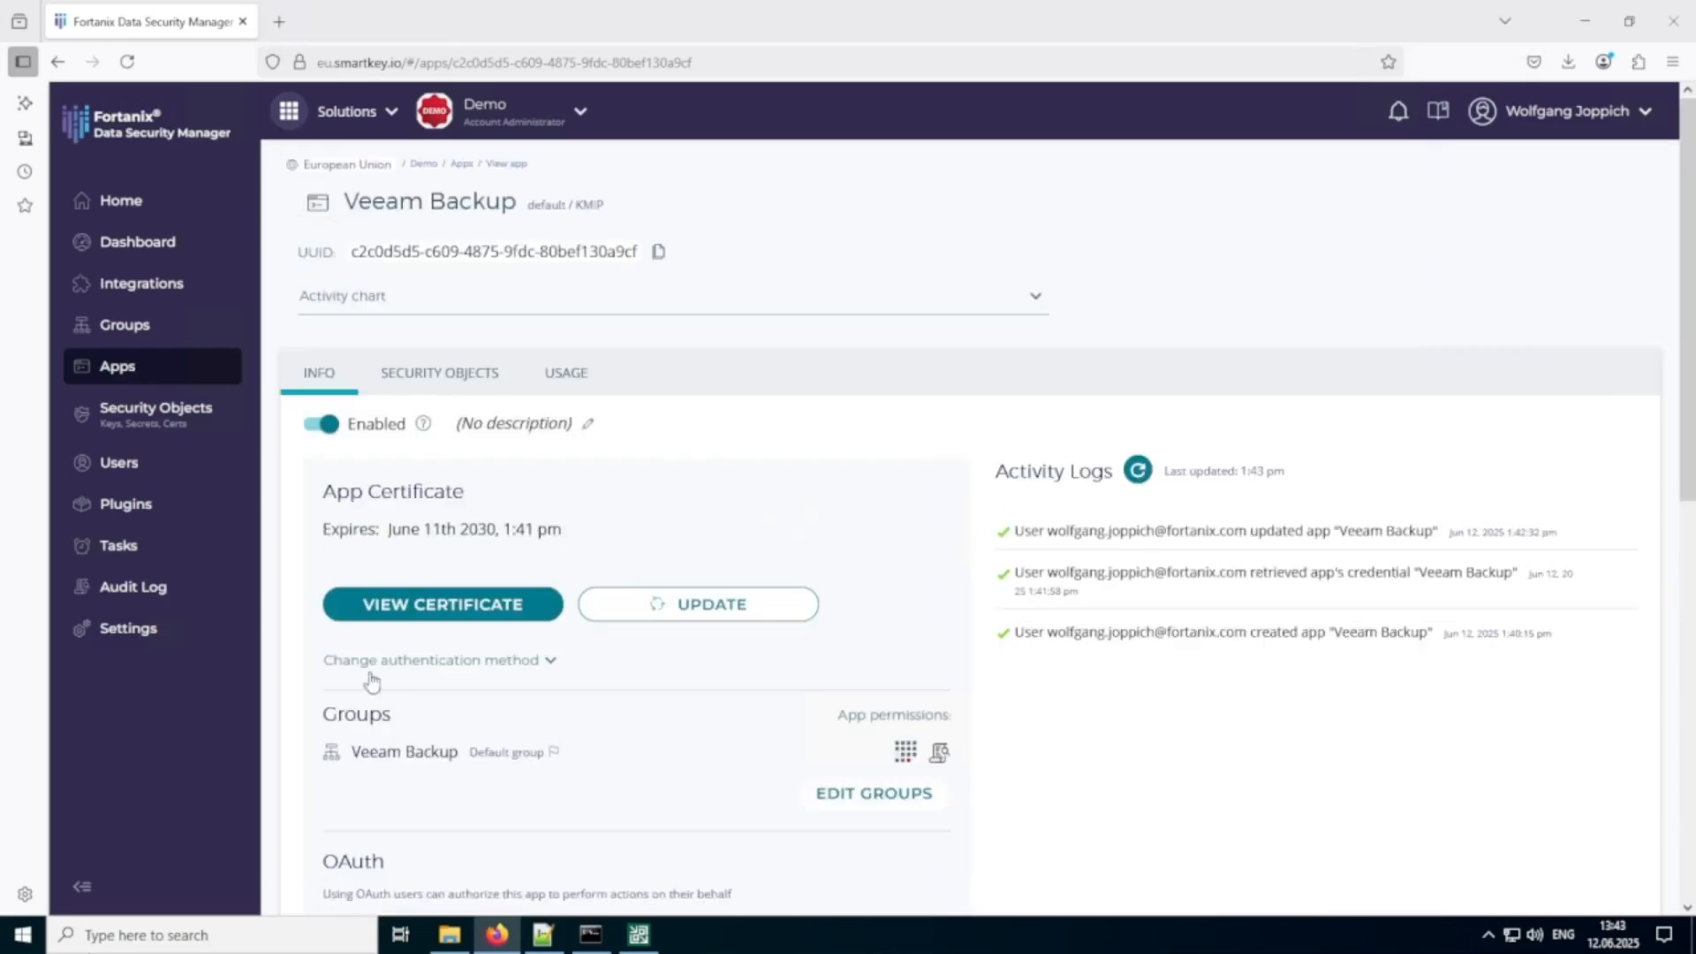
click(379, 756)
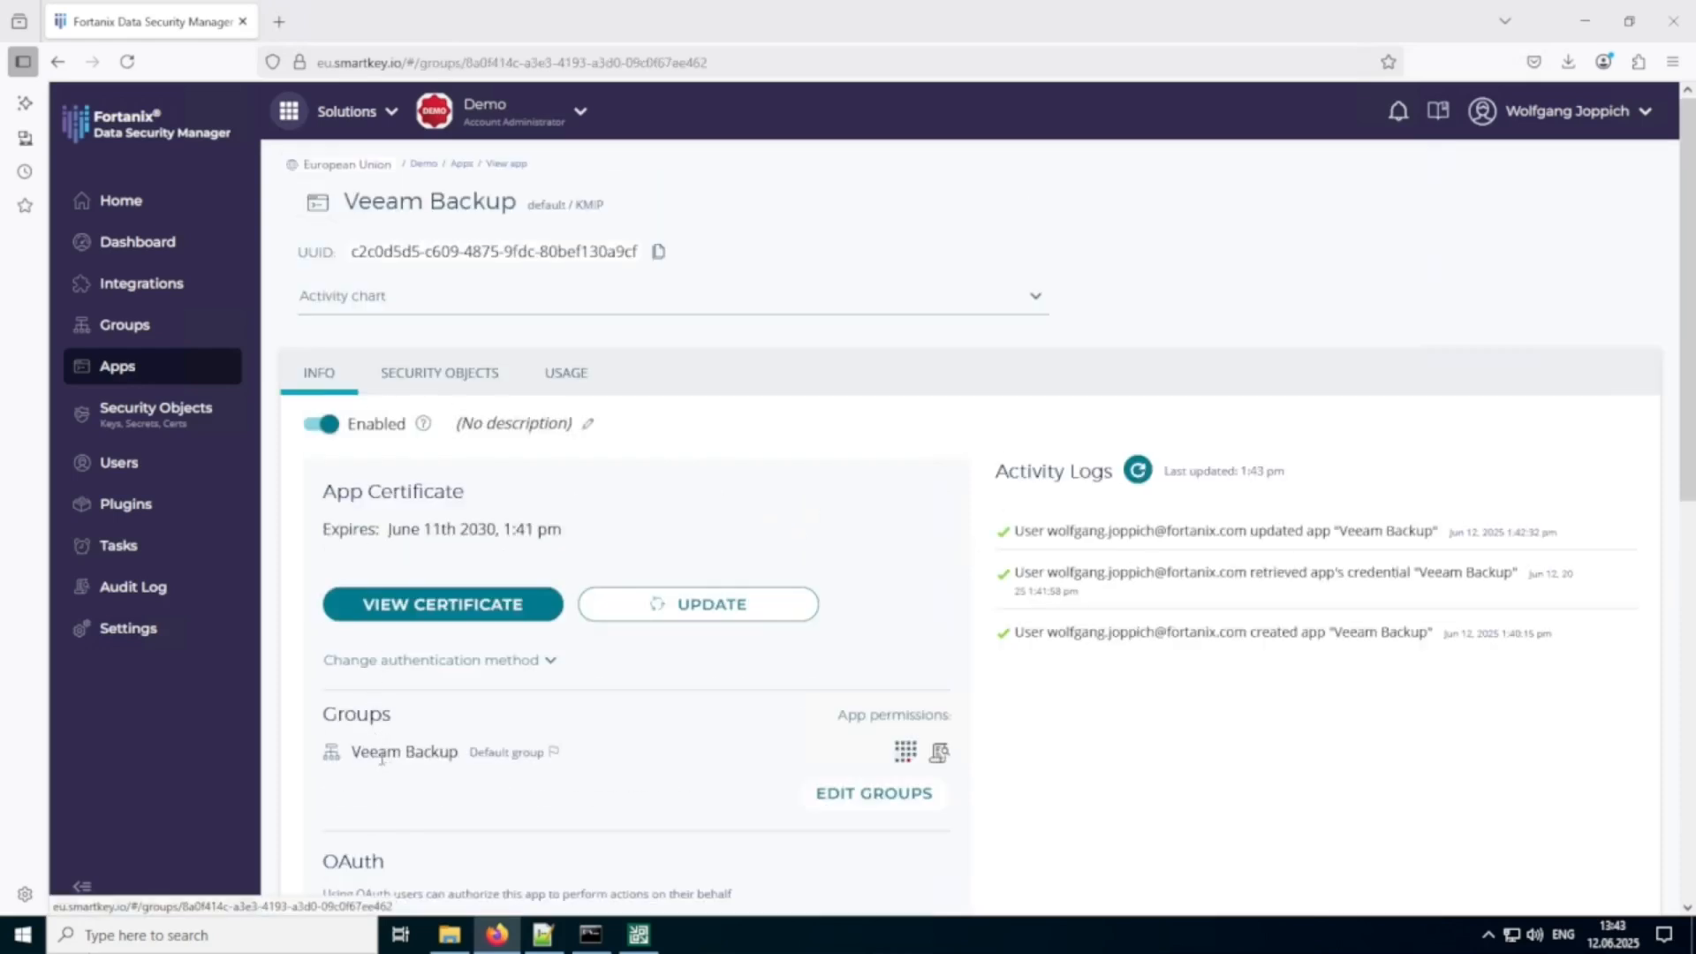
click(634, 388)
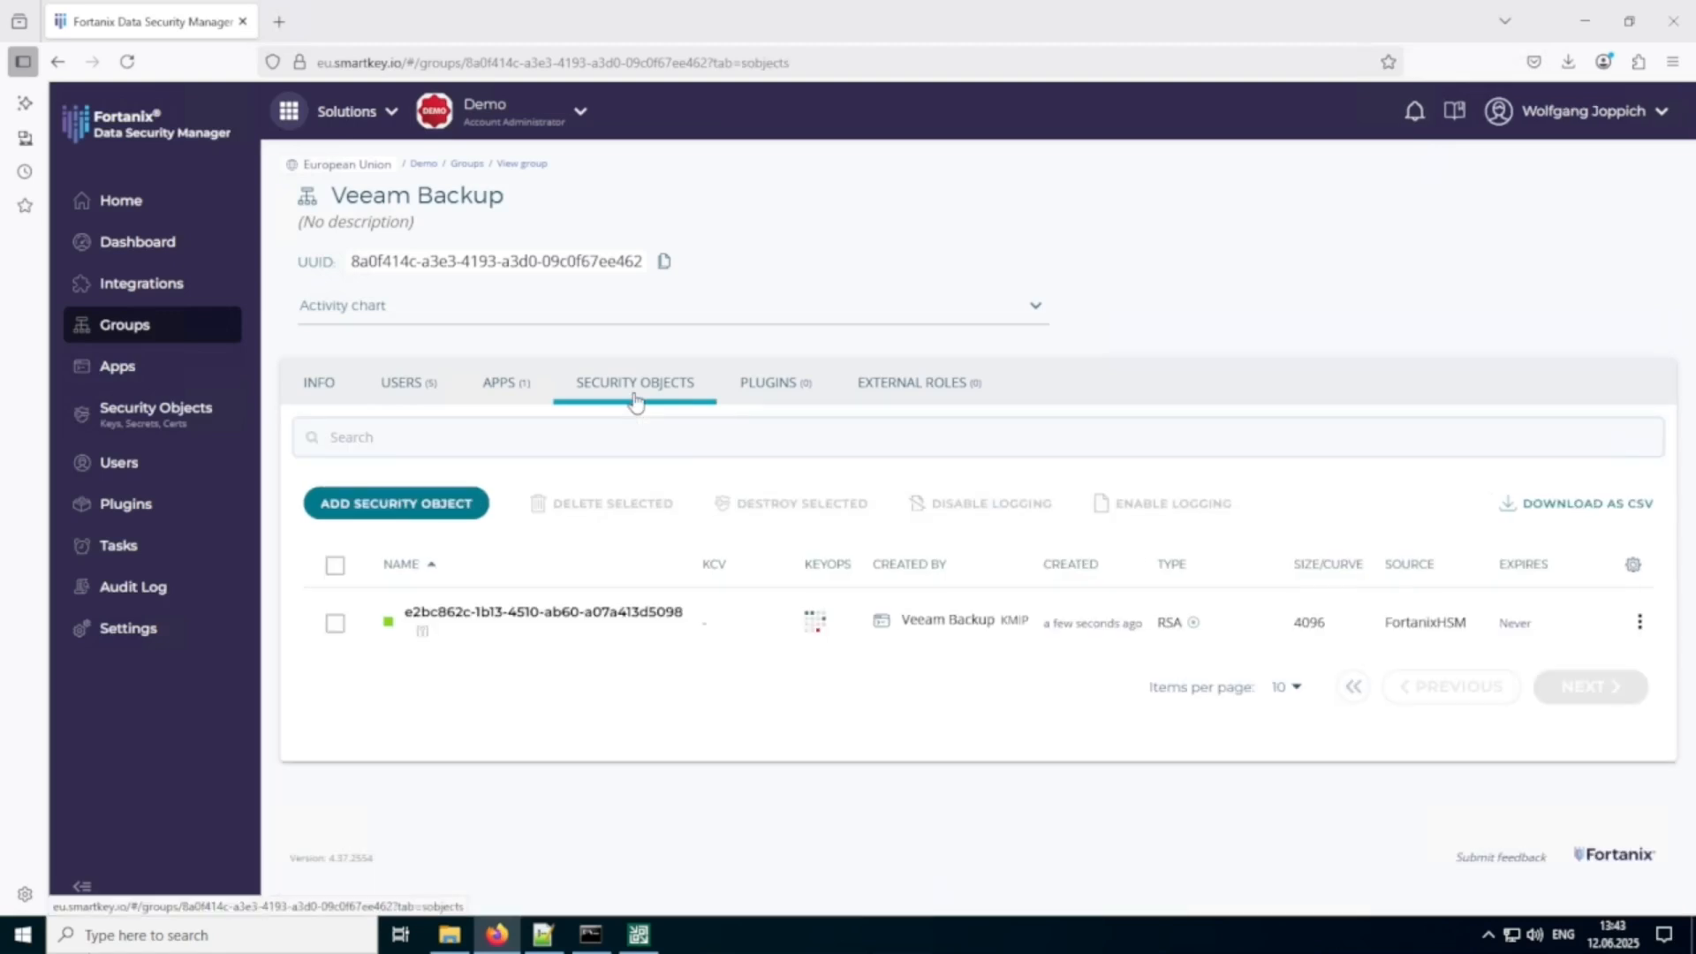
click(553, 618)
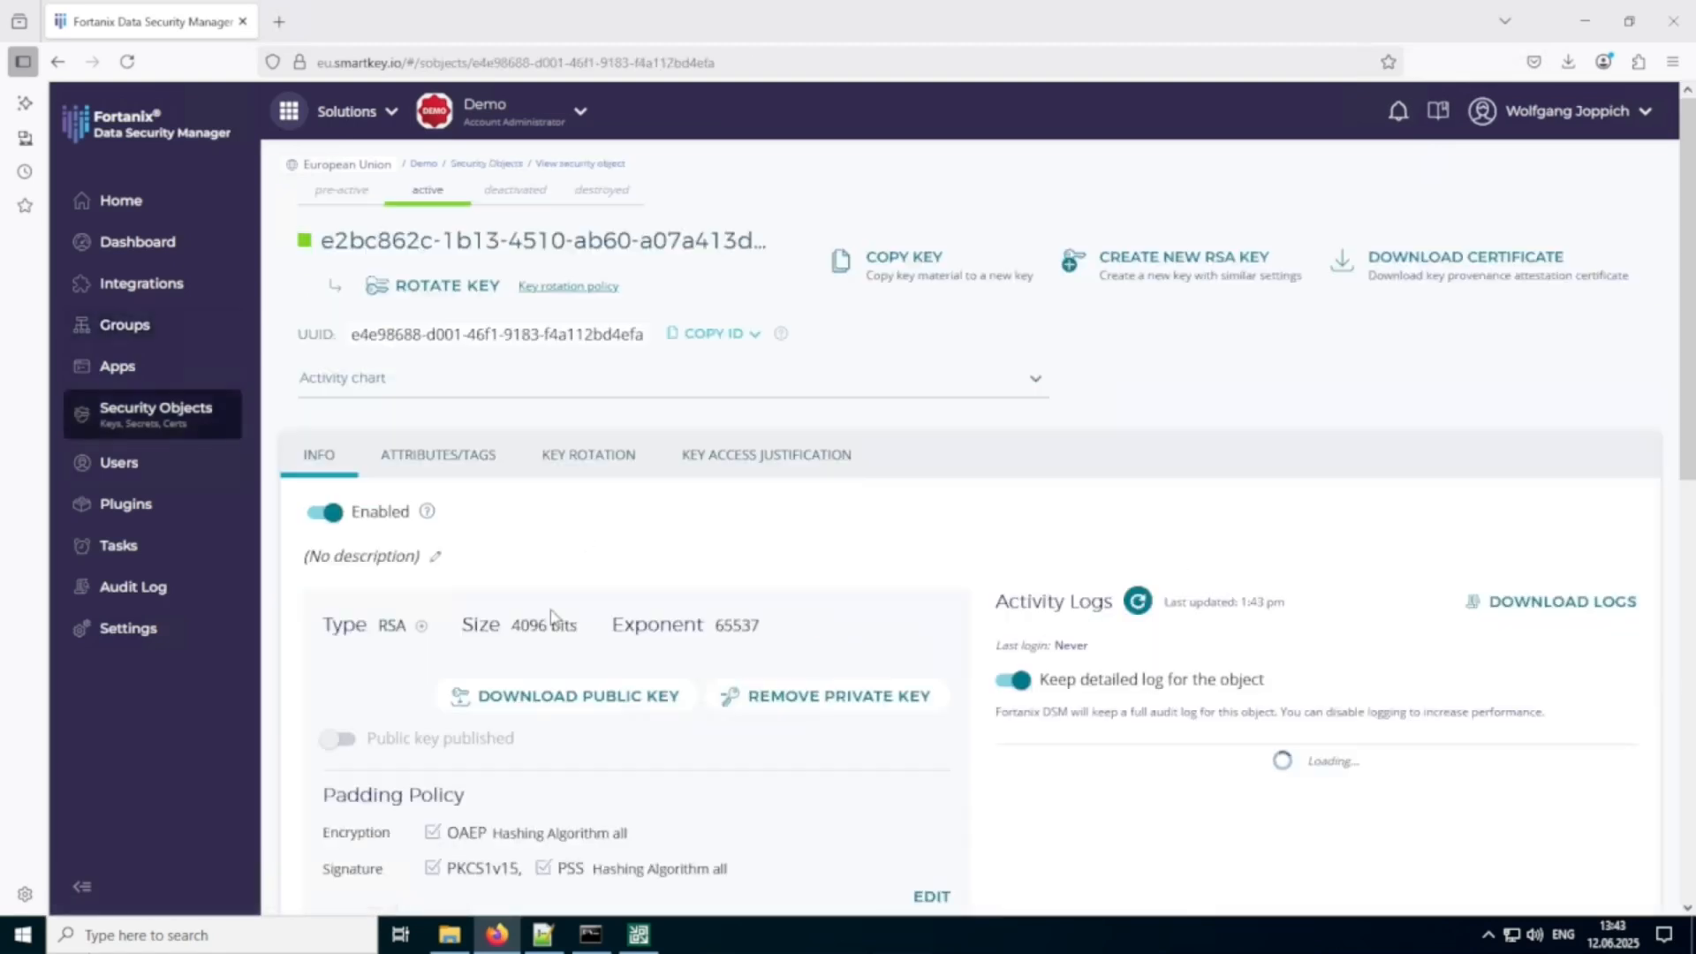
scroll(1060, 651, down, 1)
scroll(1067, 632, down, 2)
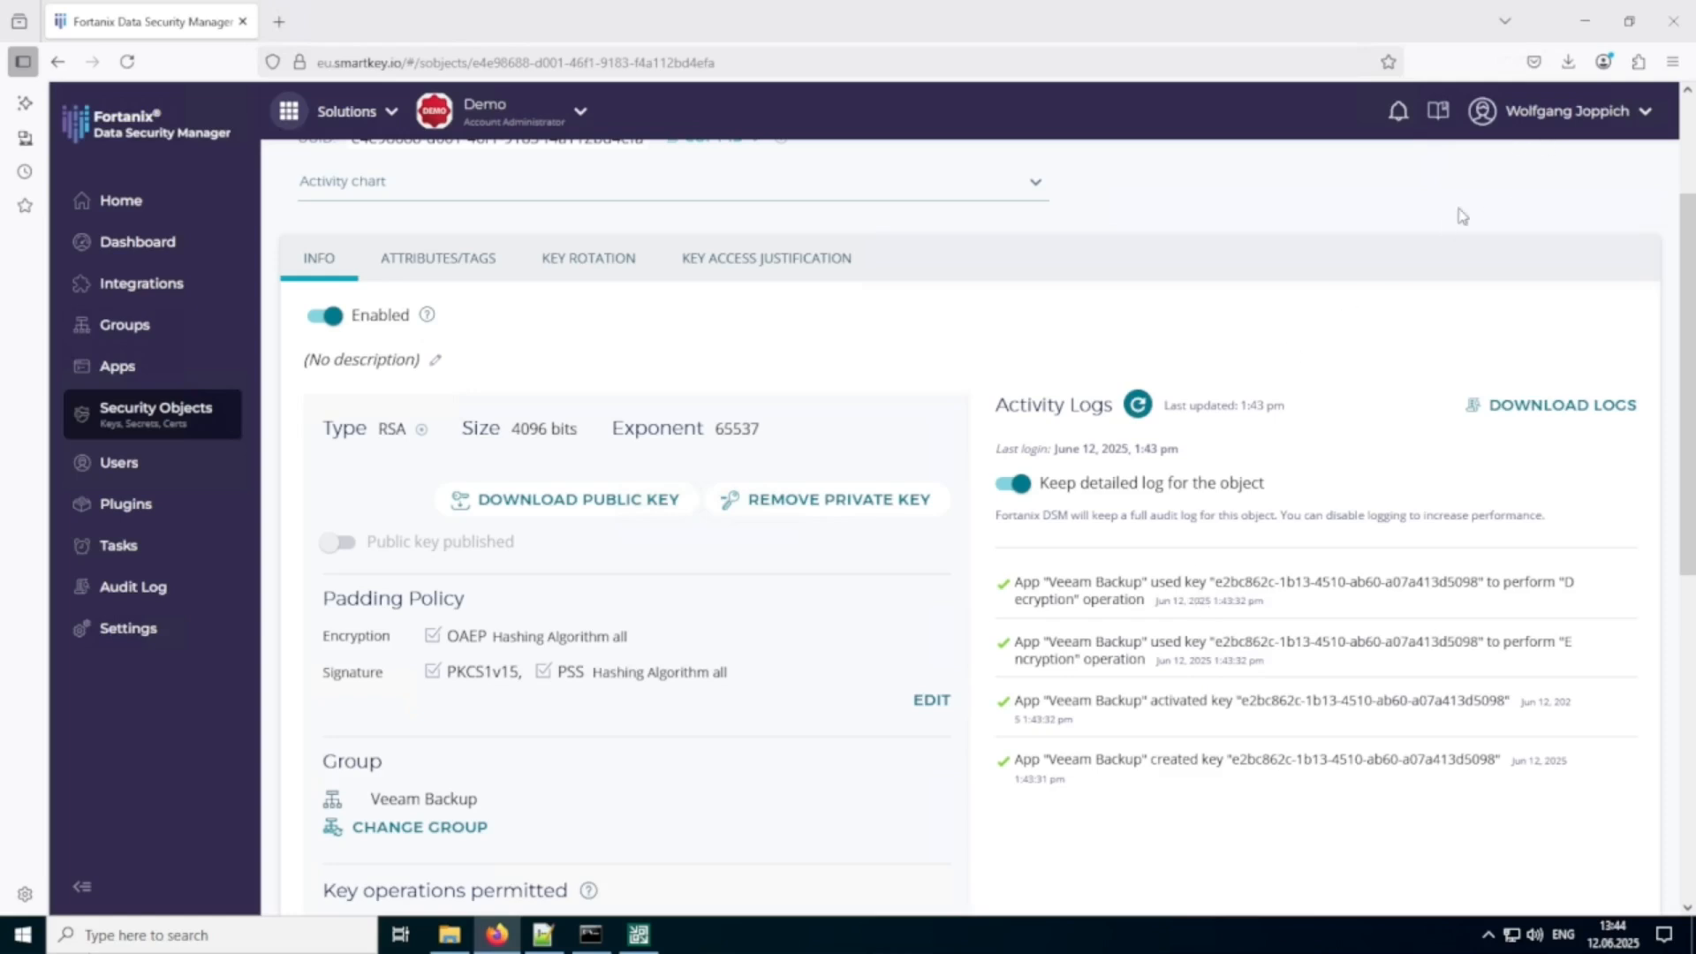
Switch to Veeam Backup and Replication and start a new file share backup job with the default name and description.
click(639, 938)
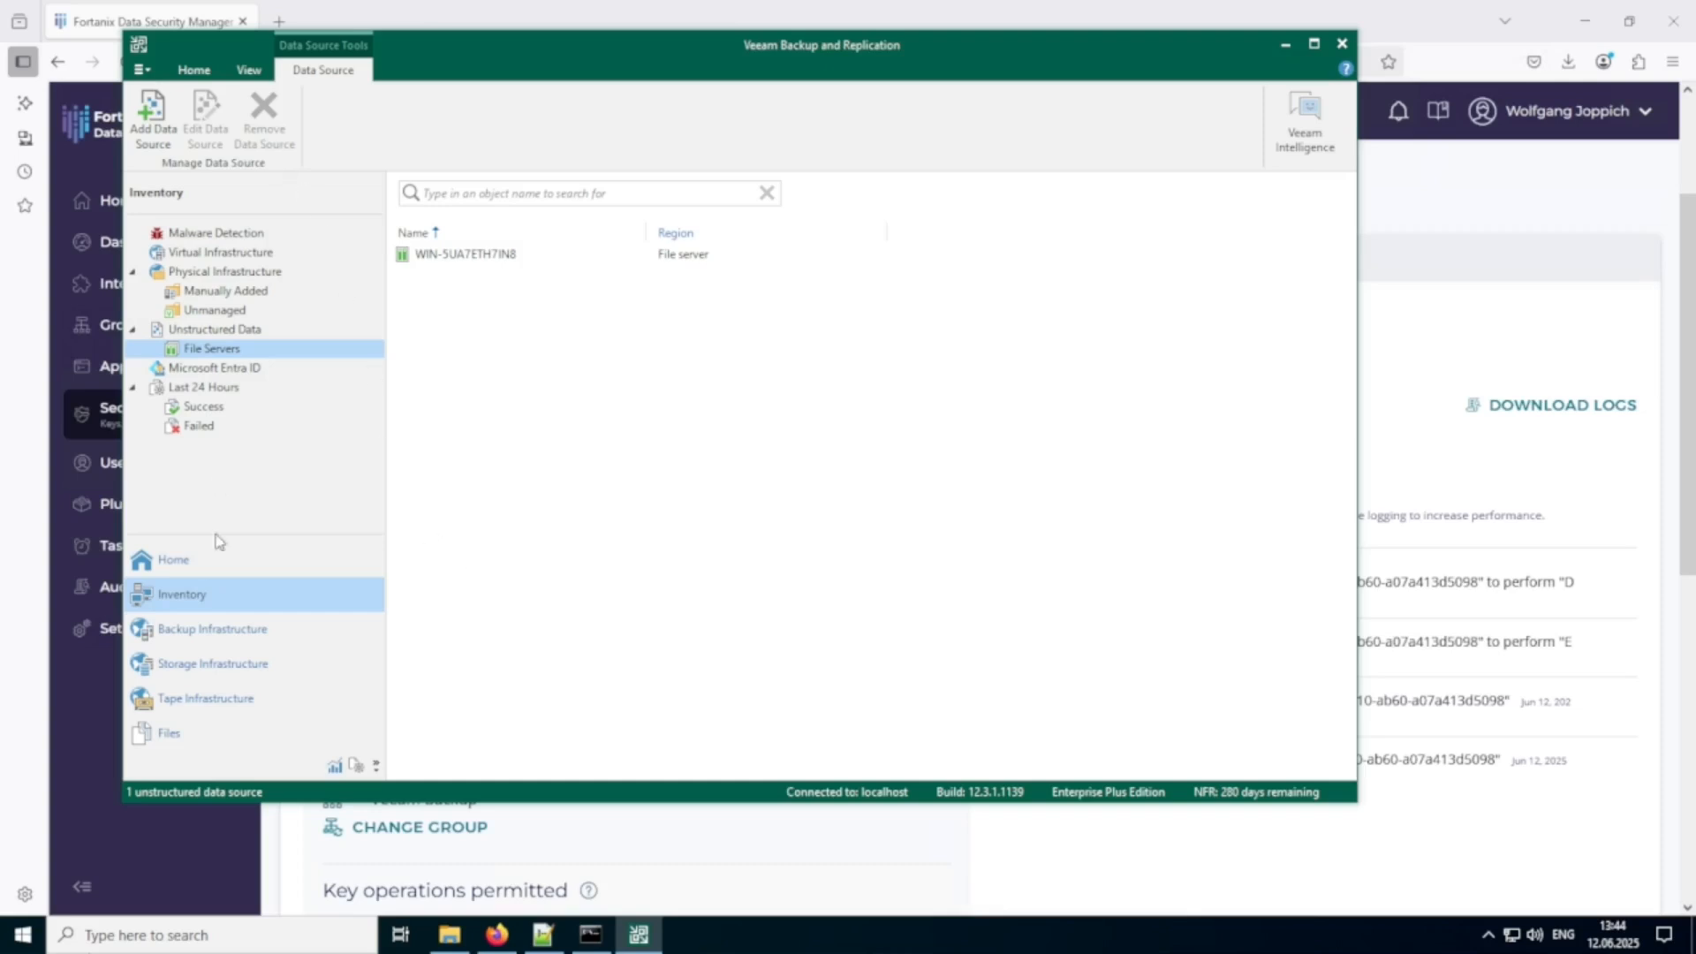
click(177, 560)
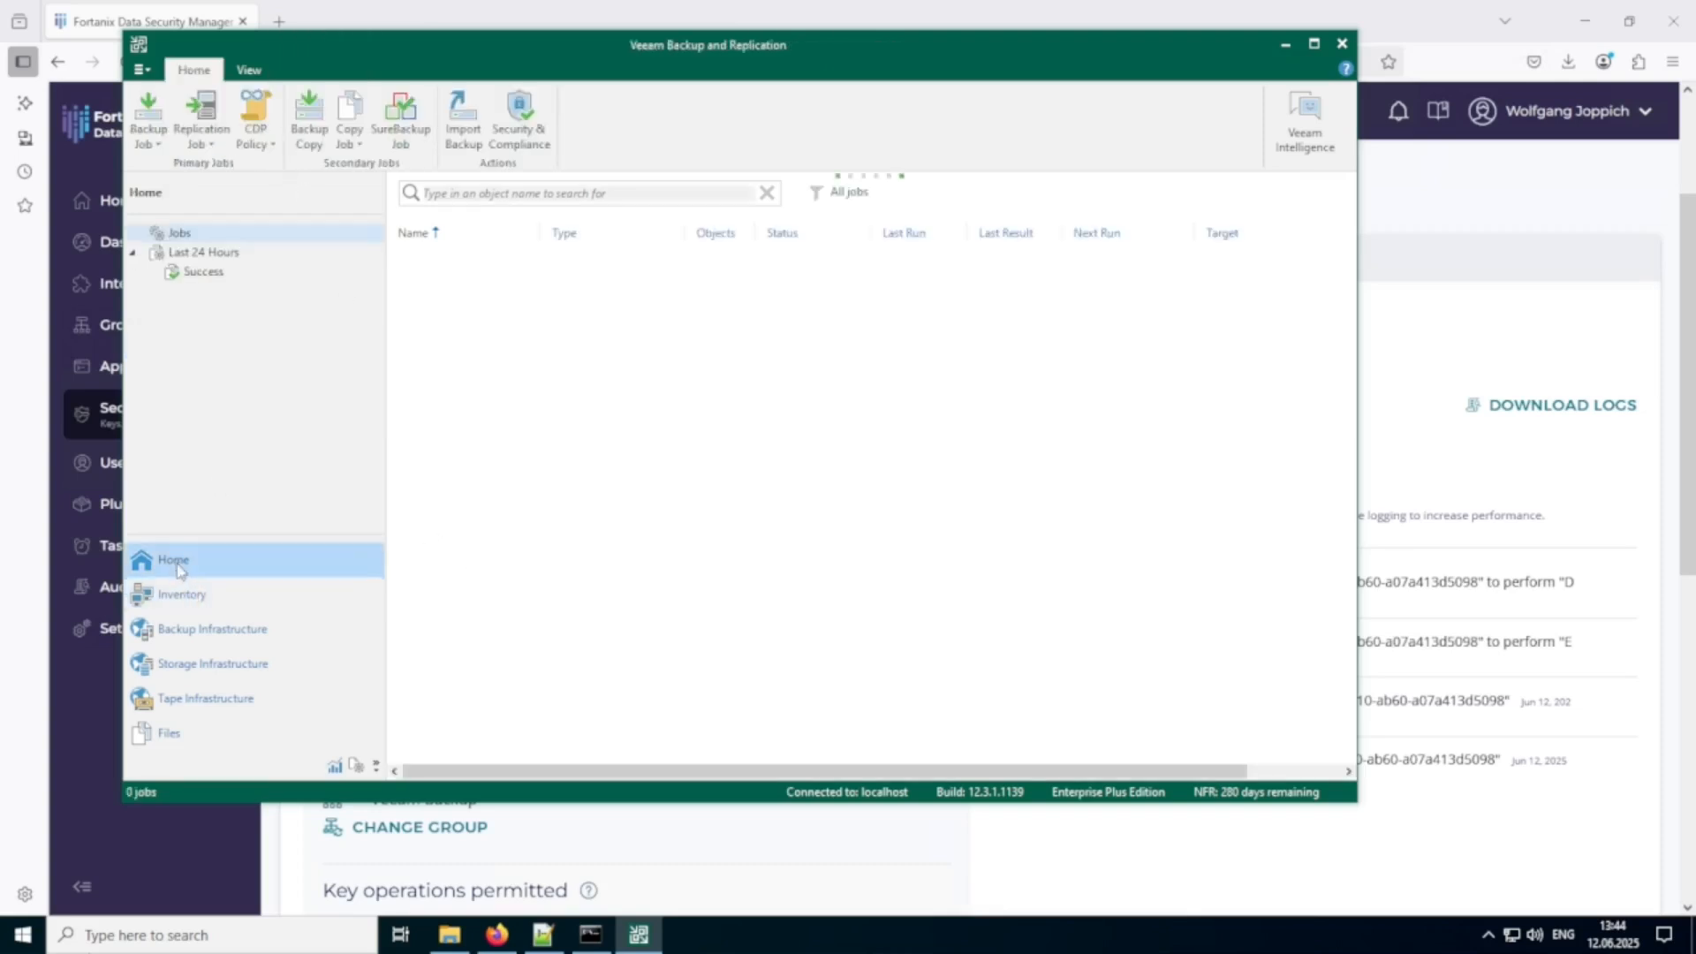
click(150, 133)
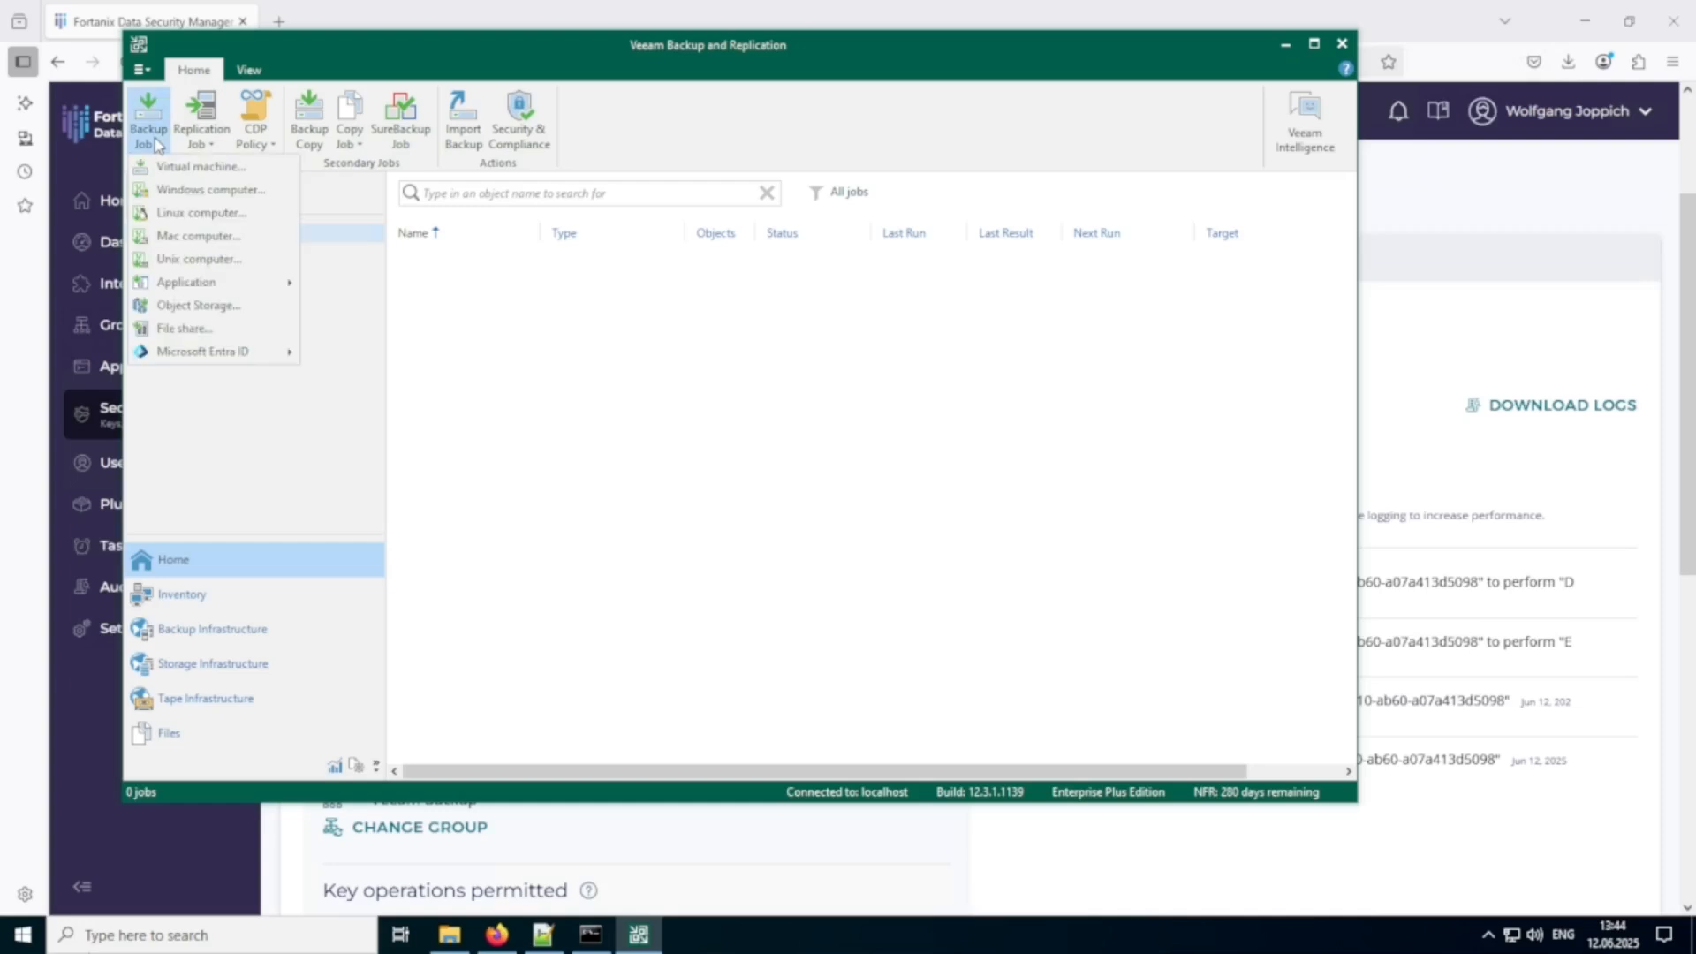
mouse_move(175, 284)
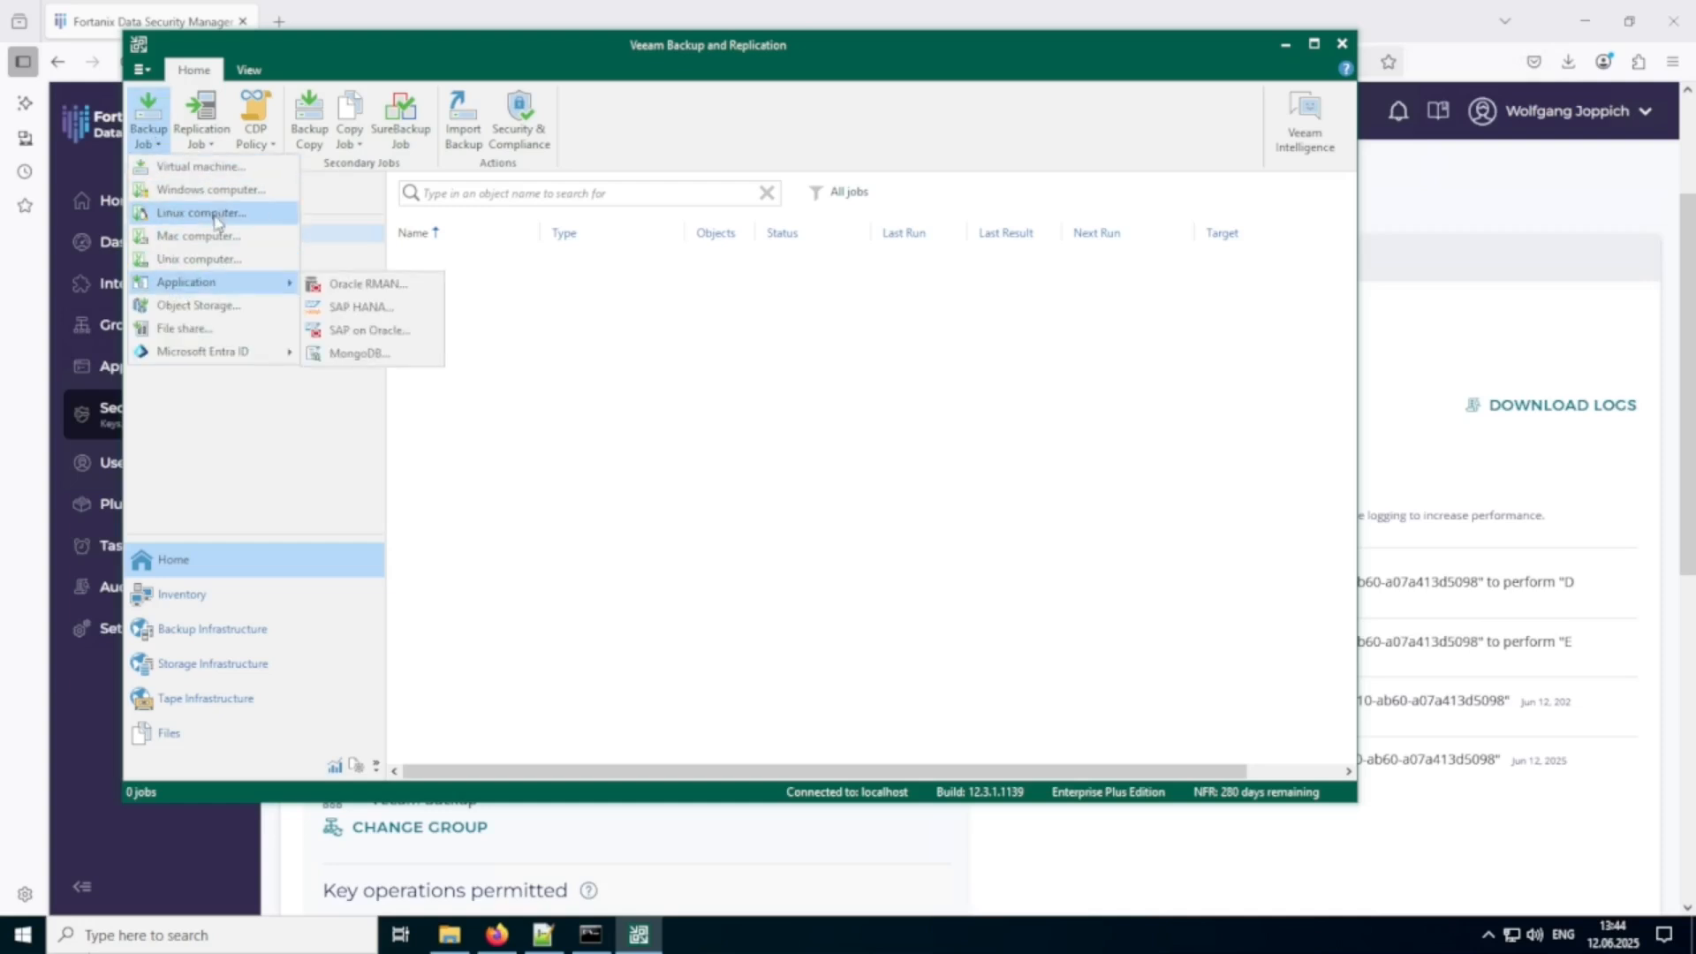
click(212, 328)
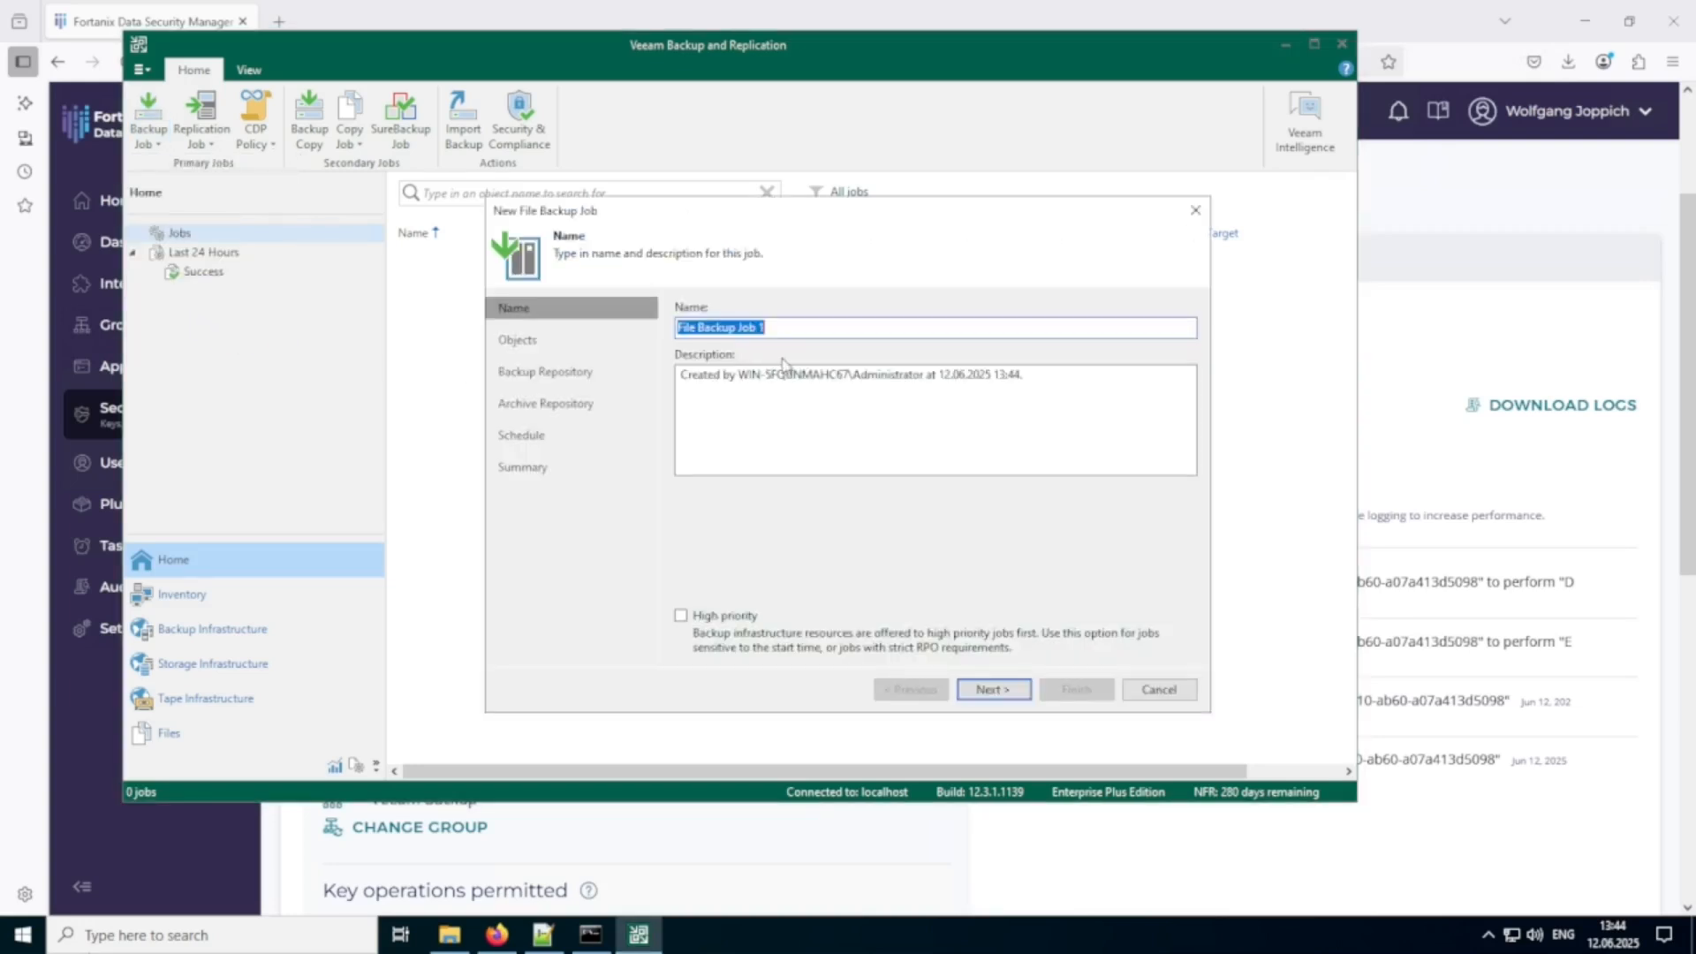
click(1006, 694)
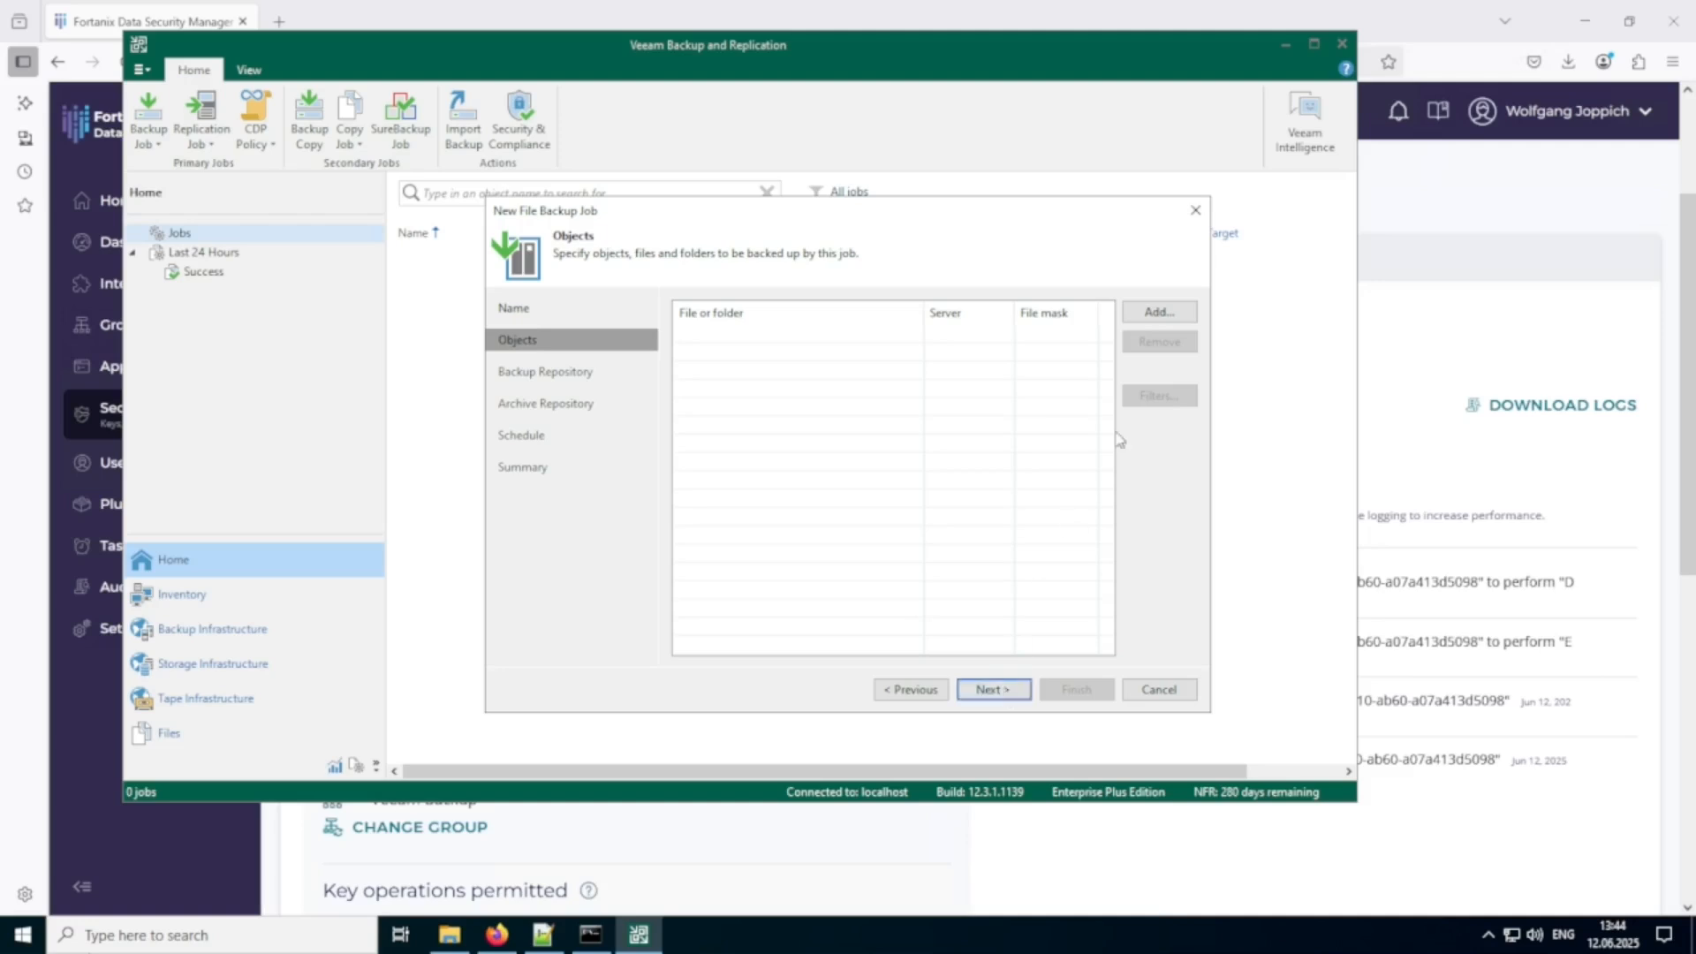
Add the C:\Share folder from the file server as the job's backup source.
click(1154, 313)
click(677, 307)
click(694, 327)
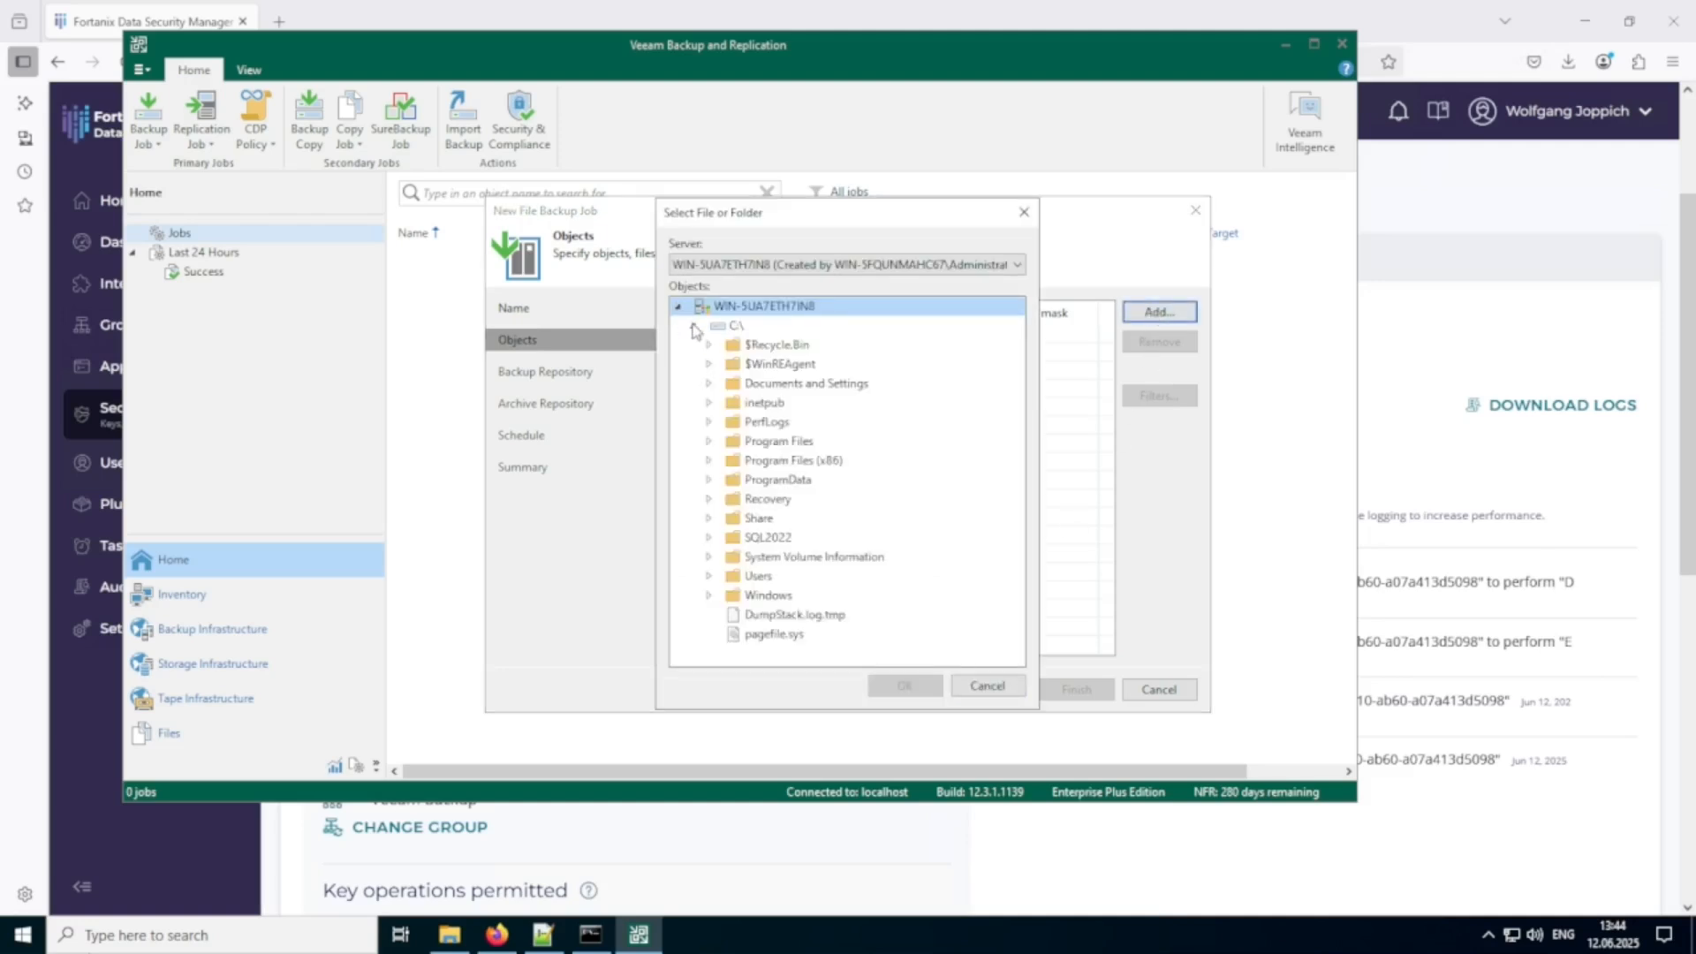
click(760, 519)
click(905, 686)
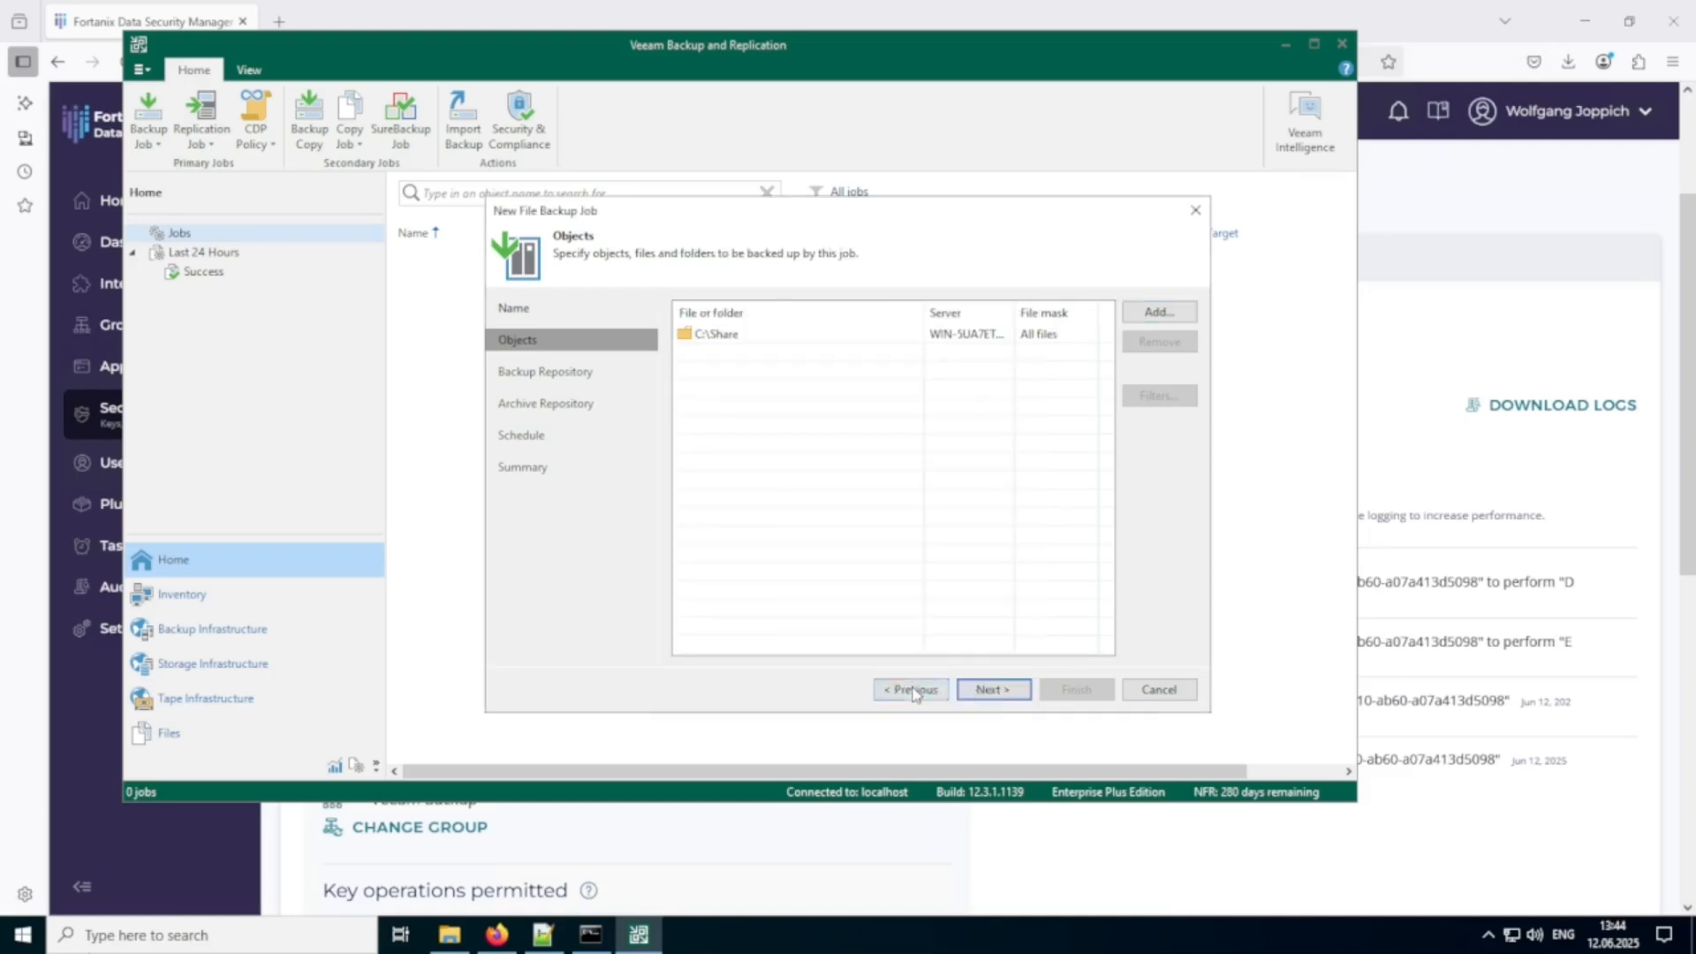
click(994, 692)
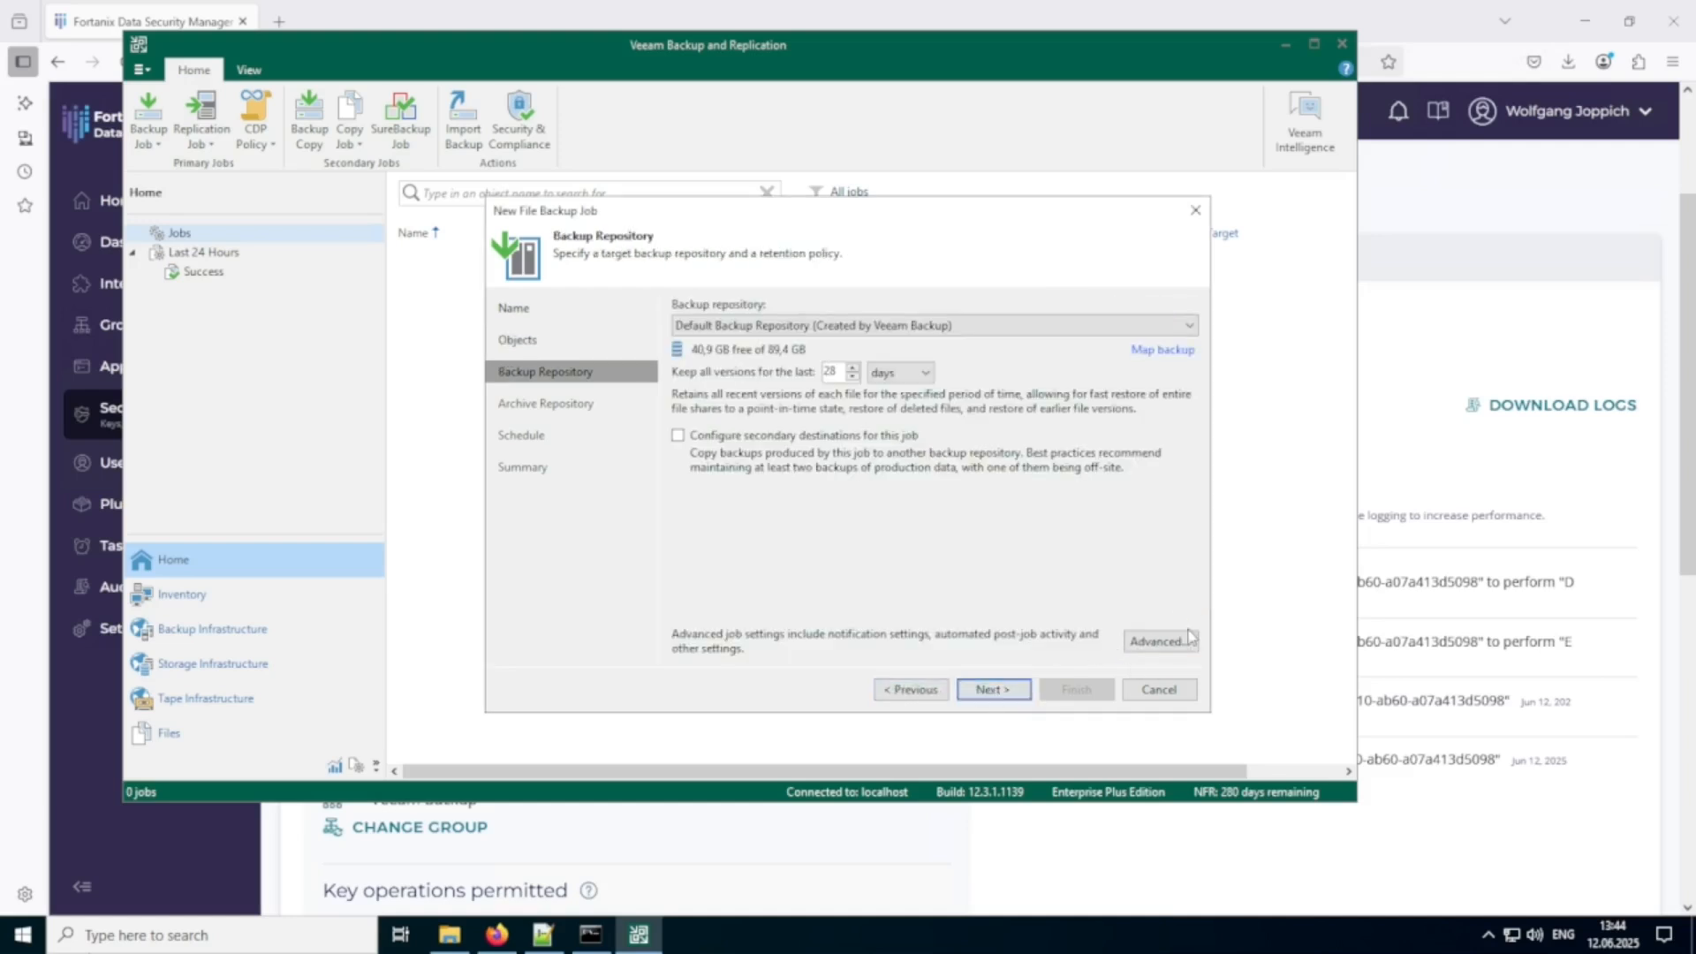
Enable backup file encryption in the job's advanced storage settings, using the eu.smartkey.io (DSM EU SaaS) key server.
click(1160, 643)
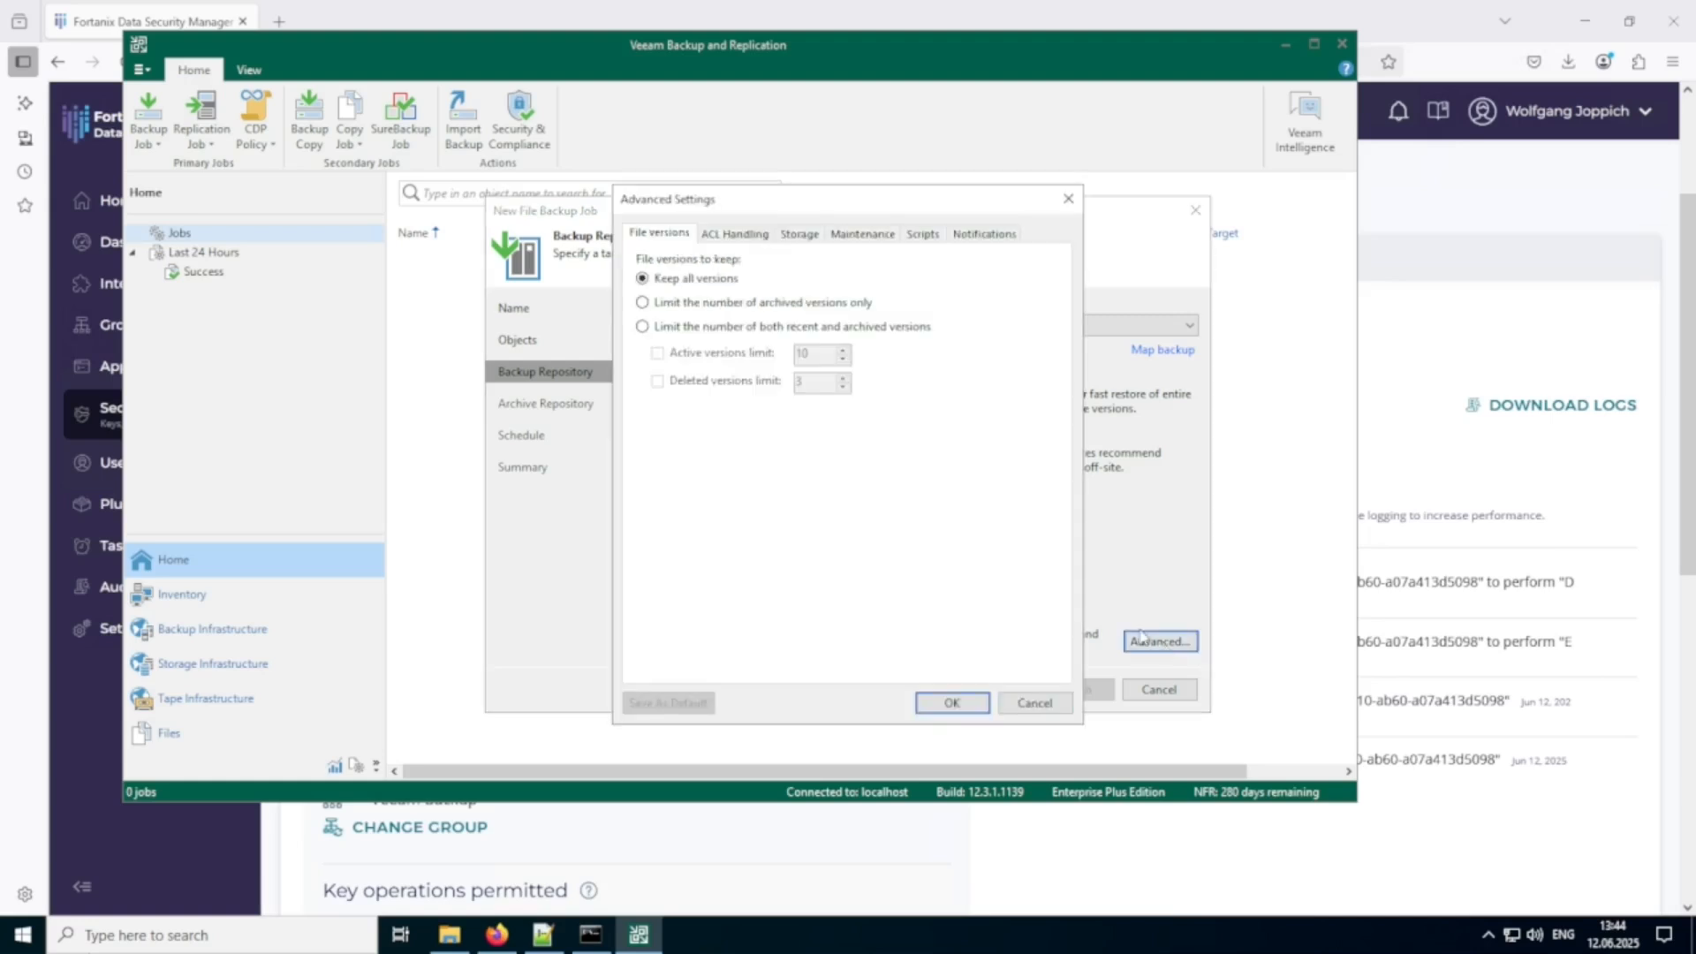
click(802, 240)
click(654, 397)
click(840, 438)
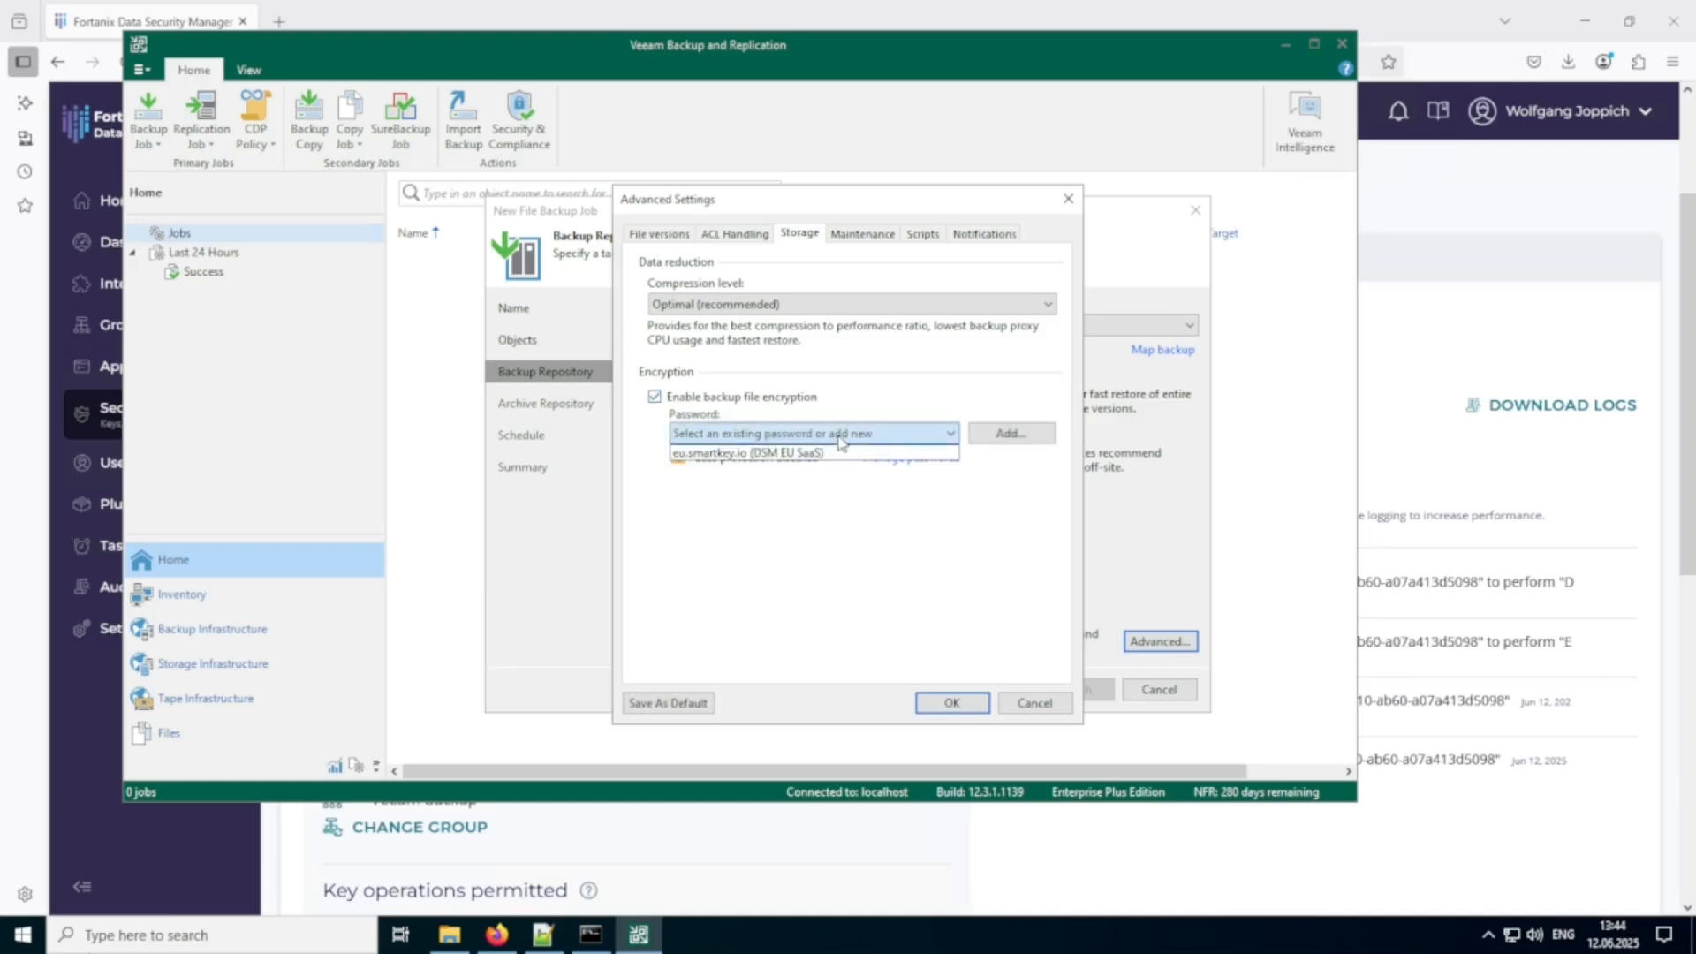
click(722, 455)
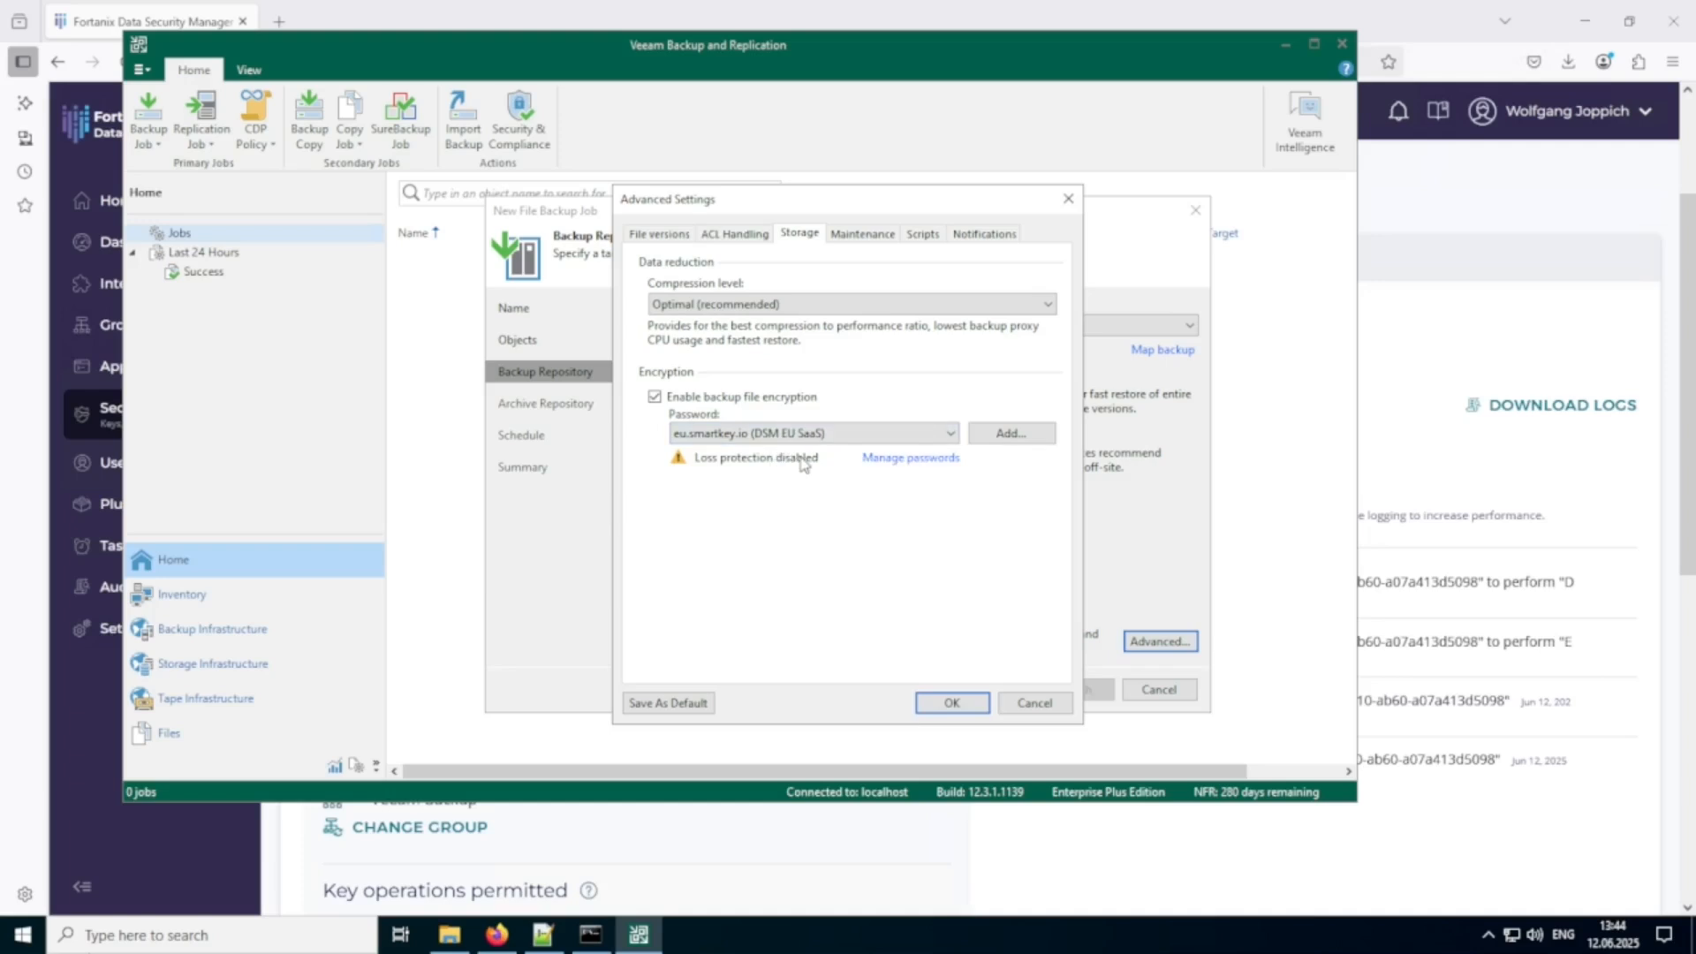
click(951, 703)
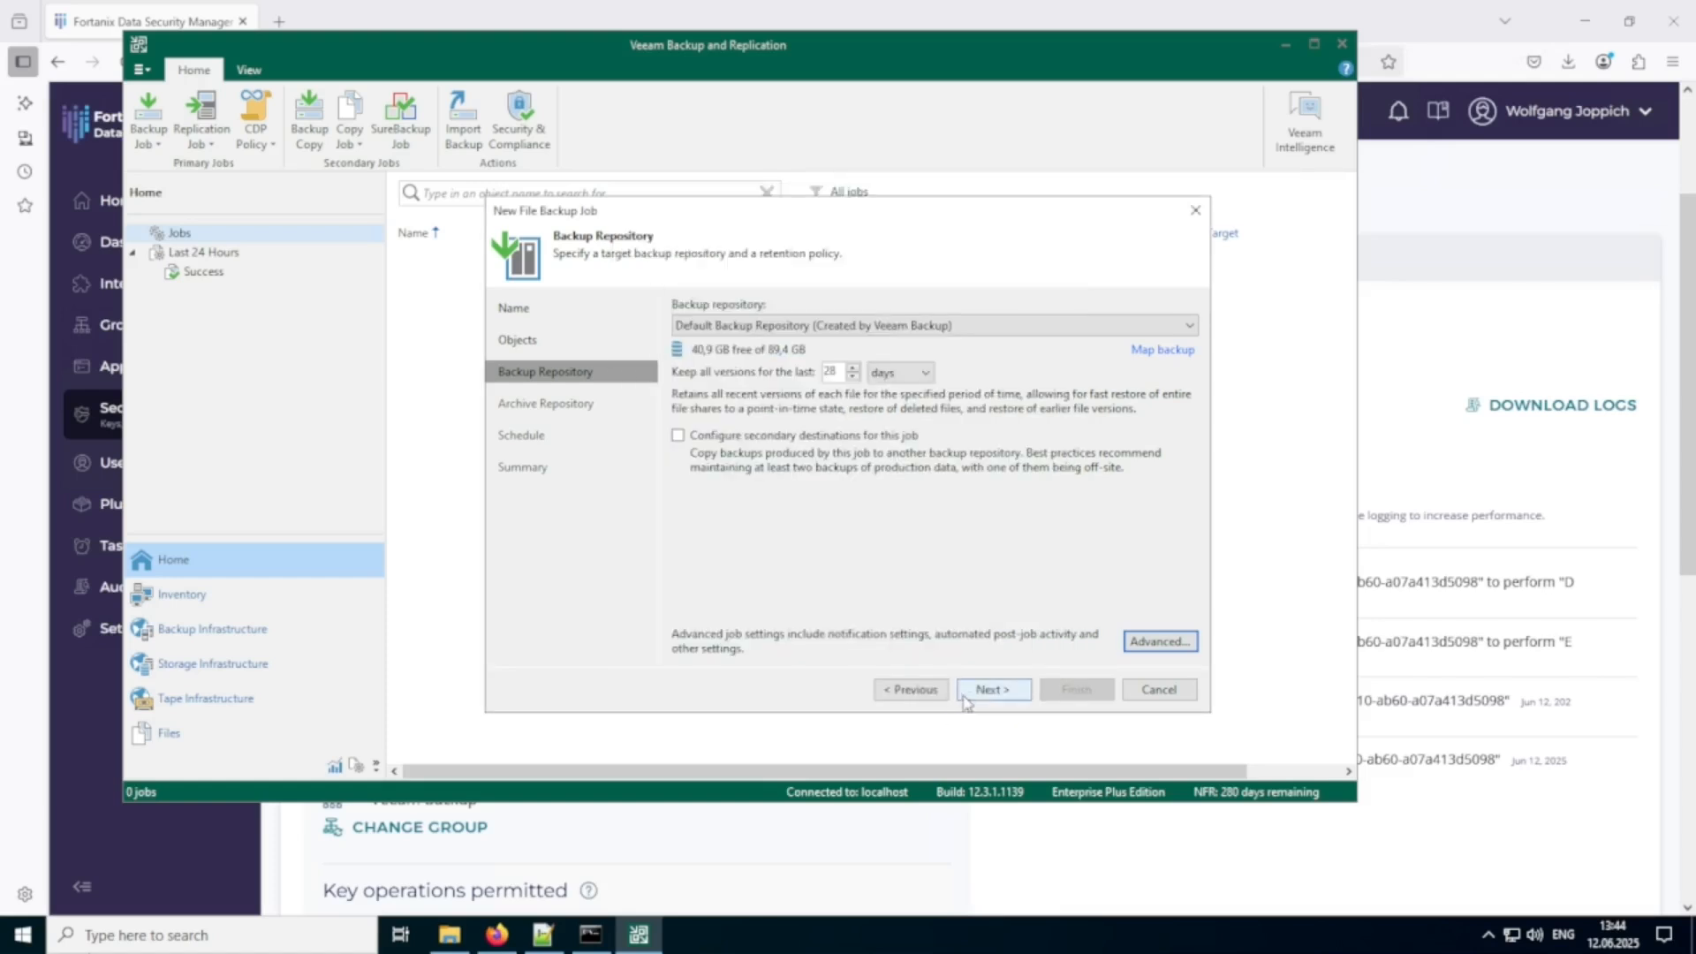
Accept the default repository, archive and schedule settings, and finish the backup job with the option to run it immediately.
click(993, 690)
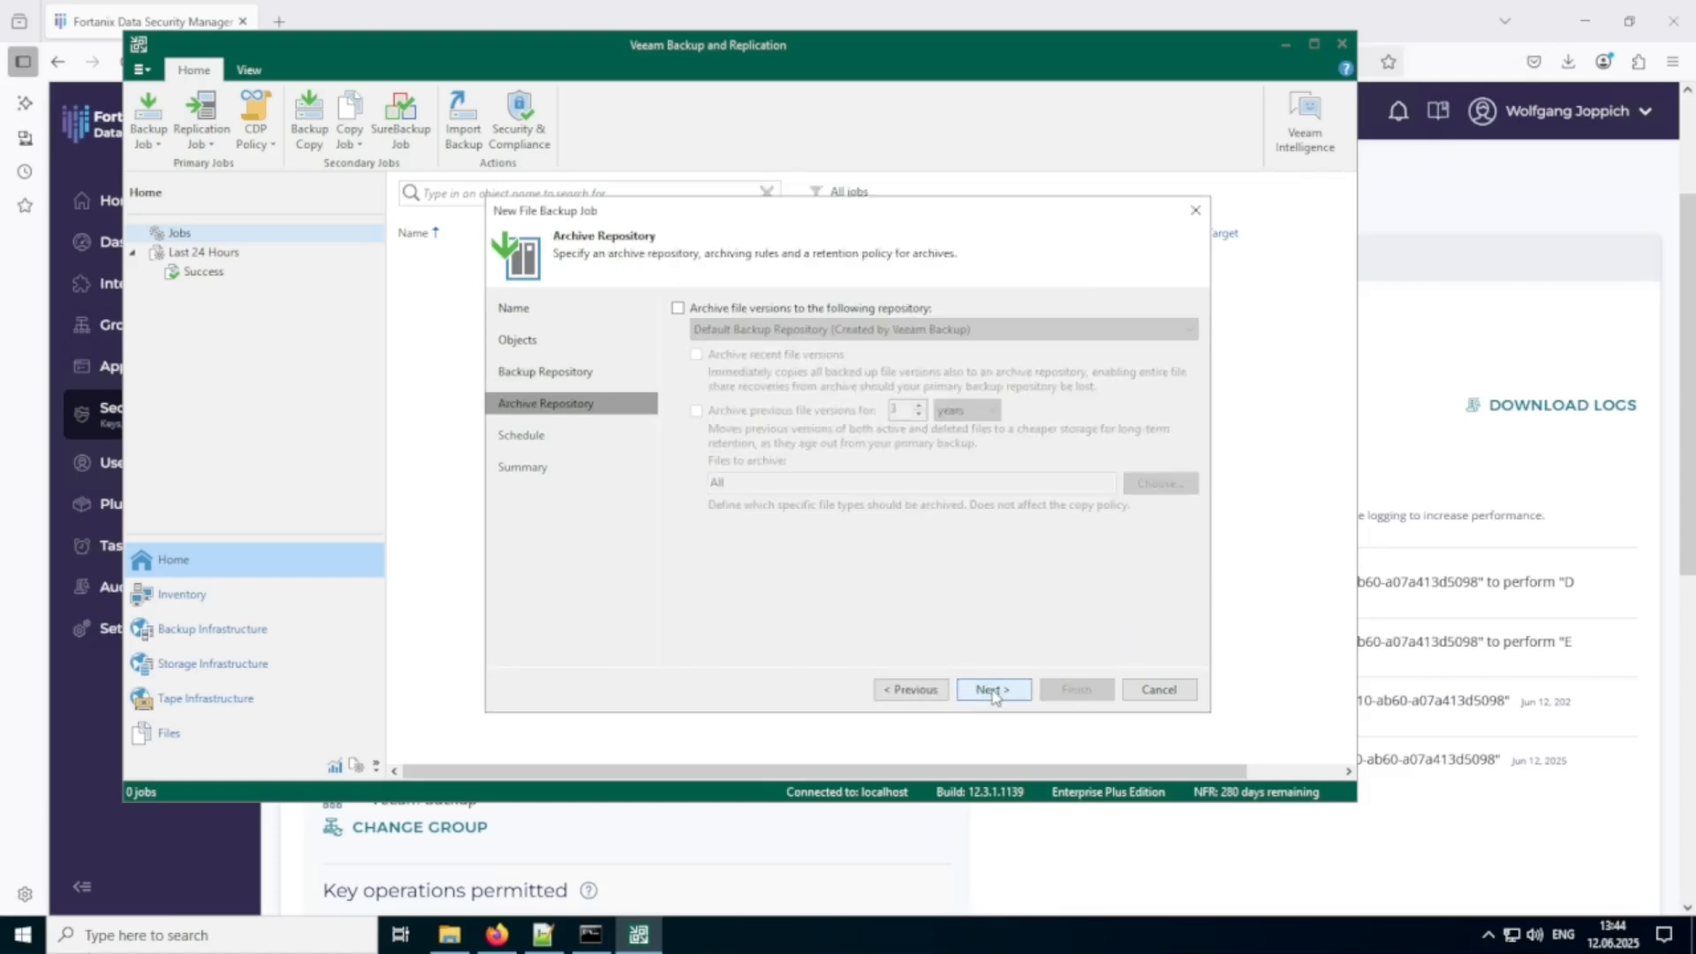
click(992, 690)
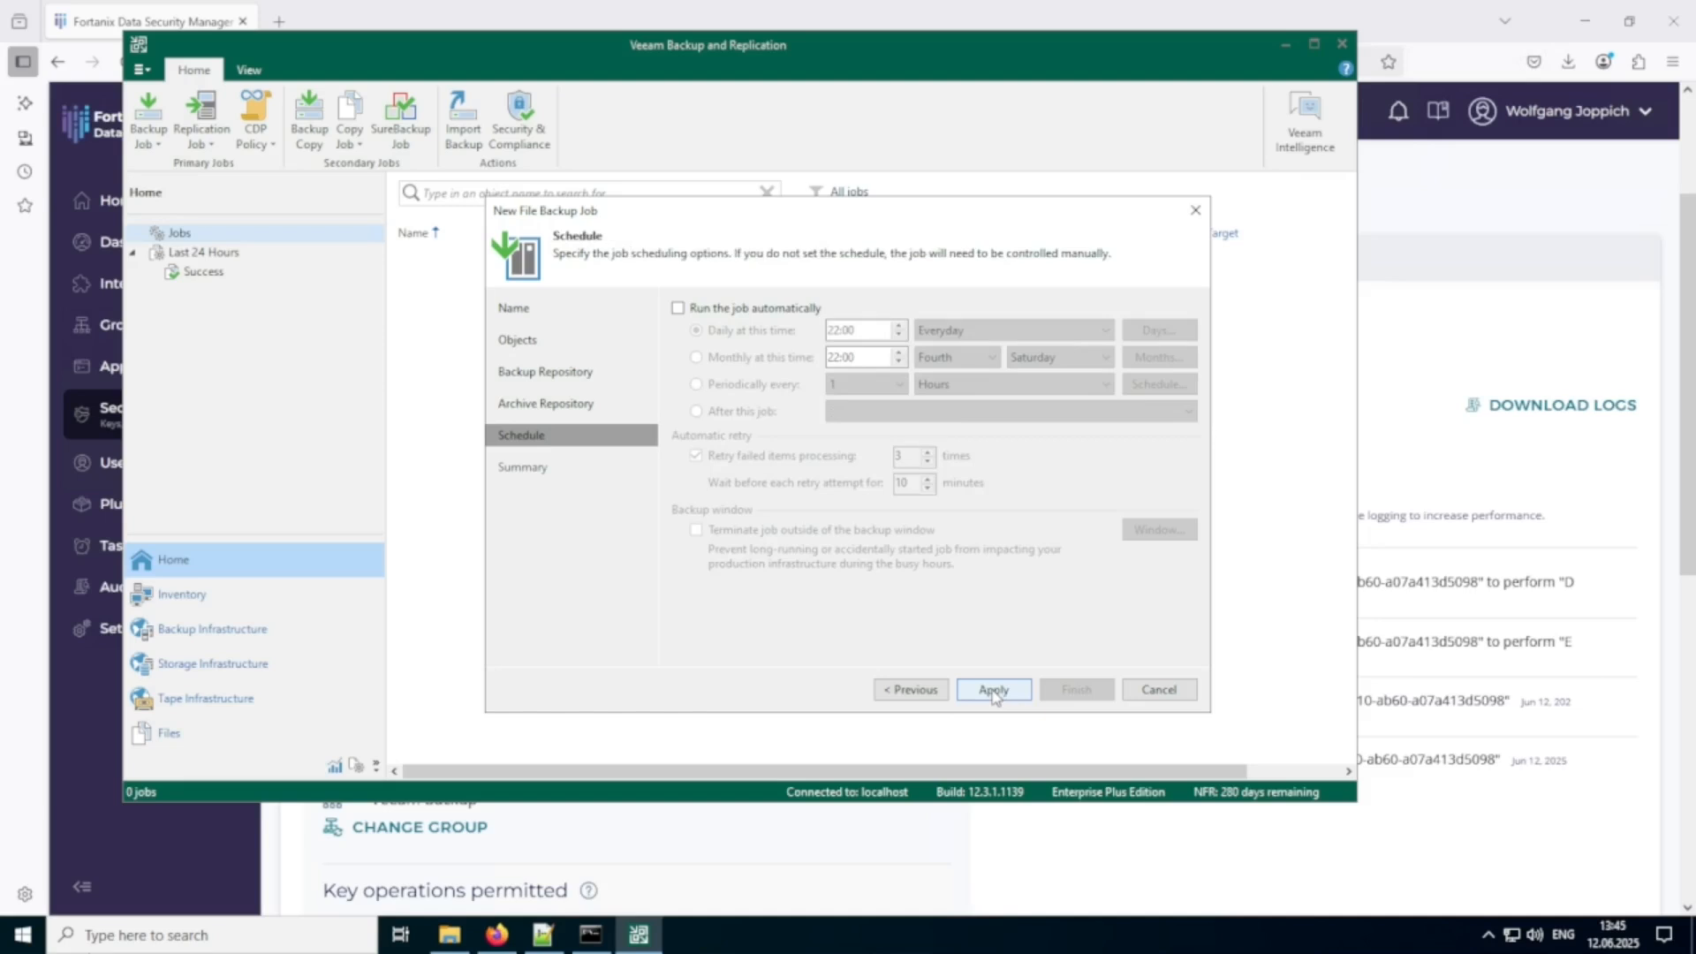
click(993, 690)
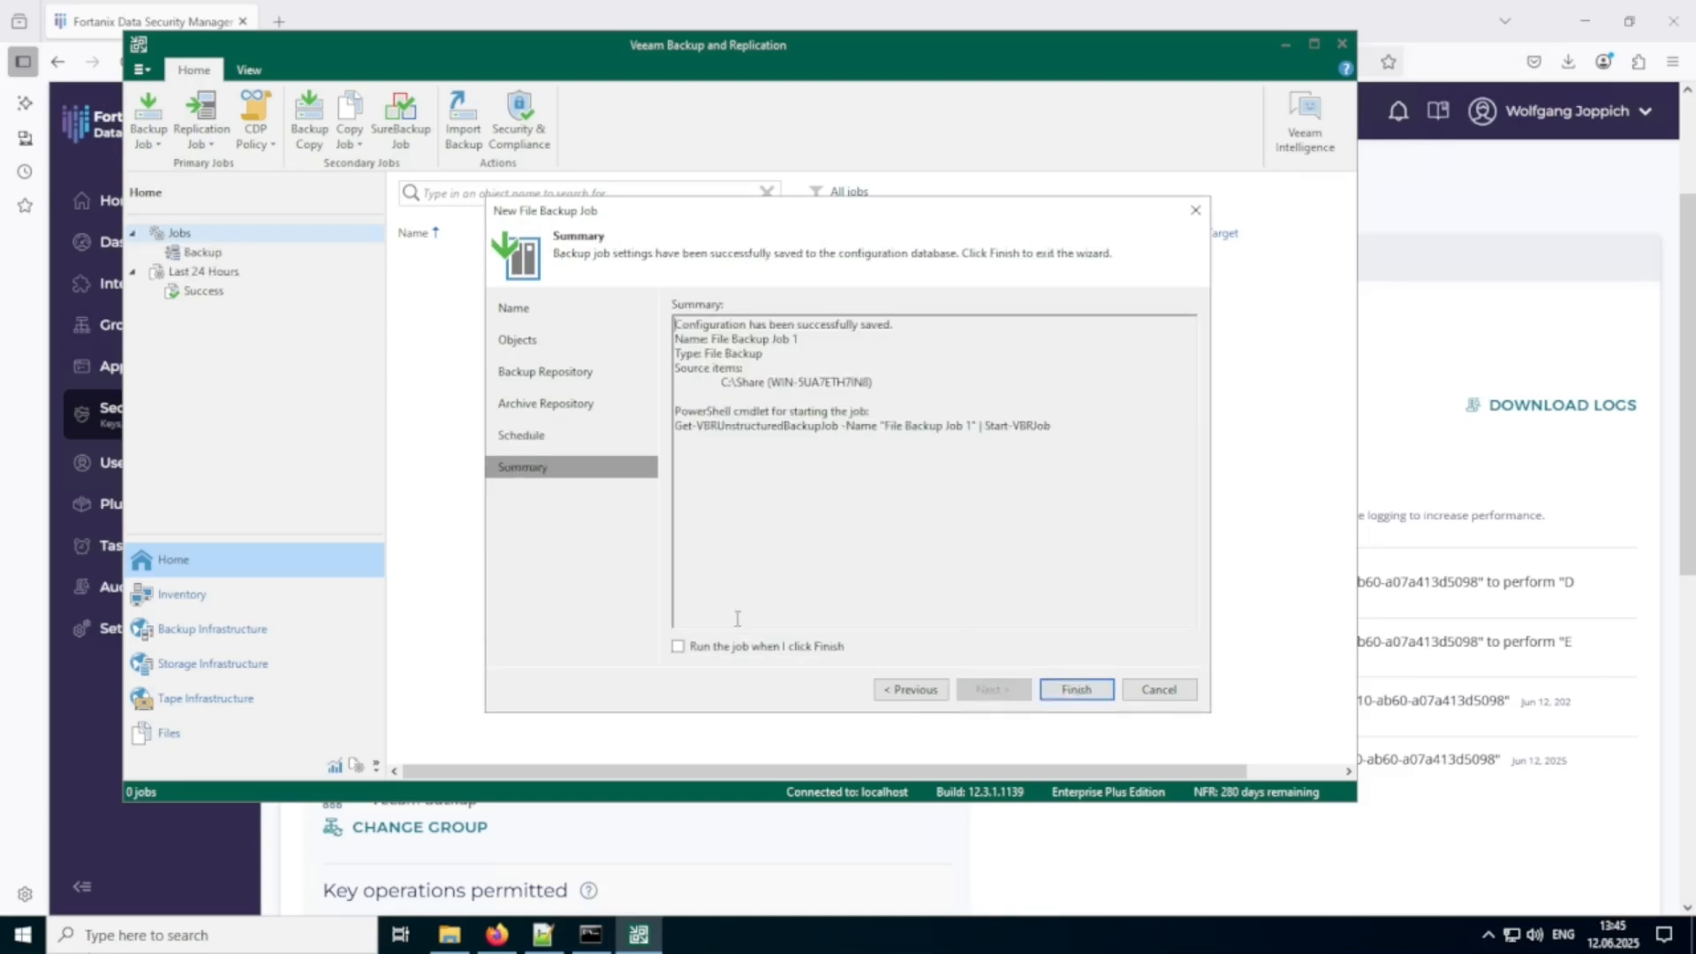
click(706, 653)
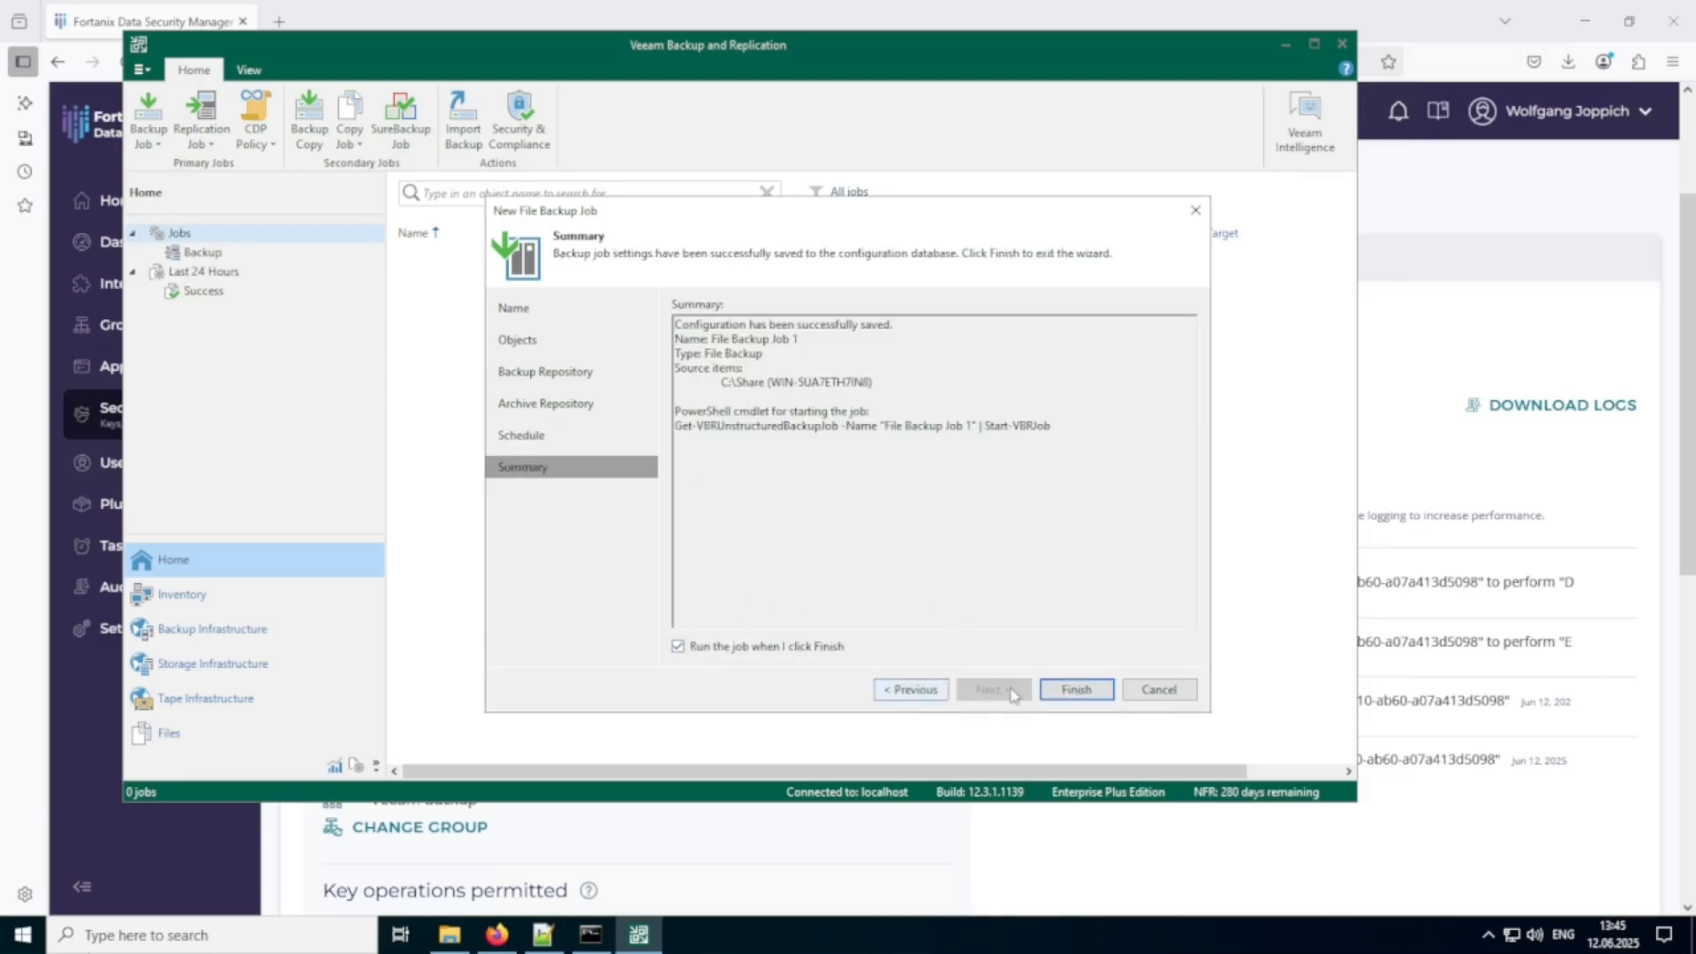
click(1092, 695)
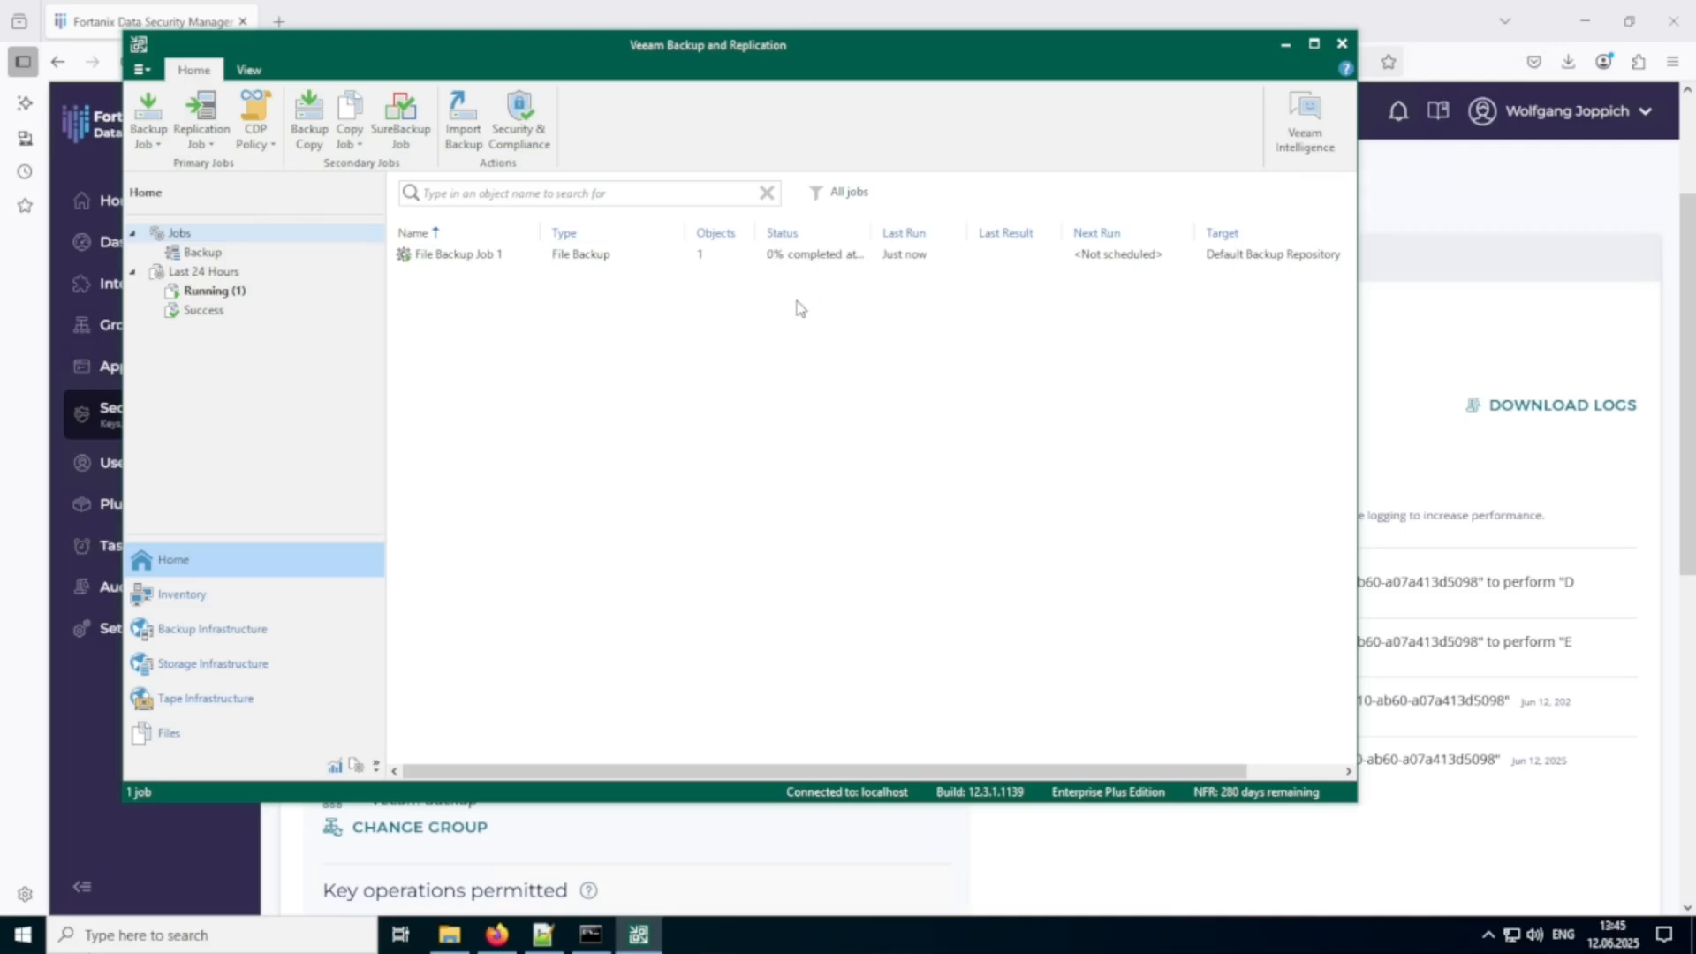
Return to Firefox, check the Veeam Backup group's security objects for the backup job's key, and minimize the browser.
click(1424, 191)
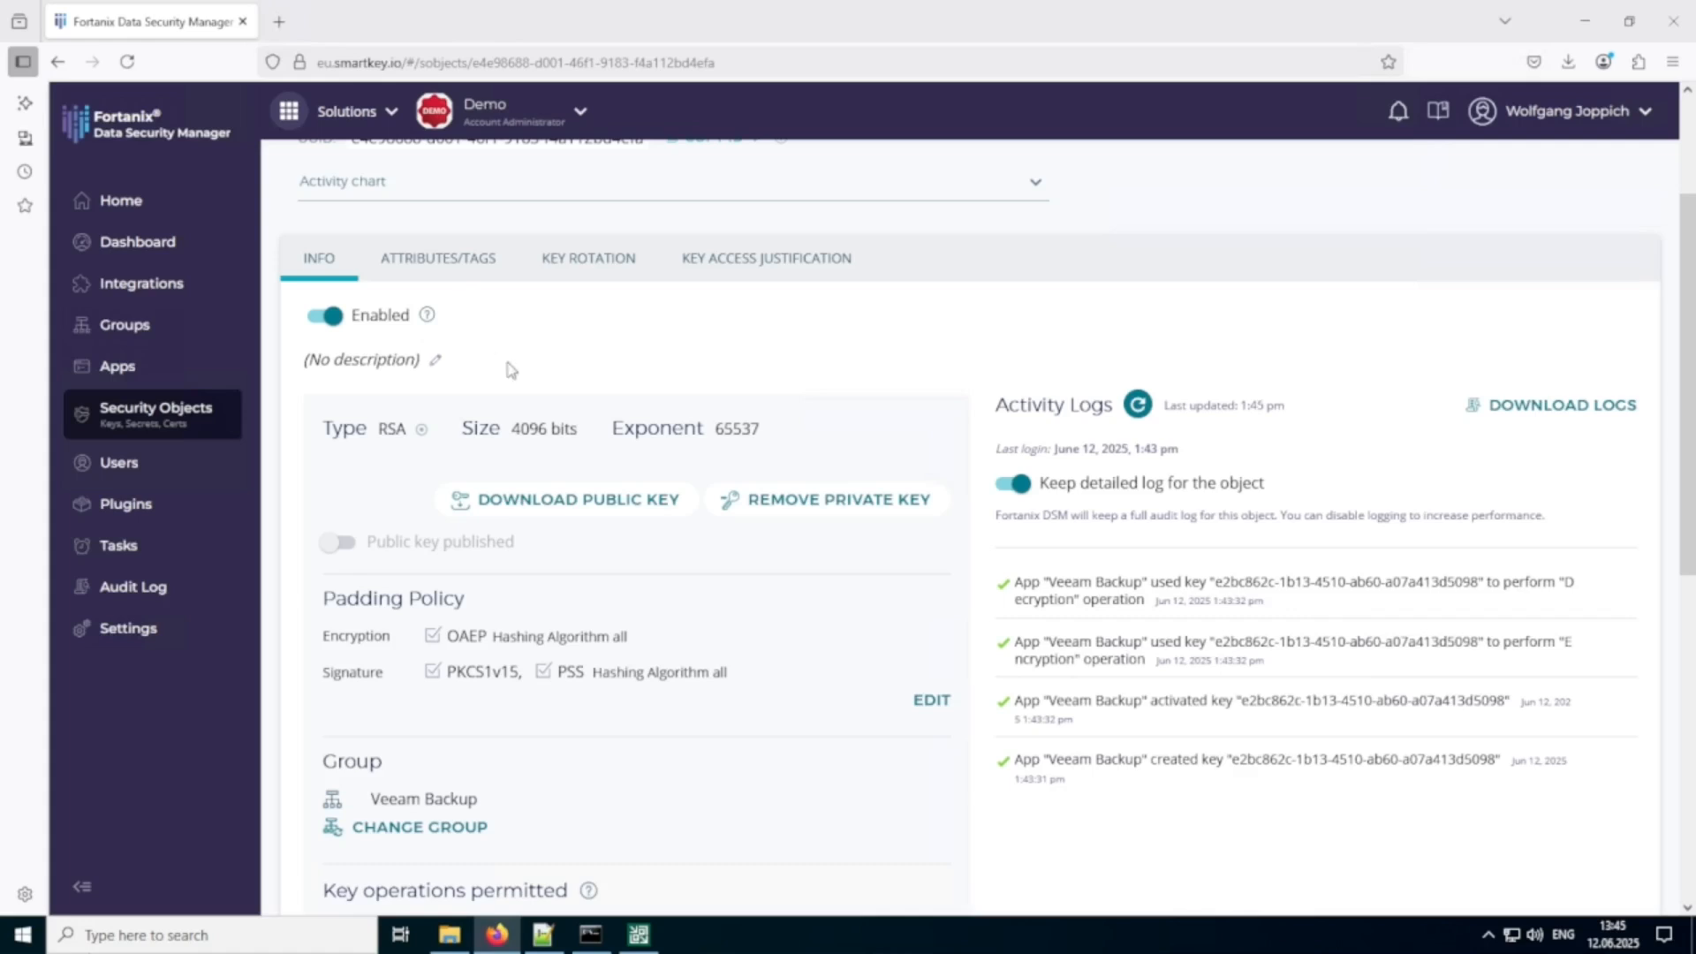
scroll(524, 380, up, 3)
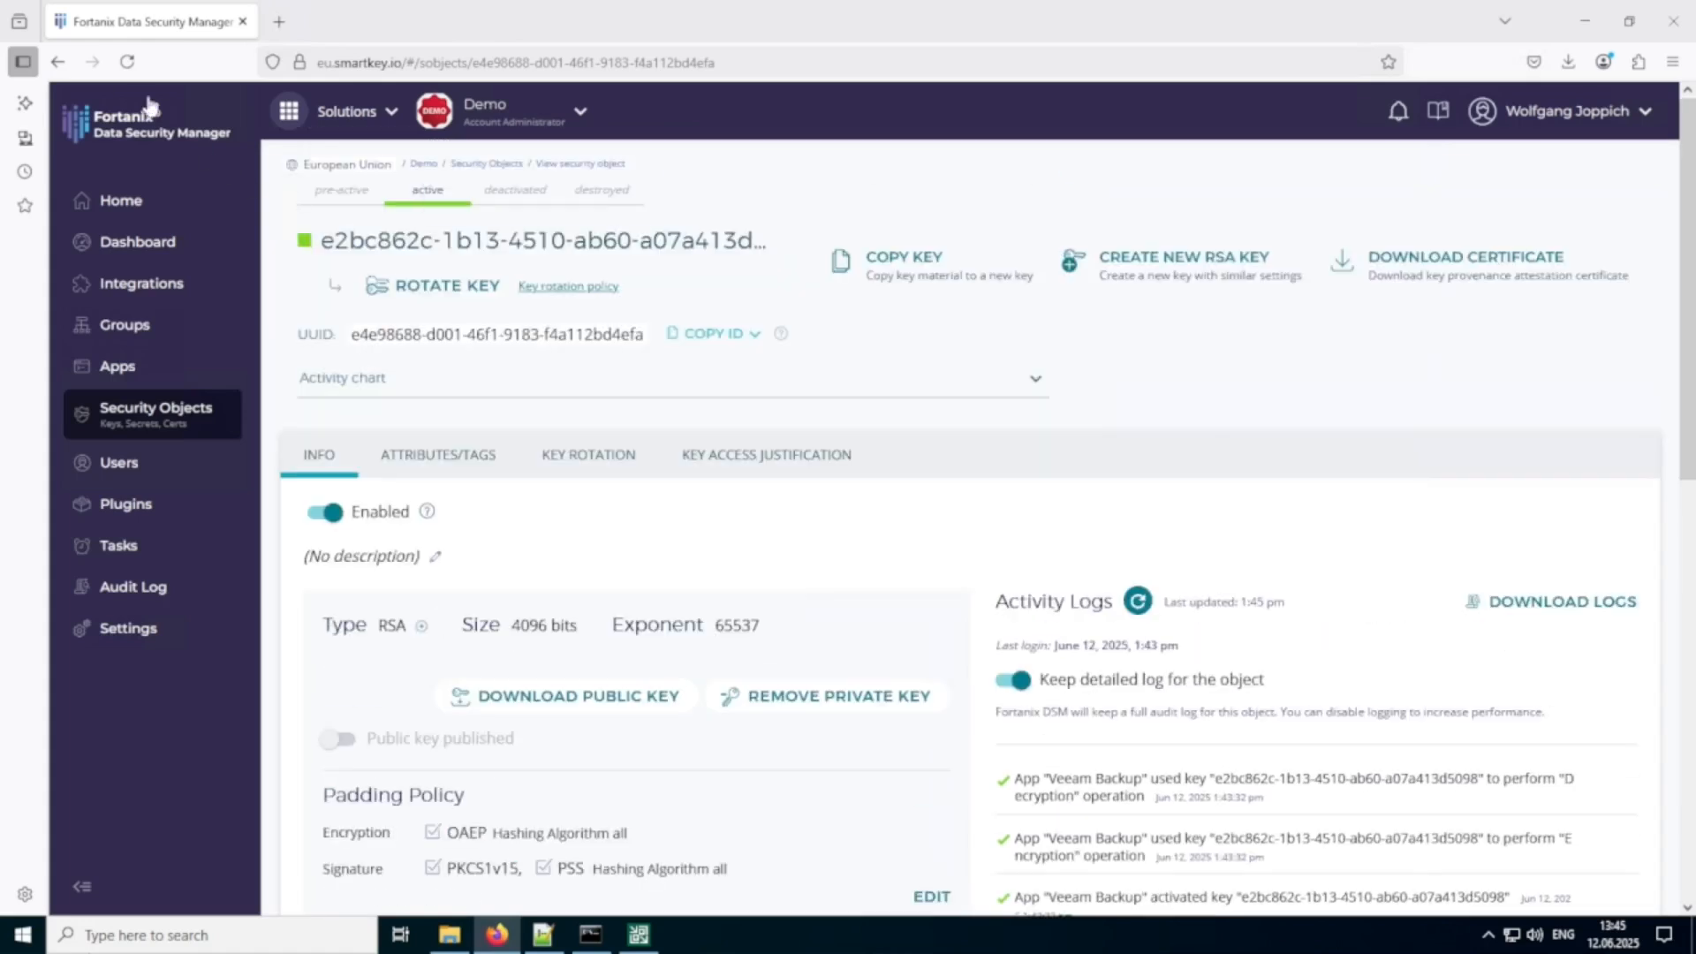
click(57, 61)
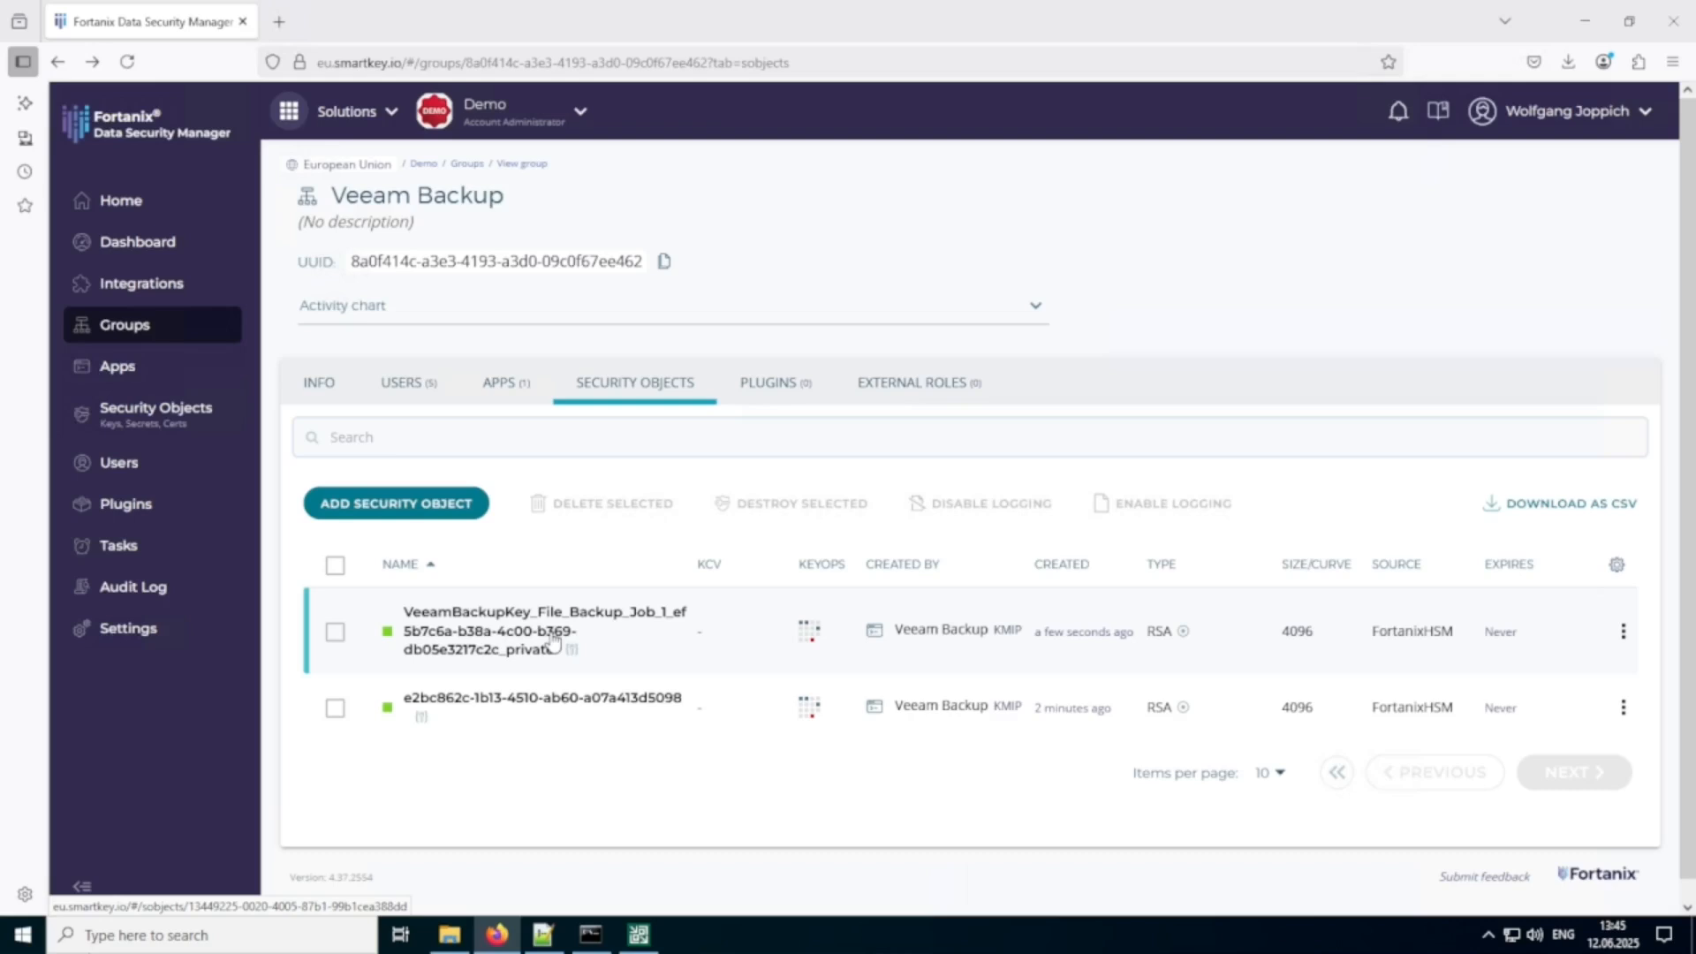
click(1577, 32)
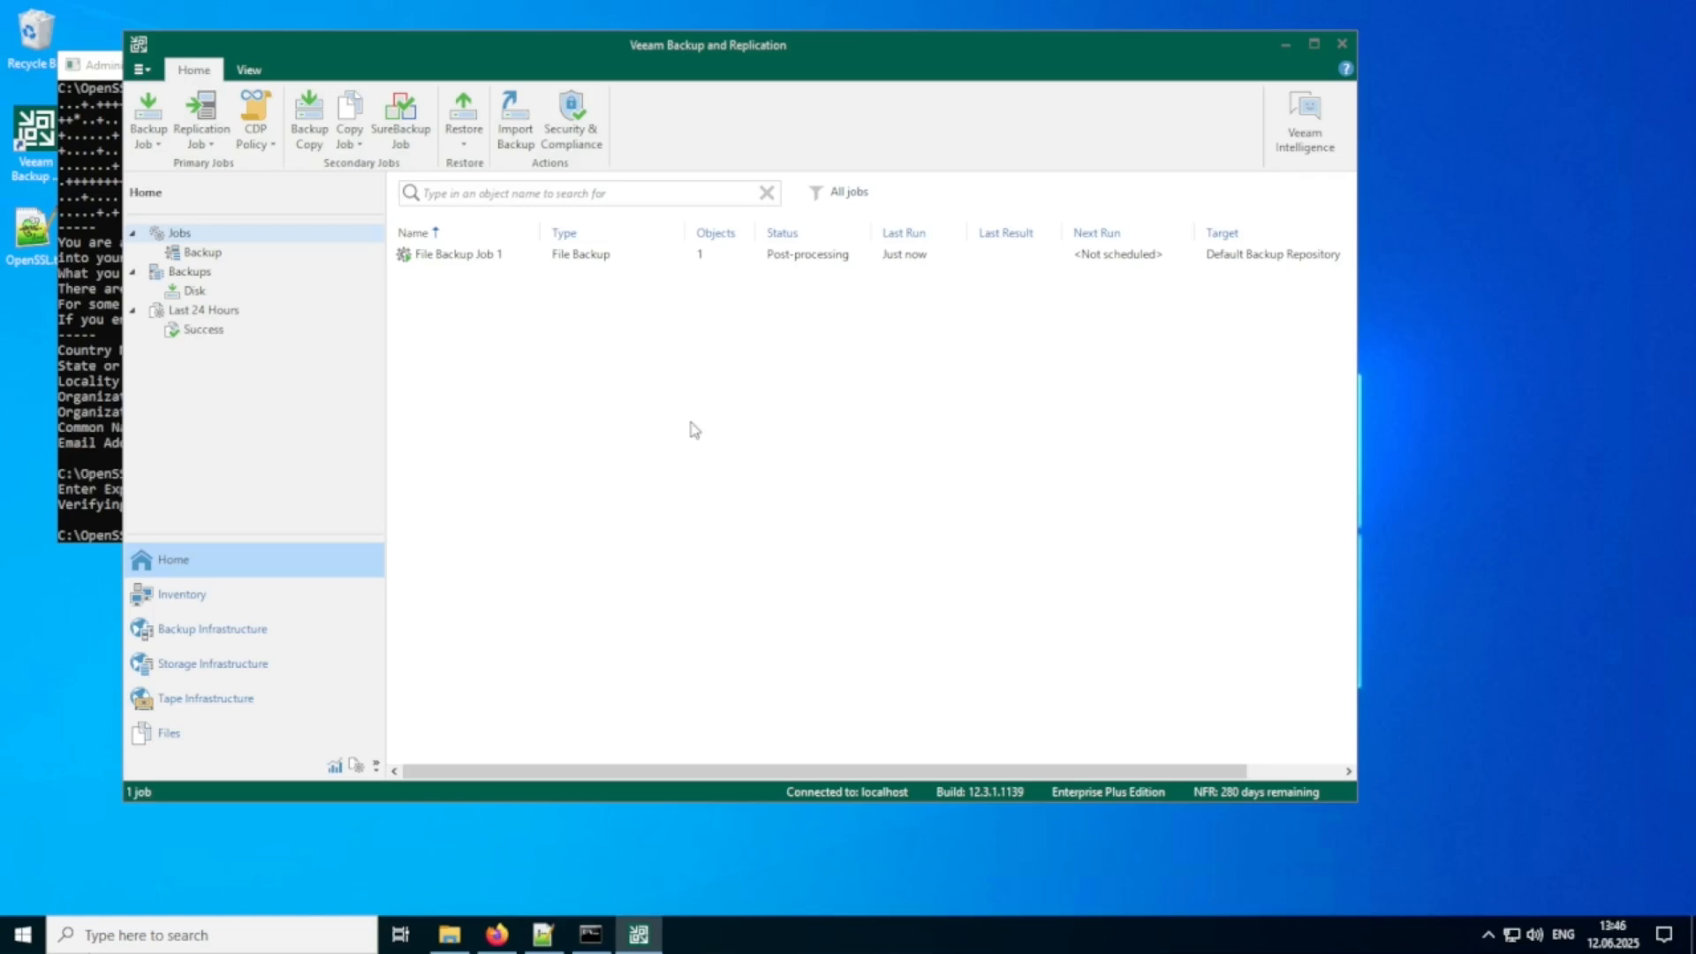